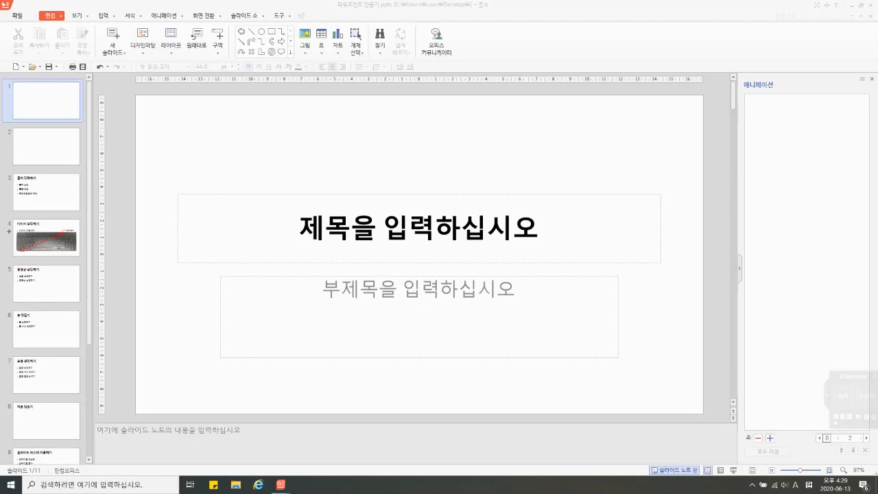
Step: Search Windows for the program 한쇼
click(103, 485)
text(하)
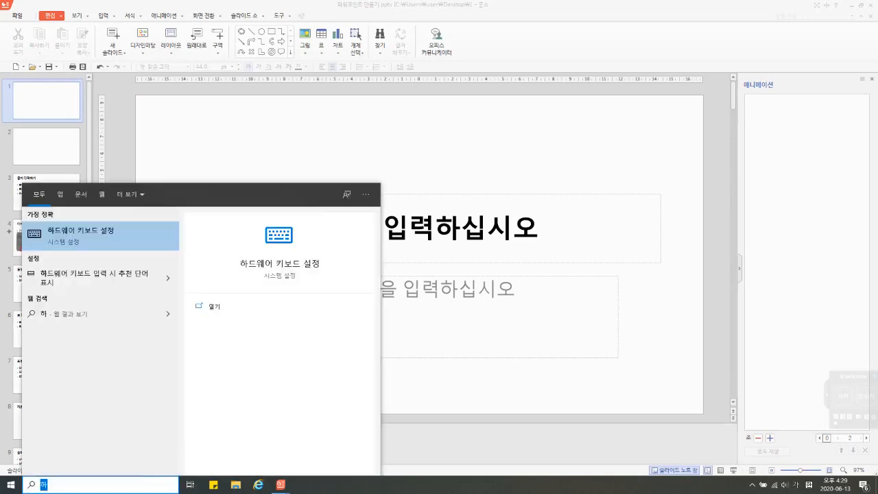
text(ㄴ소)
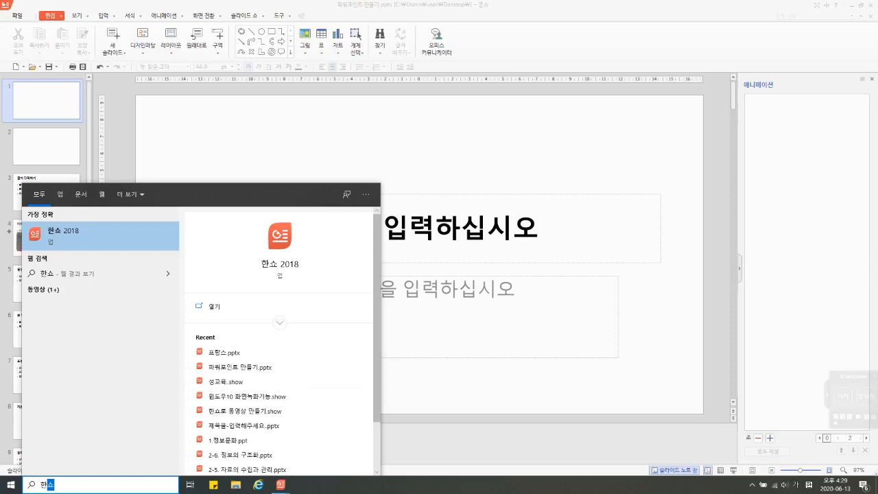
key(Return)
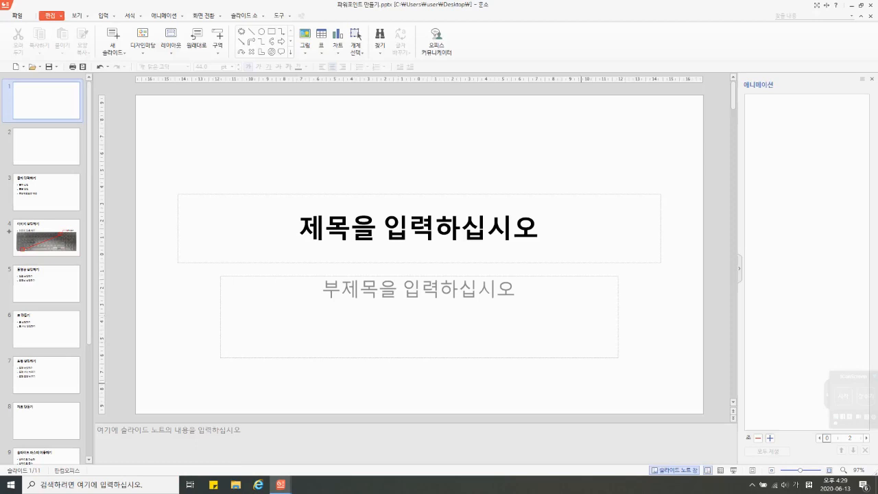
Step: Insert two new blank slides directly after the first slide
click(47, 143)
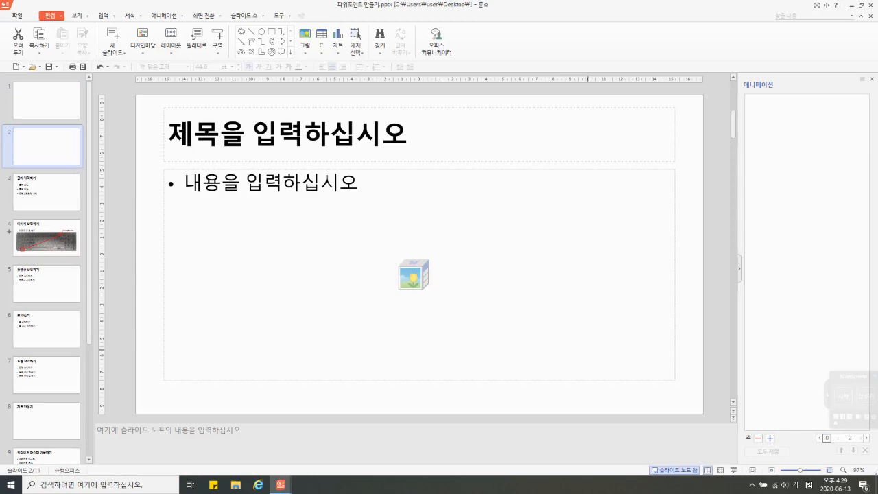
click(43, 101)
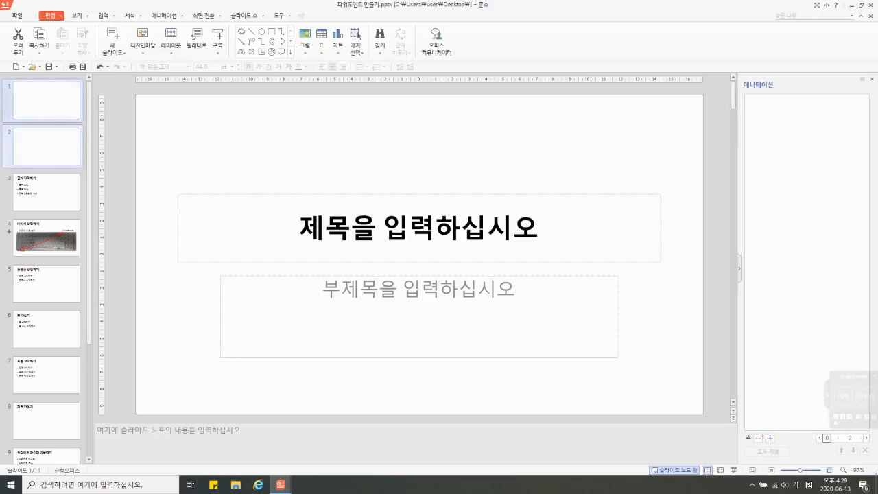
right_click(59, 126)
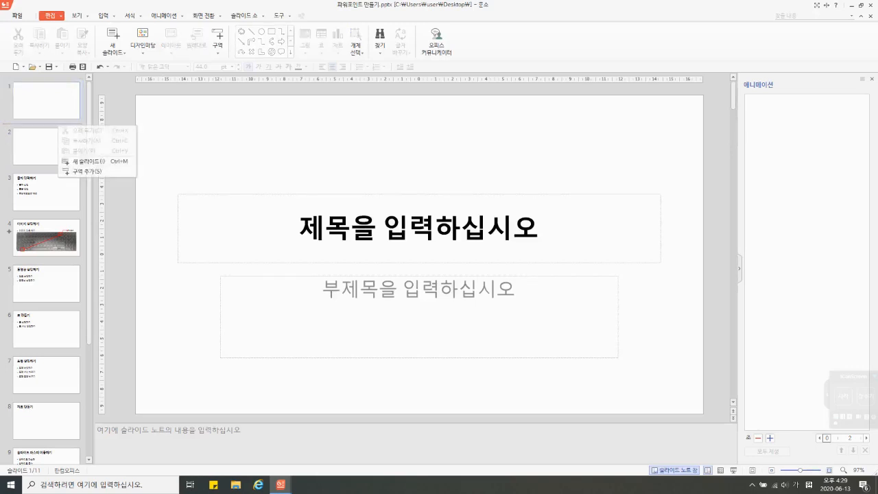
click(89, 162)
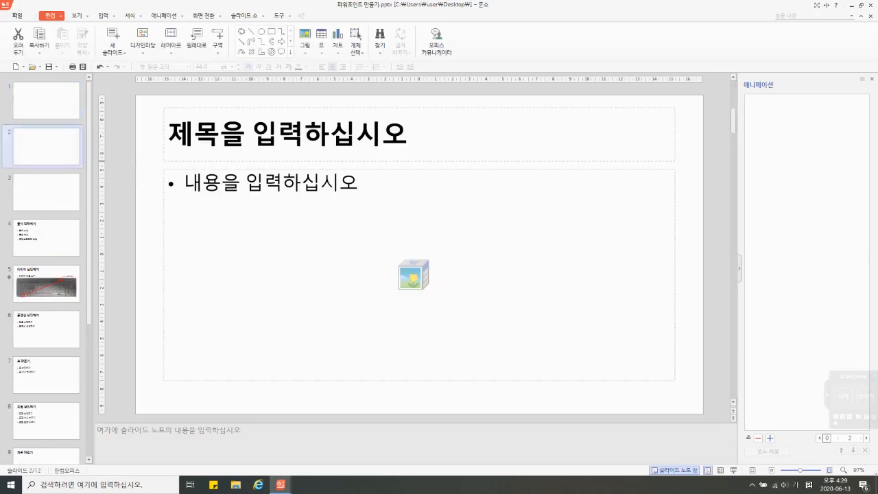
right_click(73, 126)
click(96, 160)
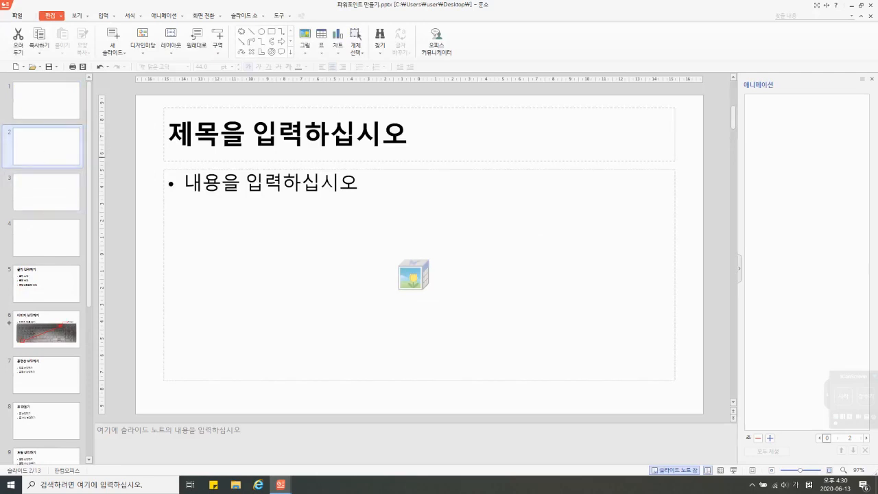
Step: Delete the two new blank slides that were inserted after the first slide
key(Delete)
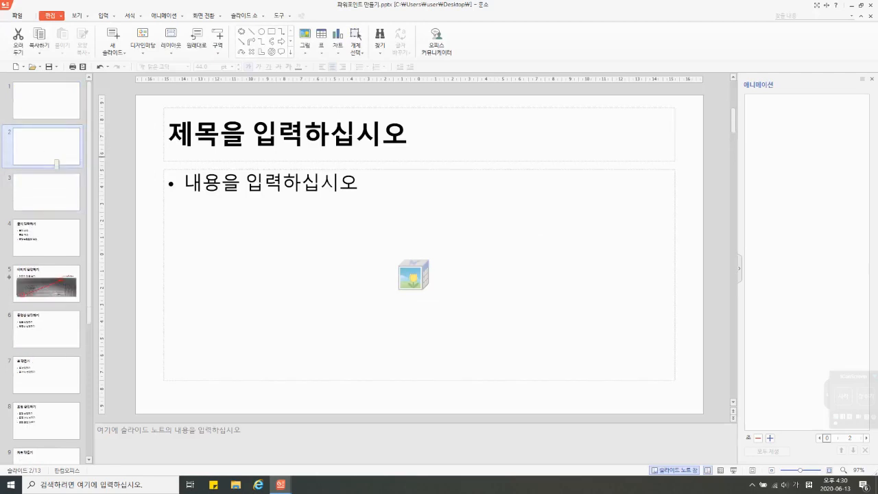
right_click(60, 141)
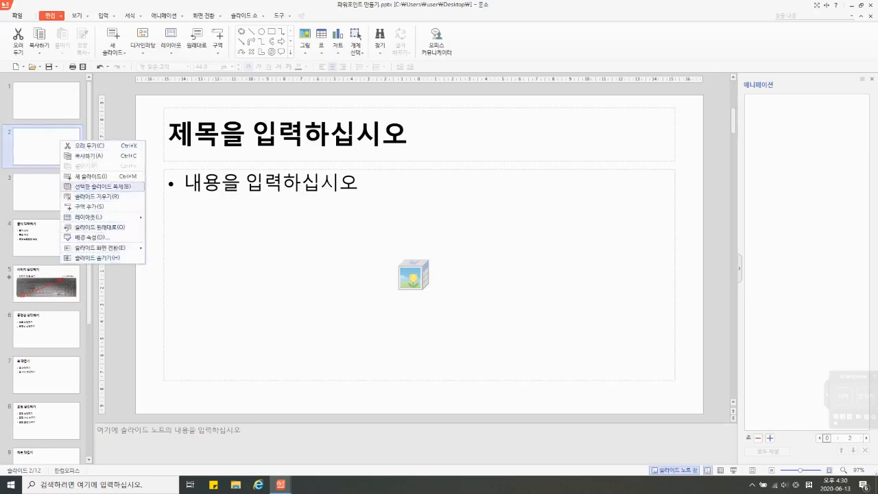
click(96, 196)
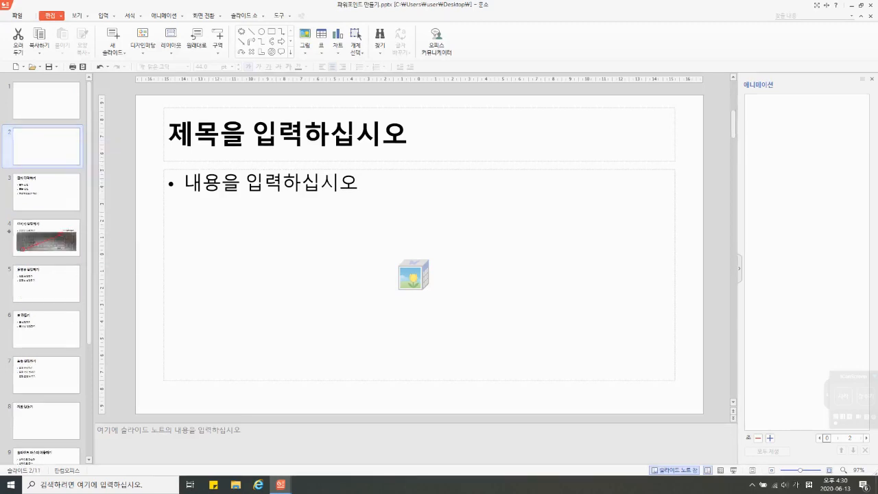
Step: Delete the empty title slide and the empty content slide at the start of the presentation
right_click(54, 143)
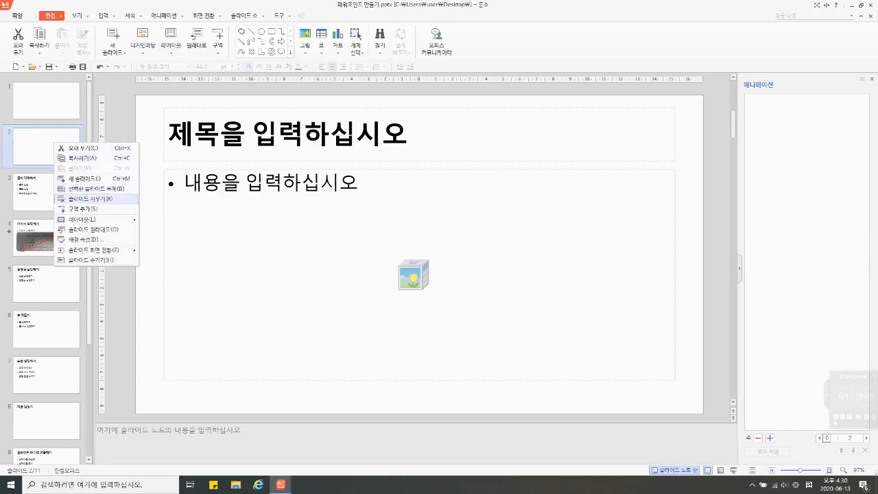
click(48, 105)
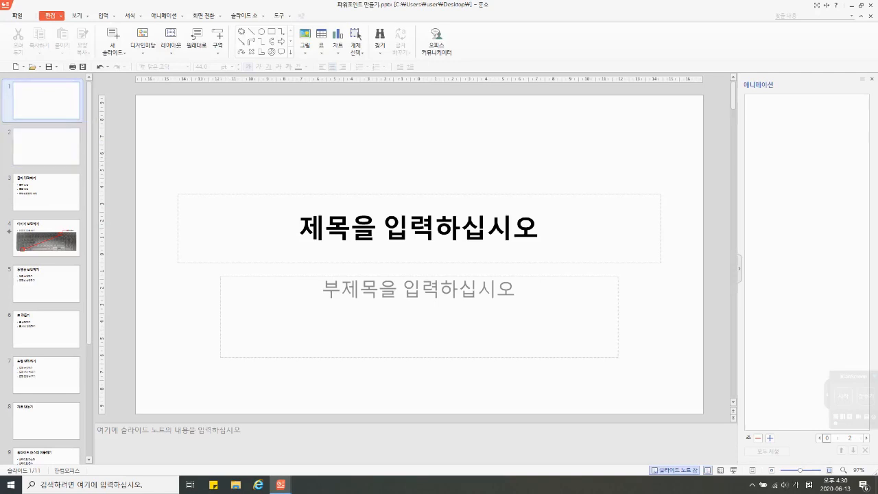
key(Delete)
key(Delete)
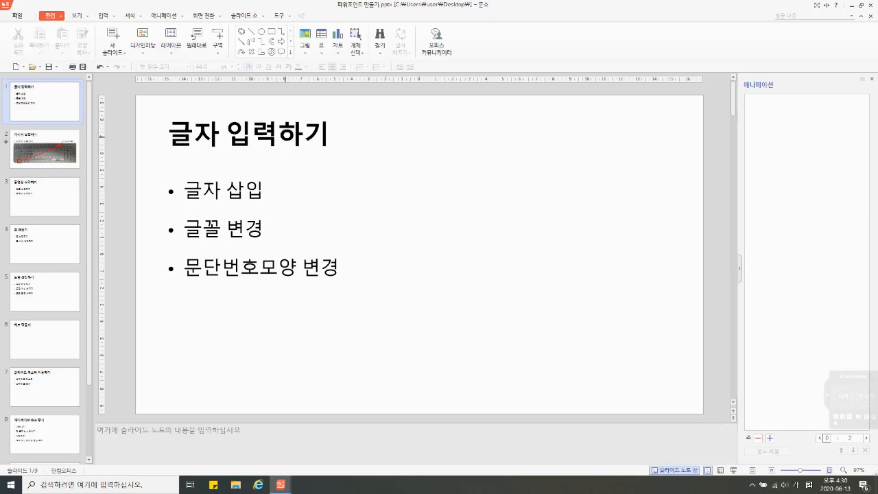
Step: Add the text "타자를 입력하세요." after "글자 삽입" in the first bullet of the 글자 입력하기 slide
click(278, 137)
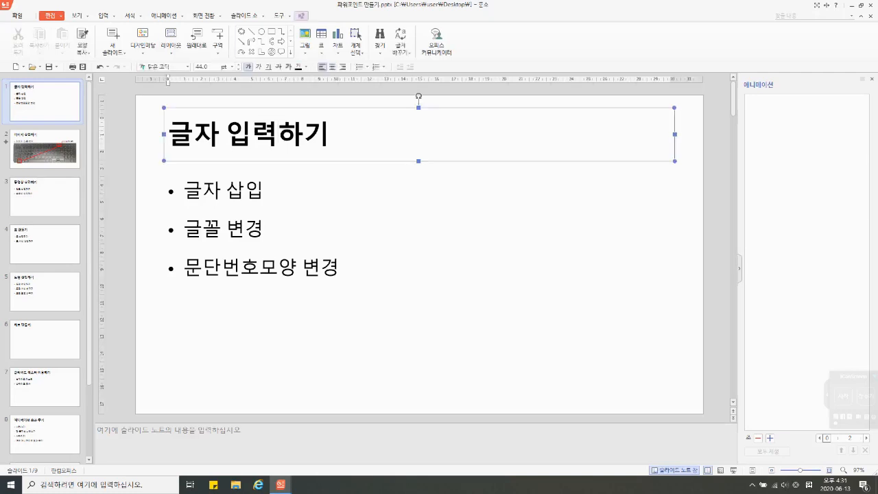
click(265, 190)
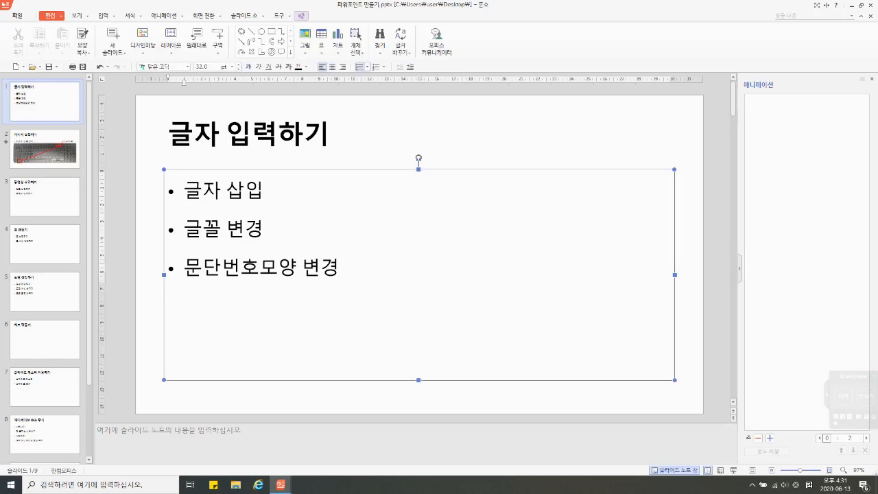
drag(184, 190, 264, 228)
click(264, 190)
text(타)
text(자ㅡ르)
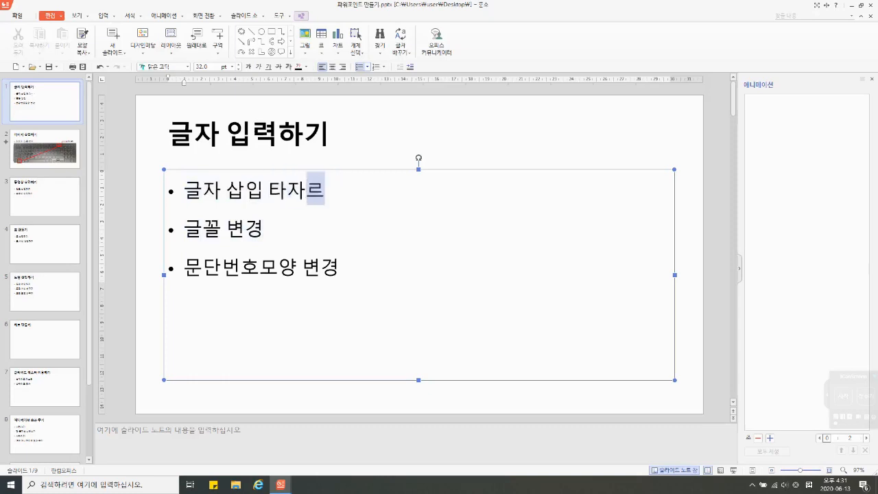
text(를 입력하세요.)
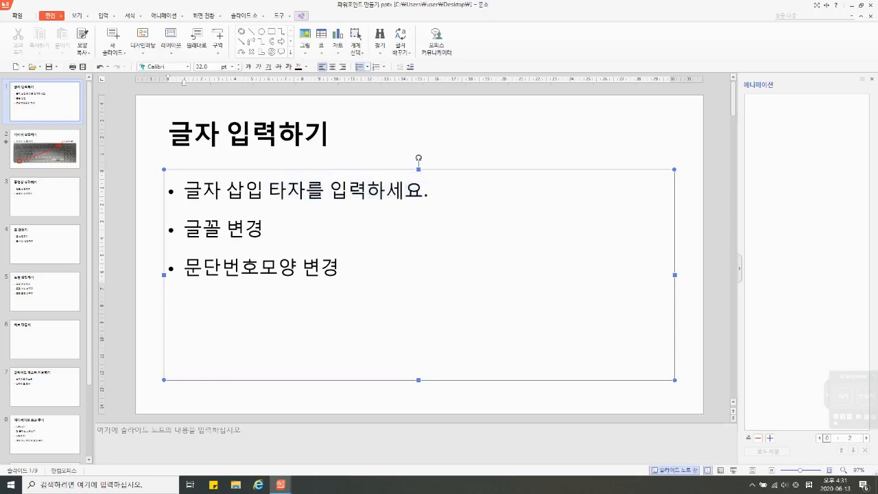
Step: Delete the added text "타자를 입력하세요." from the first bullet and deselect the text box
key(shift+Left)
key(shift+Left)
key(shift+Left)
key(shift+Left)
key(shift+Left)
key(shift+Left)
key(shift+Left)
key(shift+Left)
key(shift+Left)
key(shift+Left)
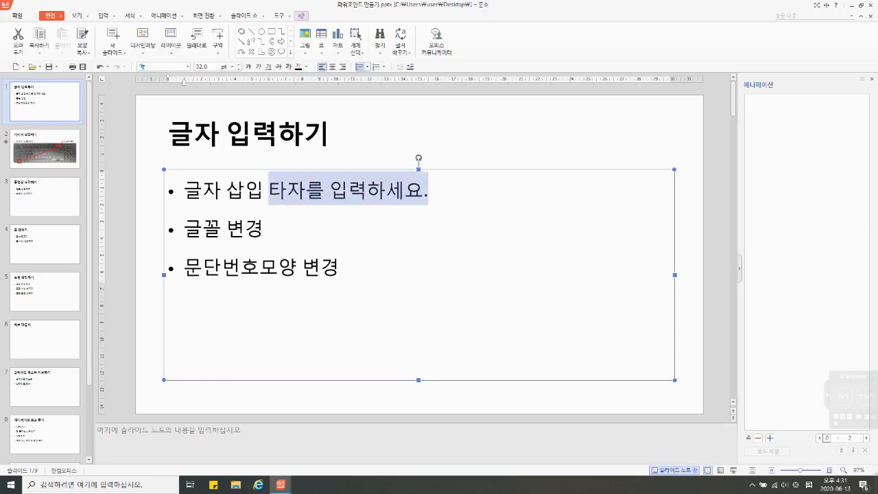
key(Delete)
key(Escape)
key(Escape)
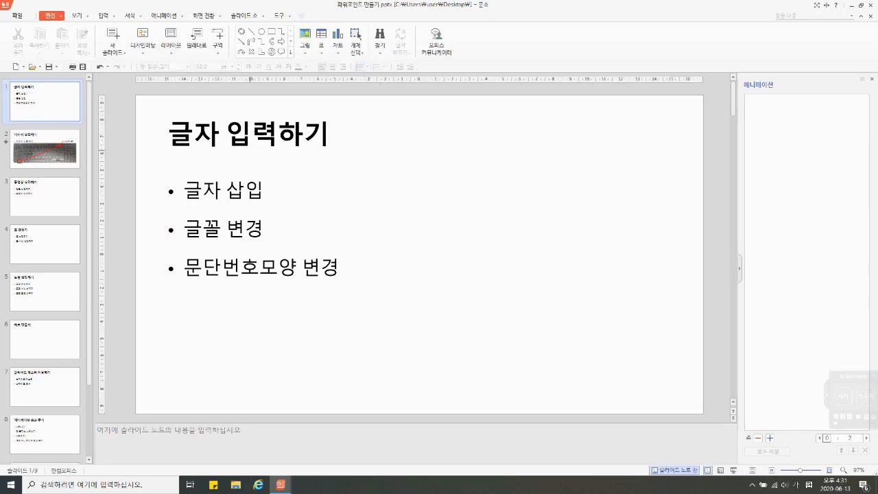
Step: Insert a new slide after the 글자 입력하기 slide and enter the sample text "ㅇㄹㄴㅇ룬ㅇ" in its content box
right_click(72, 127)
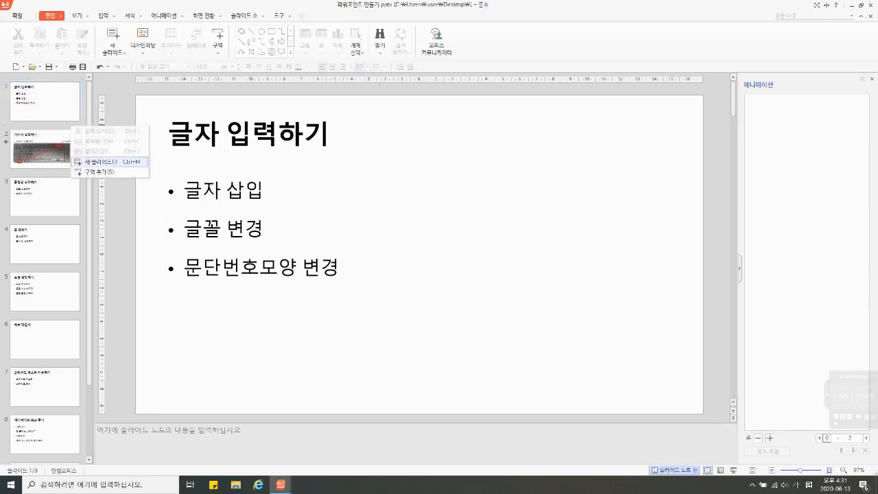
click(103, 162)
click(187, 183)
text(ㅇㄹㄴ)
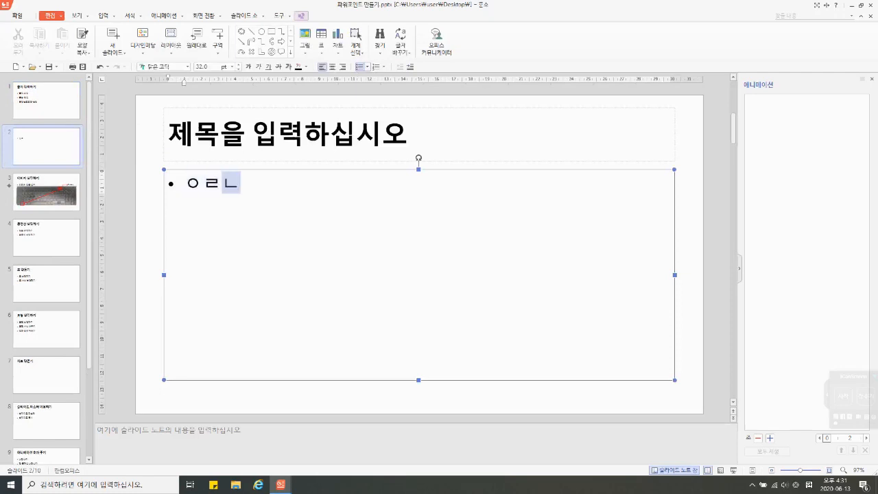
text(ㅇ룬ㅇ)
click(152, 247)
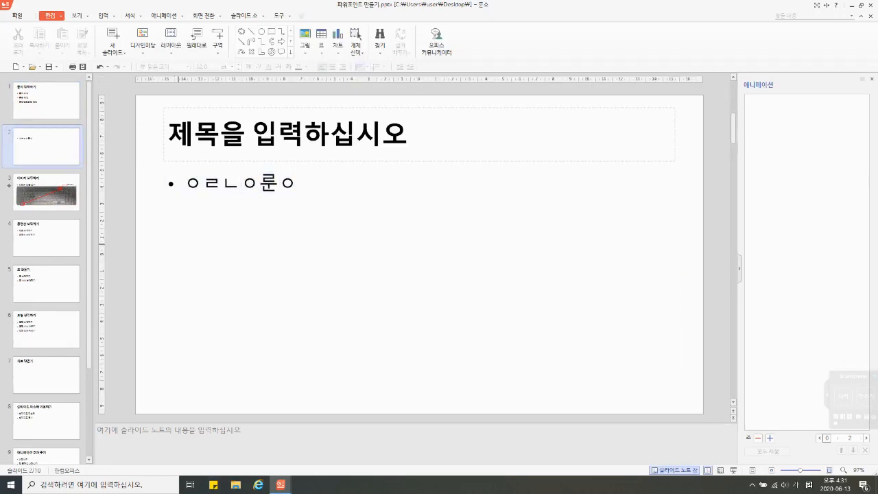
Step: Delete the sample text and the empty content placeholder from the second slide
double_click(268, 183)
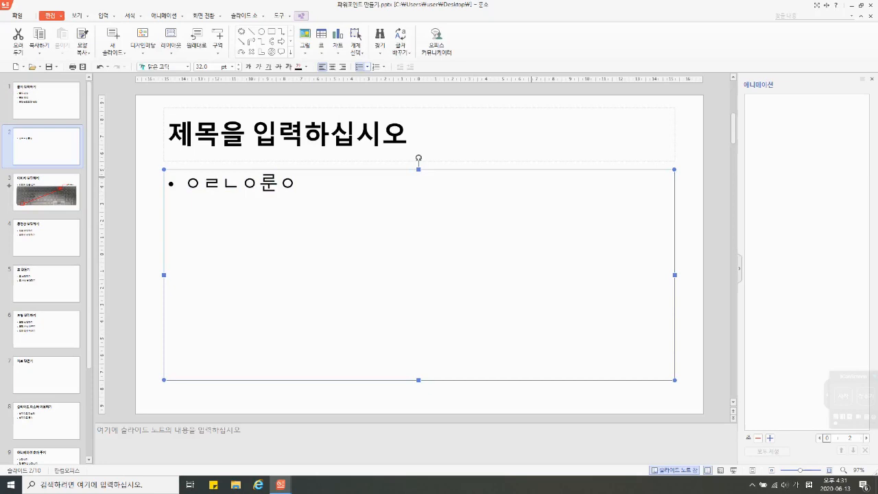
key(Delete)
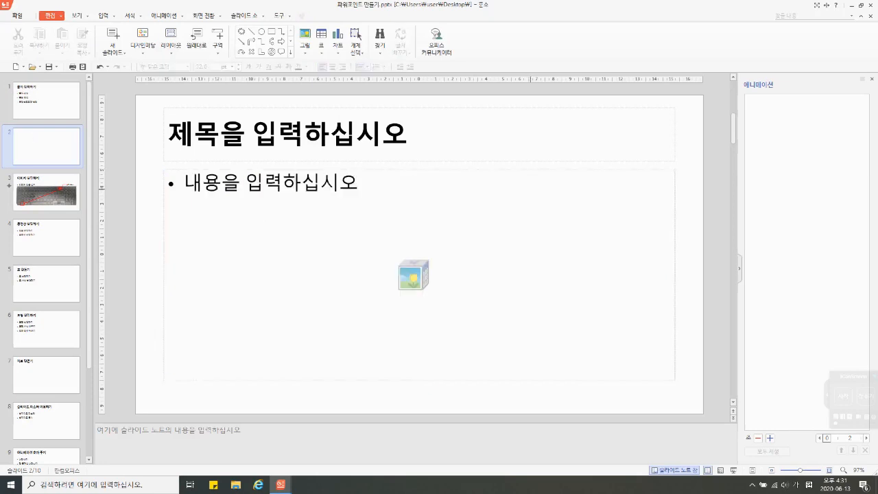
click(543, 169)
key(Delete)
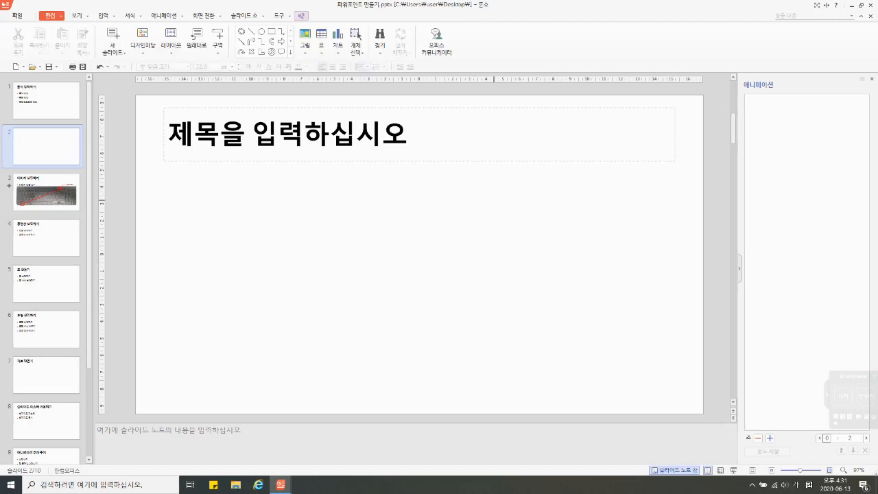
Step: Insert a horizontal text box below the title placeholder on the second slide, containing "텍스트를 바로 입력할 수 있습니다."
click(104, 16)
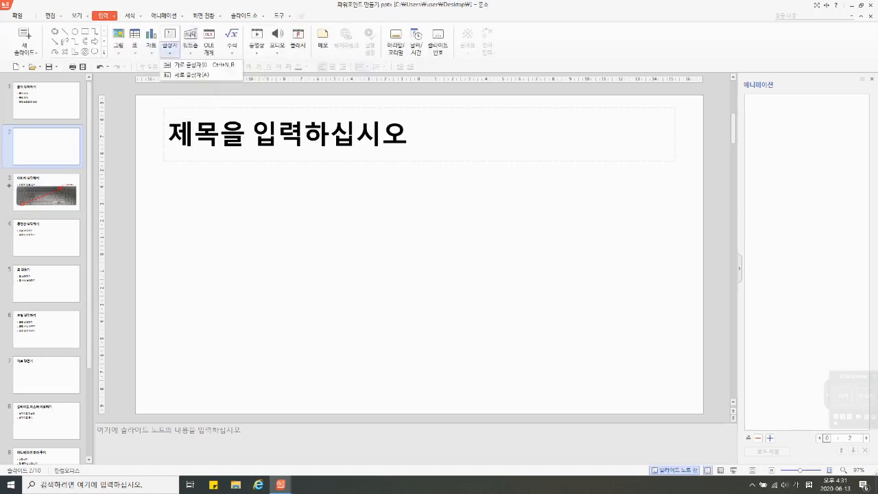
click(170, 51)
click(199, 64)
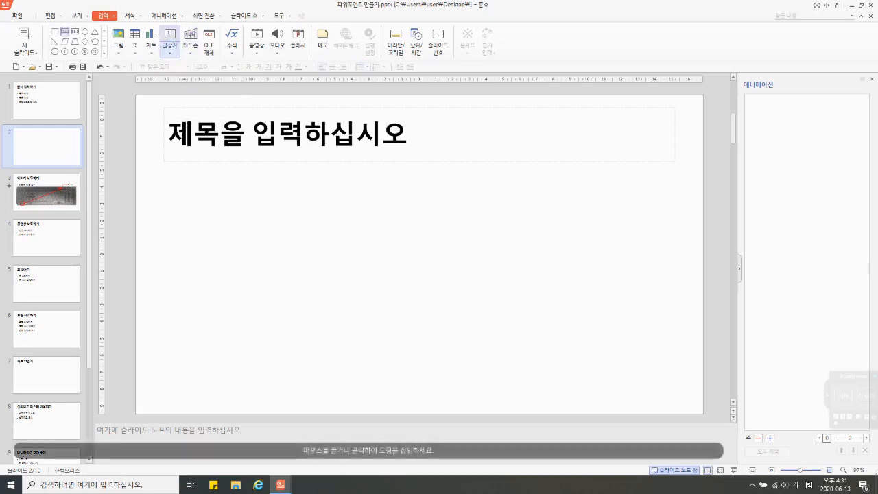
click(190, 213)
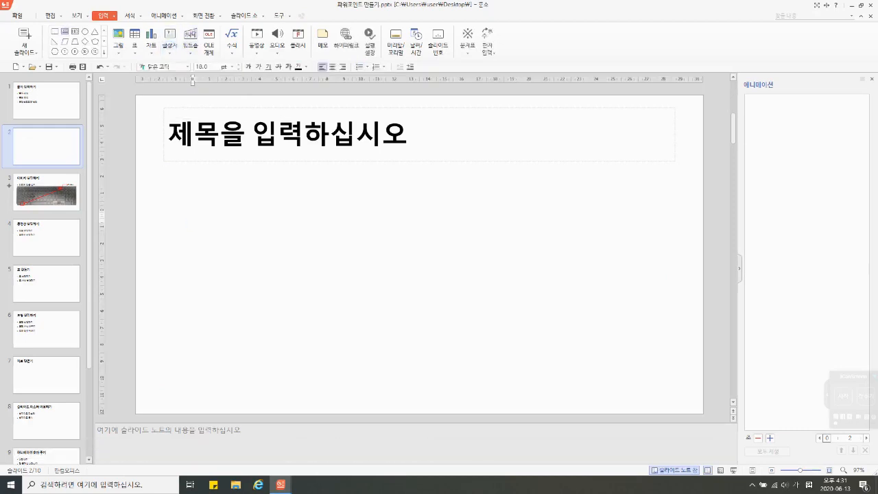
text(텍스트를 바로 입력할)
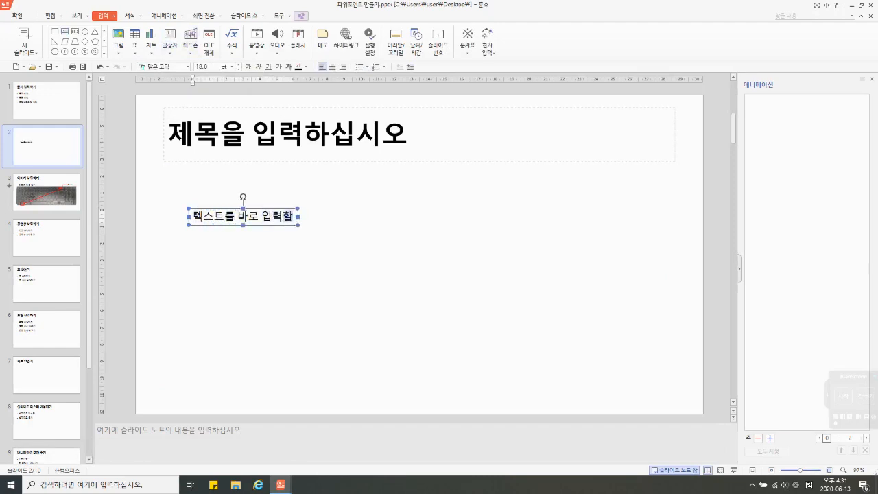
text( 수 이ㅆ습니다.)
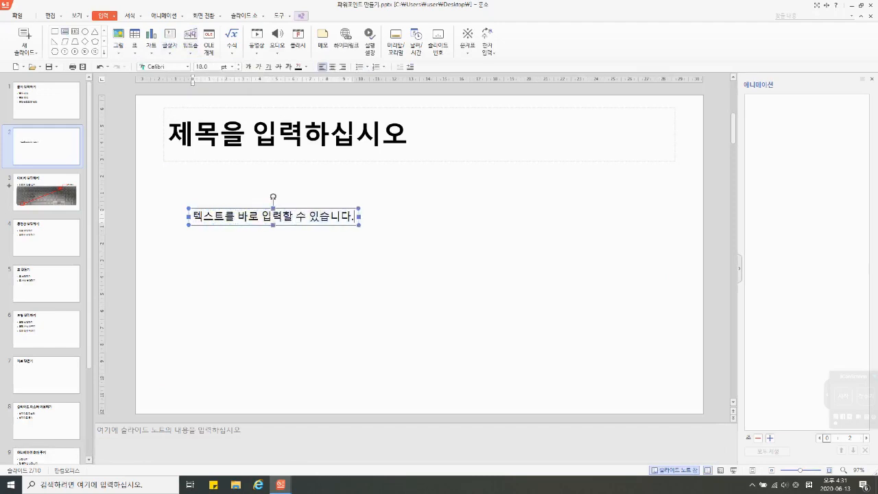
click(275, 274)
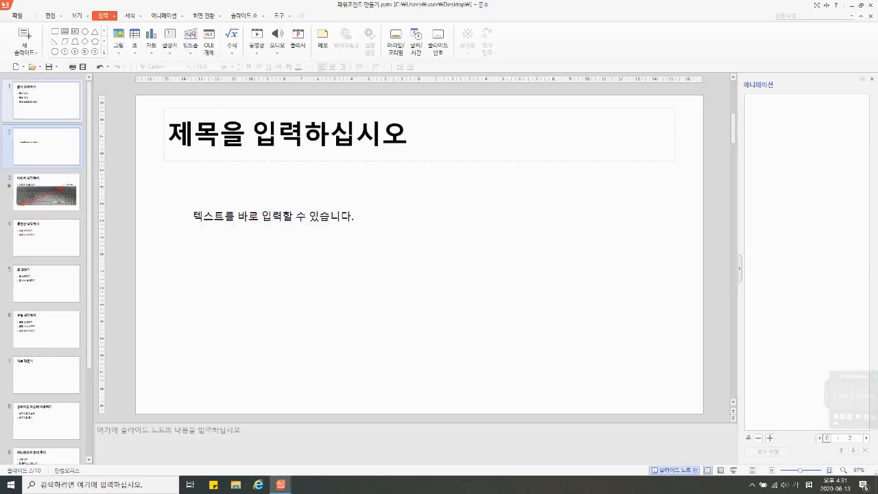
Step: Set the 글꼴 변경 bullet on the first slide in the 한컴 윤고딕 250 font at 36 pt
click(54, 103)
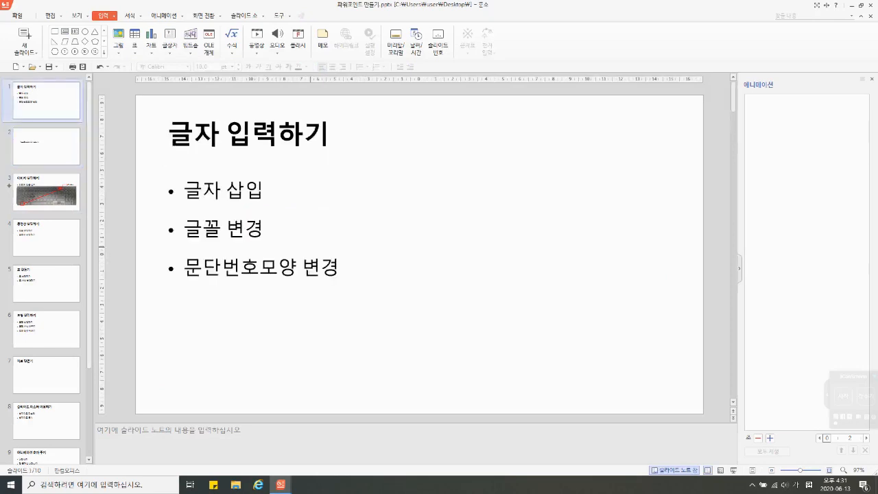
click(224, 231)
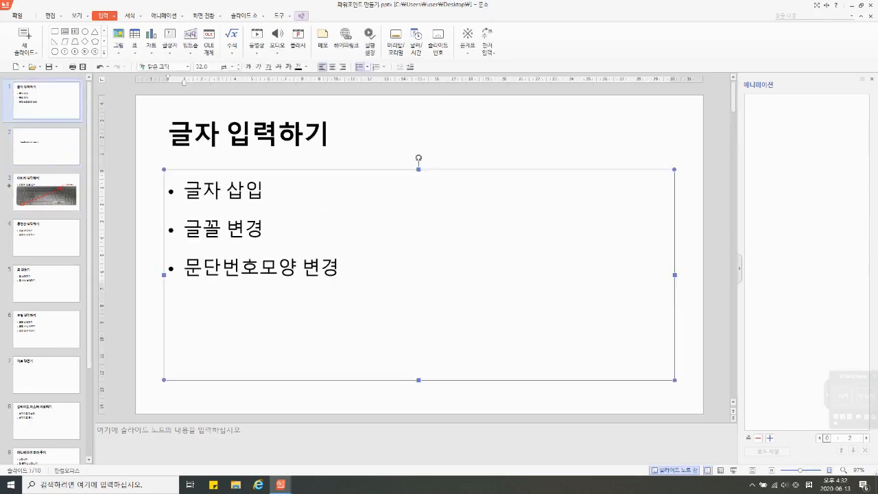
drag(264, 226, 184, 226)
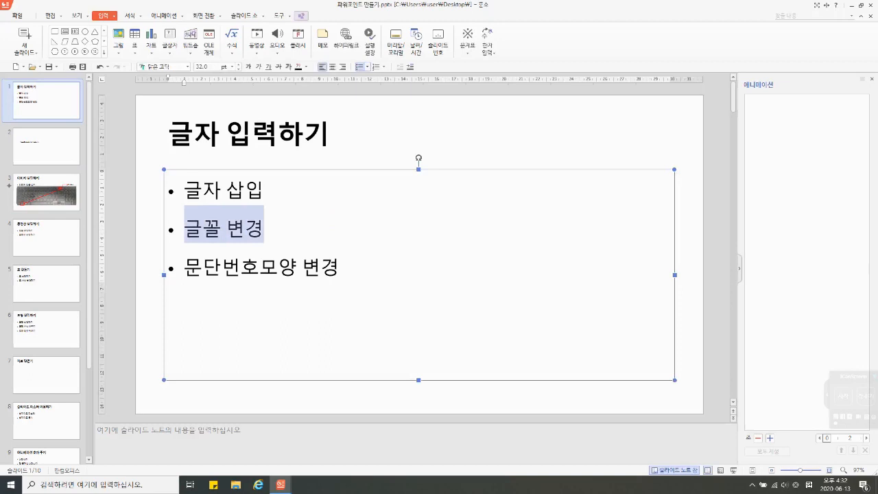
click(265, 227)
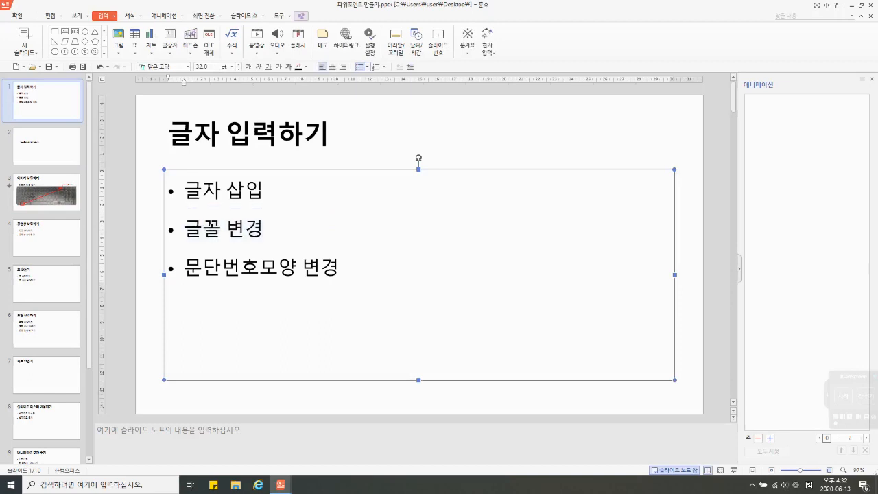
drag(265, 227, 184, 227)
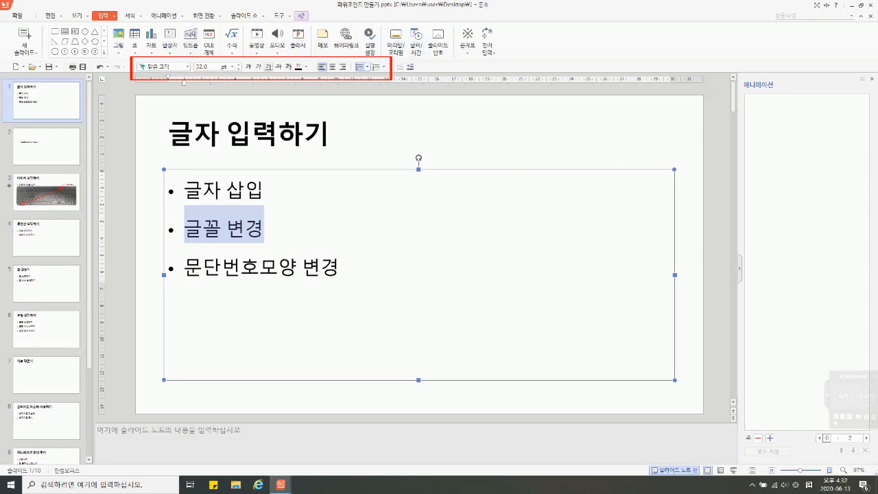
click(187, 67)
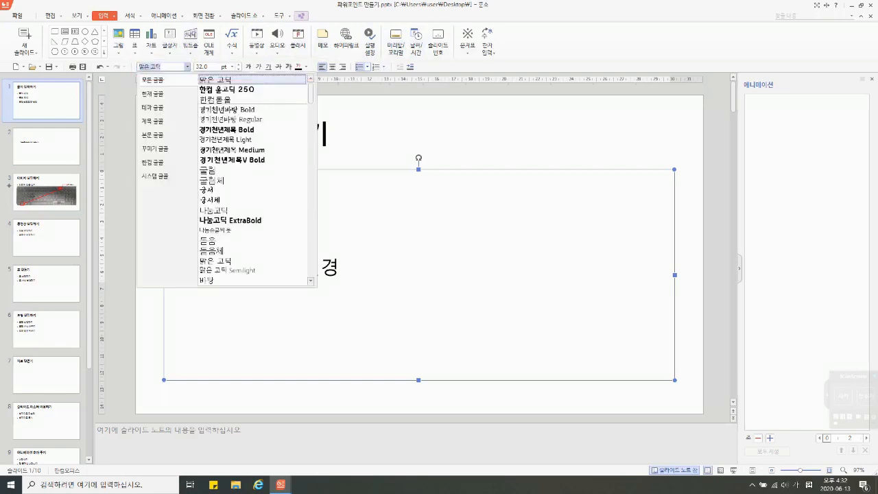
click(227, 89)
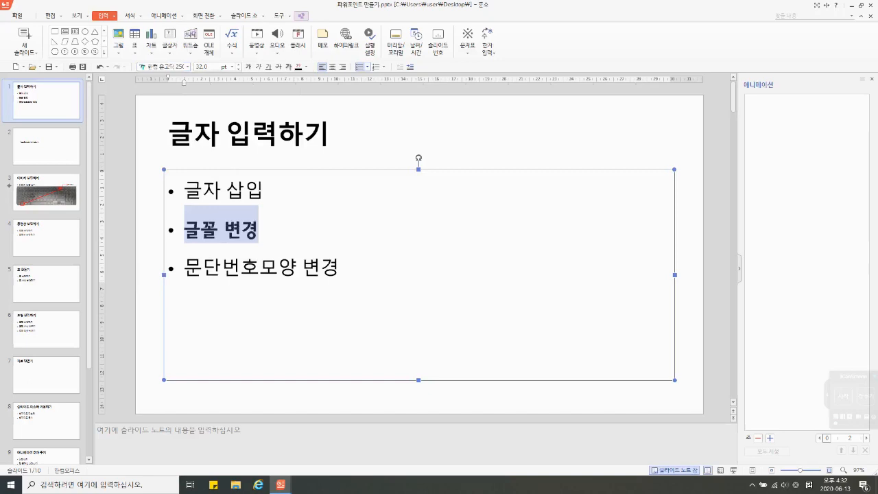
click(239, 69)
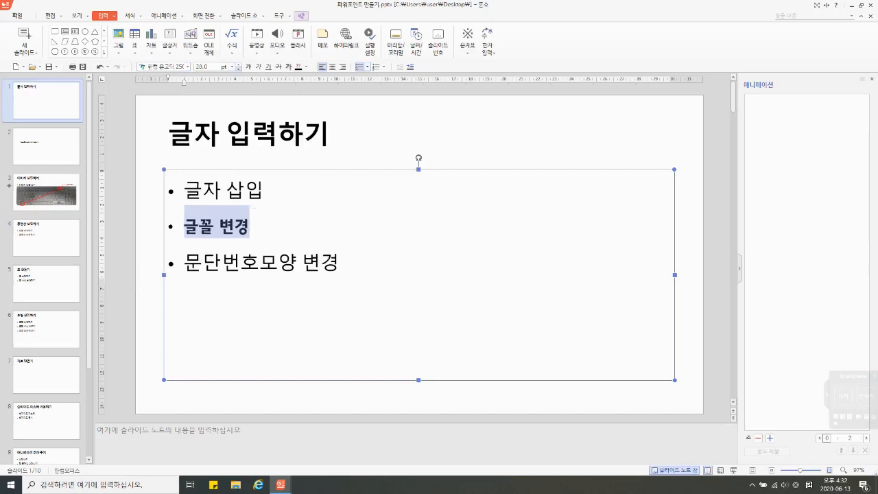
click(238, 64)
Step: Try the bold, italic, underline, strikethrough and shadow styles on the 글꼴 변경 text, switching each off again
click(248, 67)
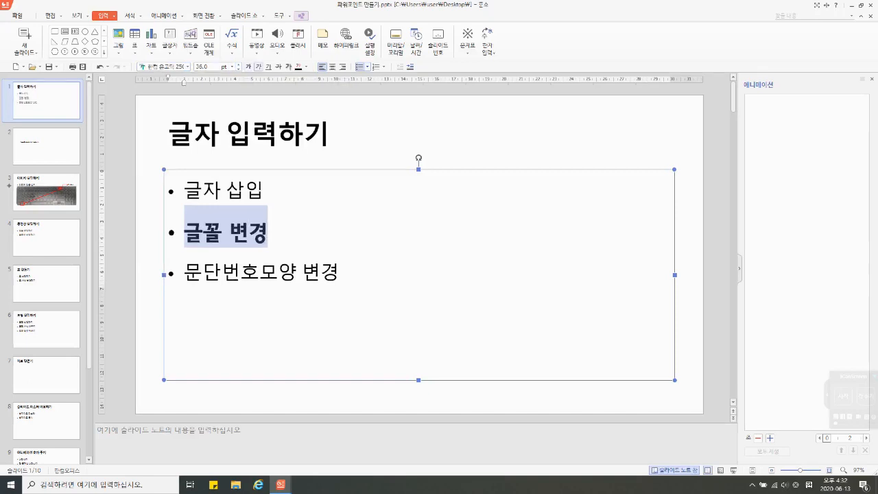
click(259, 67)
click(259, 66)
click(268, 67)
click(268, 67)
click(278, 66)
click(278, 67)
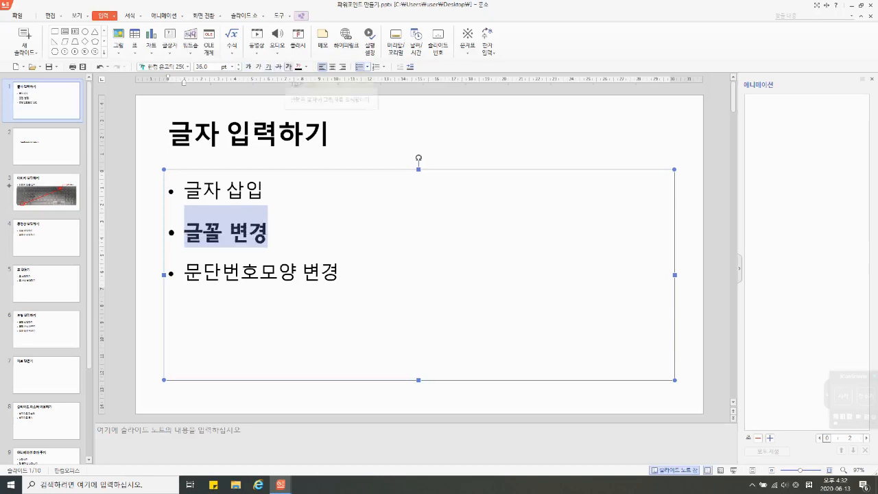
click(288, 67)
click(288, 66)
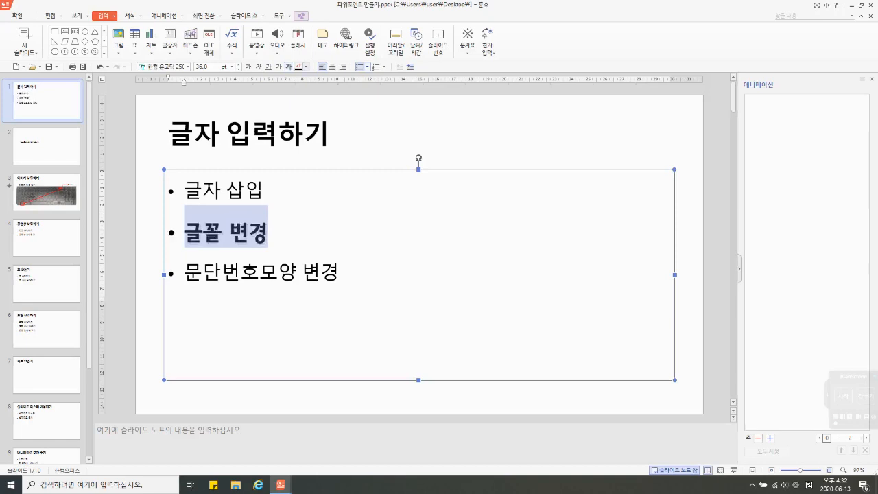
Step: Change the text color of the 글꼴 변경 bullet to orange
click(306, 66)
click(346, 115)
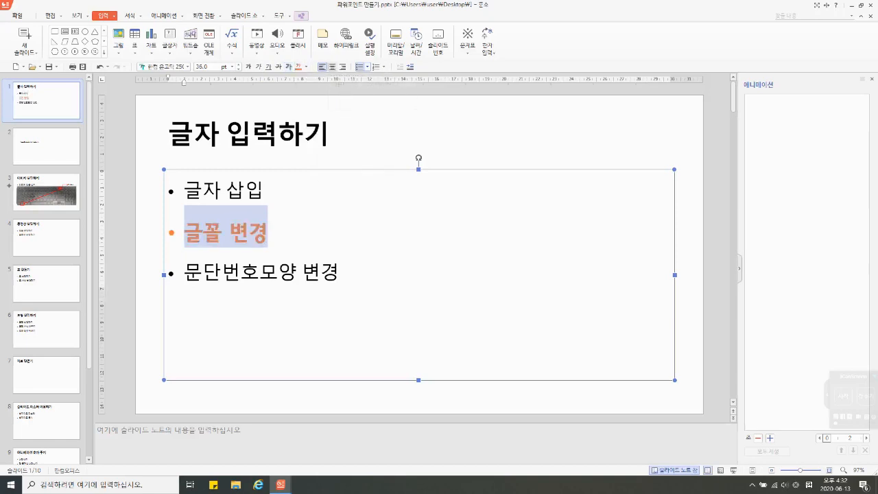
Step: Try centre and right alignment on the 글꼴 변경 bullet, then return it to left alignment
click(332, 66)
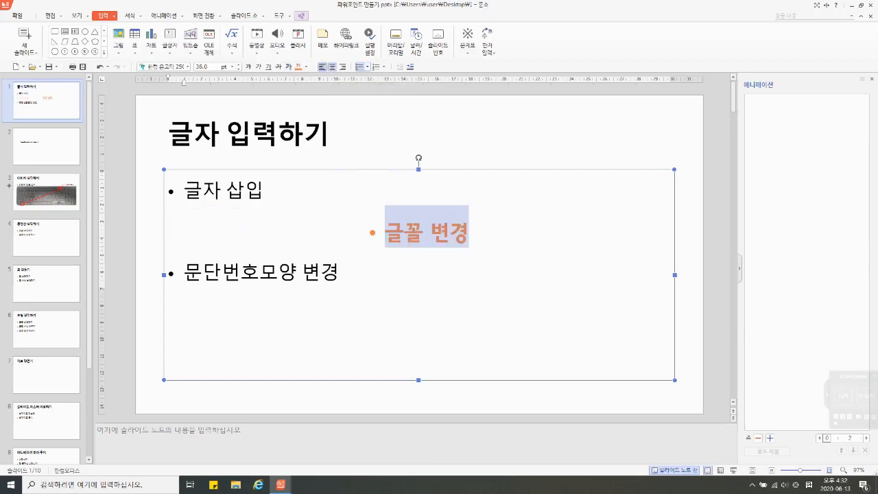
click(323, 67)
click(342, 67)
click(332, 66)
click(322, 67)
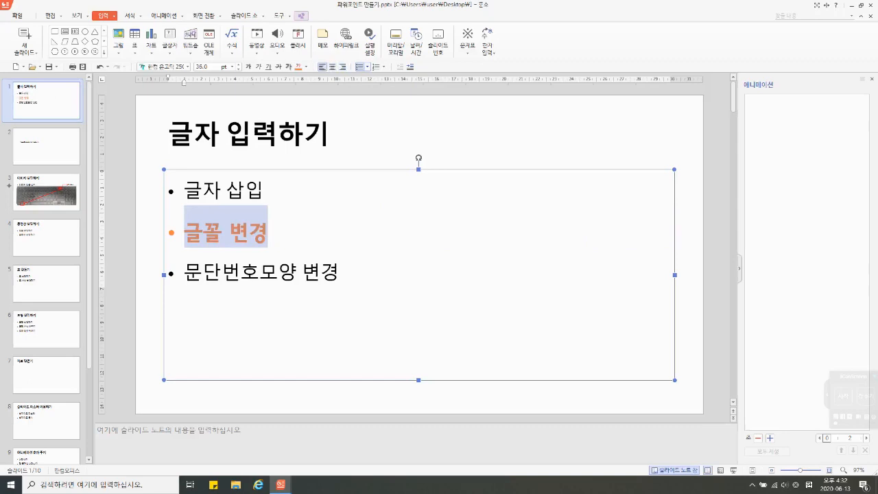
Step: Change the bullet symbol of the 문단번호모양 변경 line to the four-diamond ❖ style
click(297, 273)
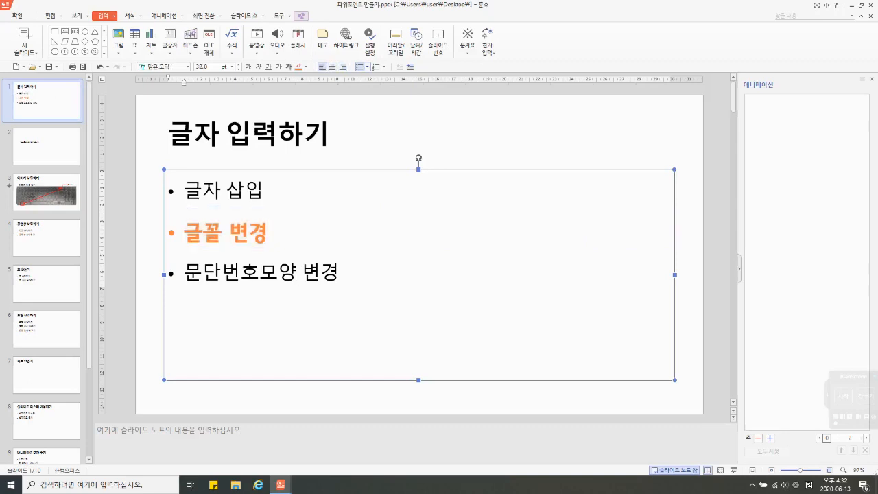
drag(259, 272, 184, 272)
click(221, 272)
click(184, 272)
click(368, 67)
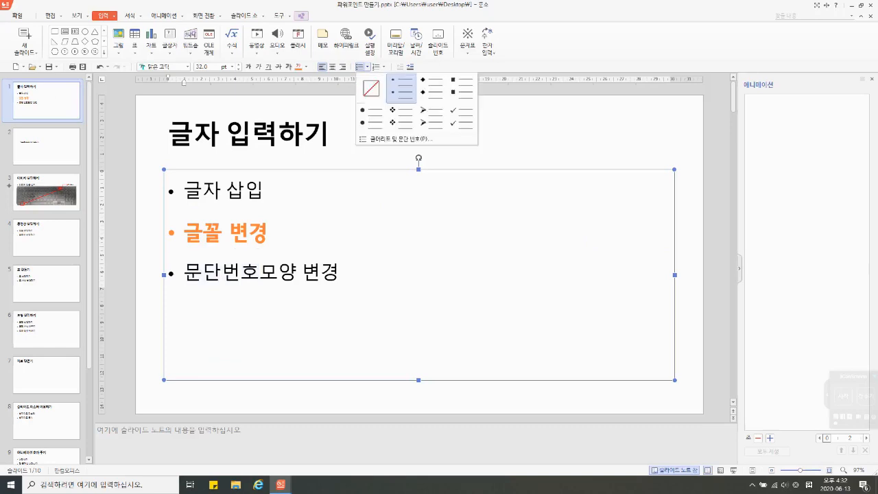
click(402, 116)
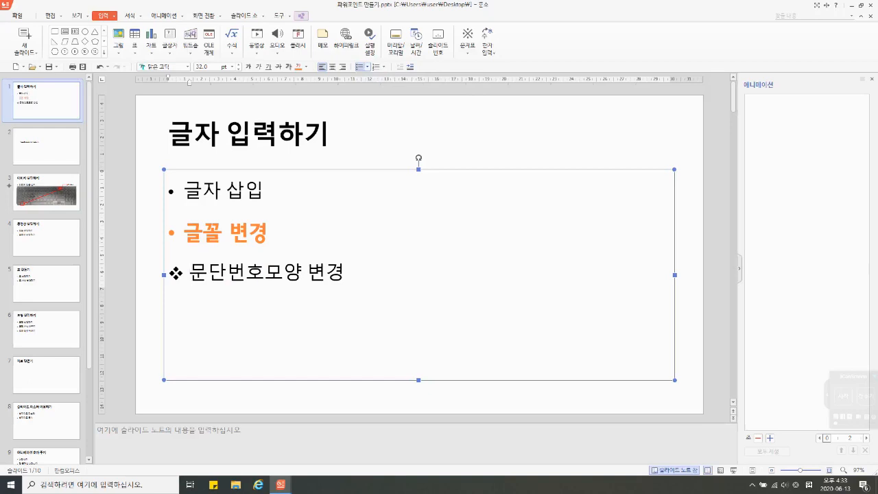
Step: Apply circled paragraph numbering (①) to the 문단번호모양 변경 line
click(383, 67)
click(418, 88)
click(383, 67)
click(450, 88)
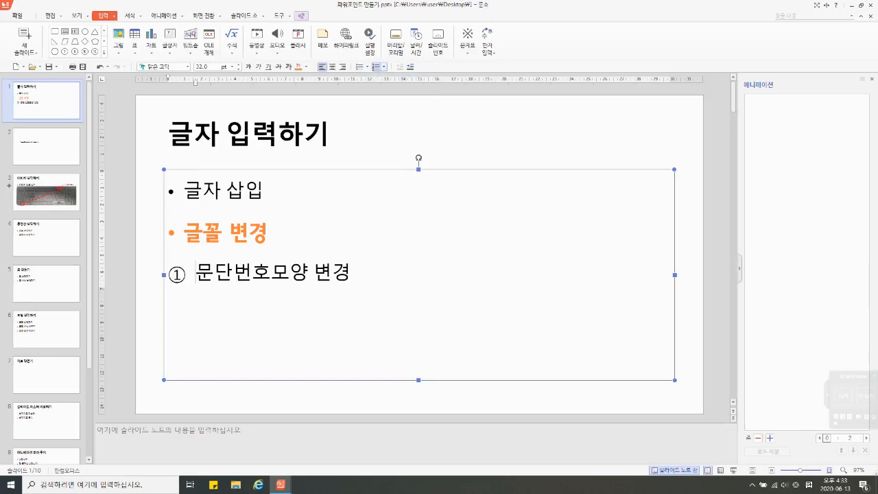
Step: Add two more numbered lines, "2번" and "3번", below the 문단번호모양 변경 line
key(End)
key(Return)
text(2번)
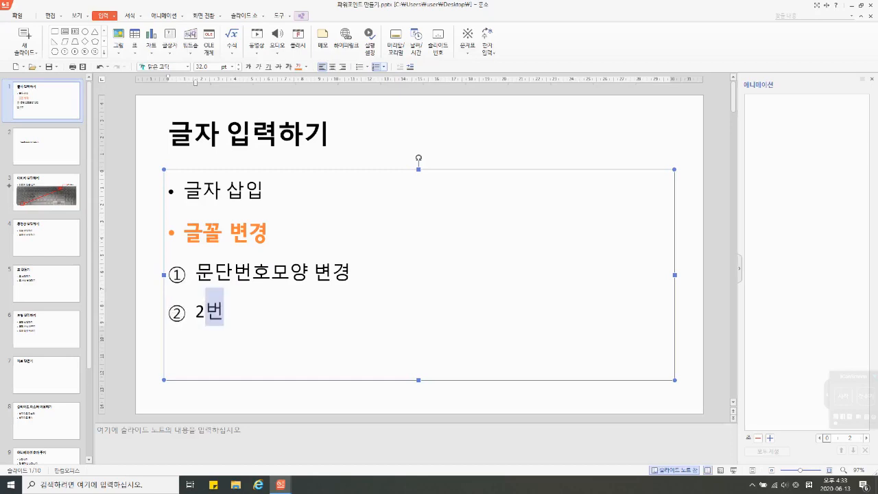
key(Return)
text(3번)
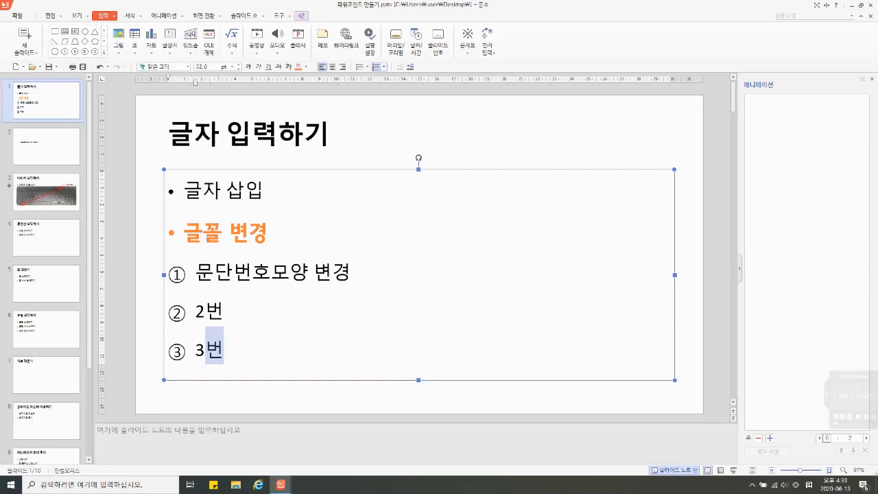
click(310, 272)
click(46, 146)
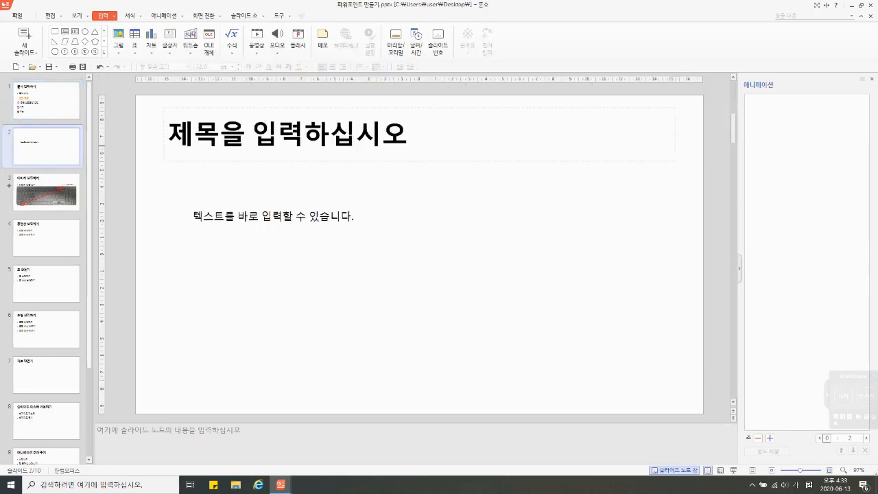
click(46, 101)
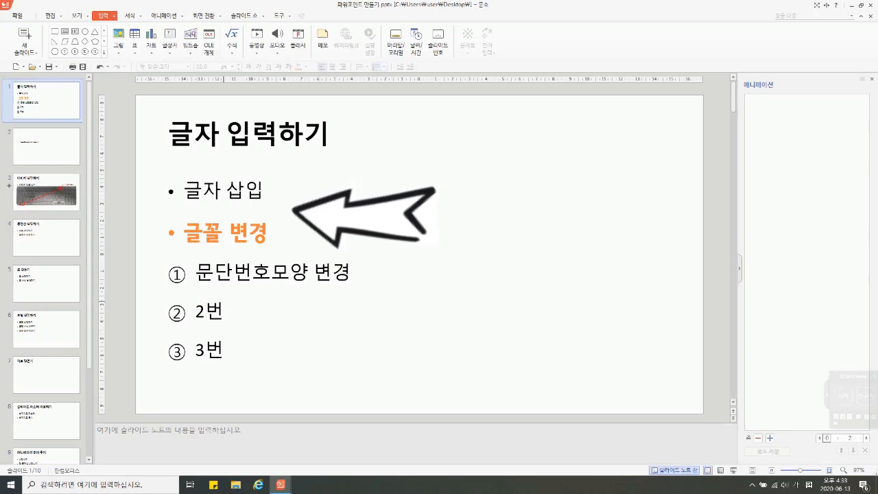
Step: Select the whole content box on the first slide and set its line spacing to 1.5
click(304, 321)
click(243, 169)
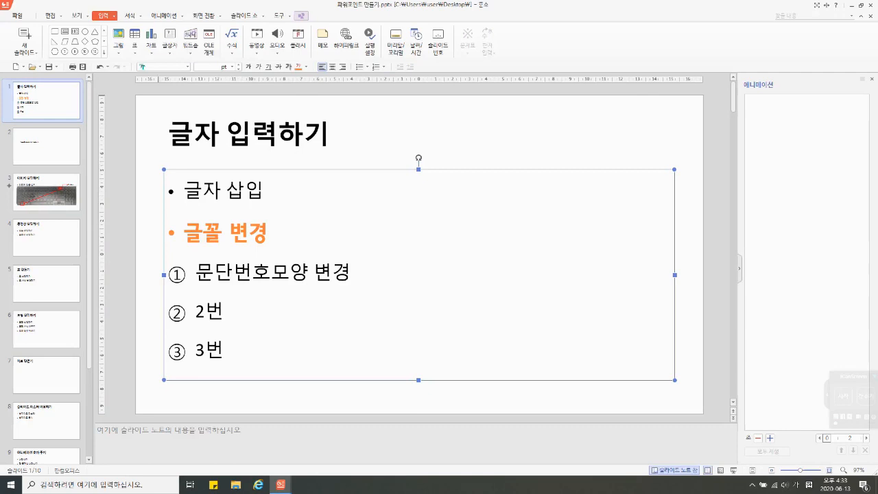
click(129, 15)
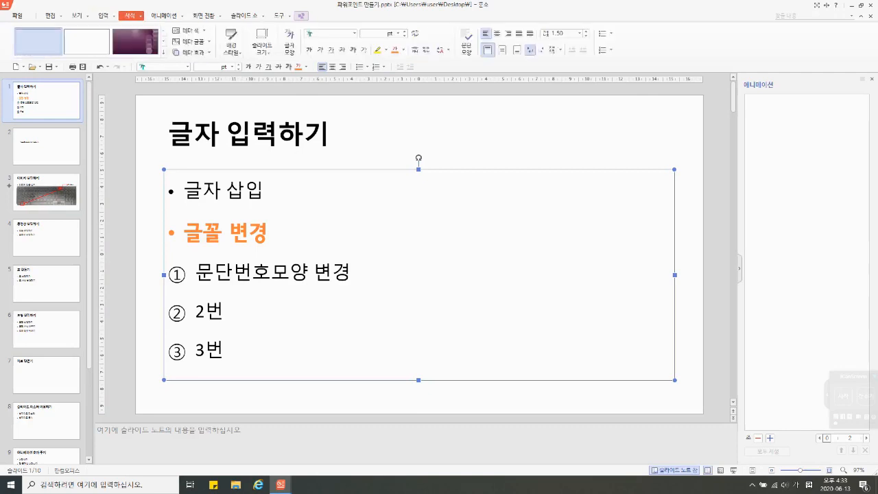
click(579, 33)
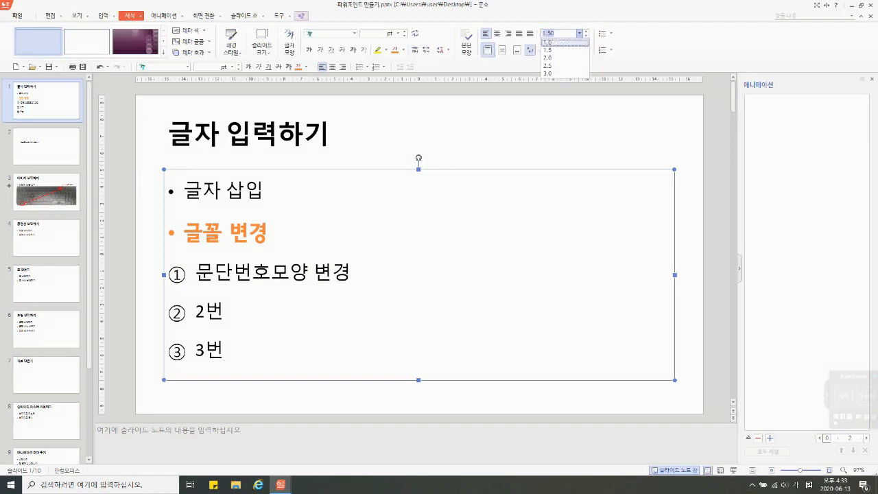
click(564, 50)
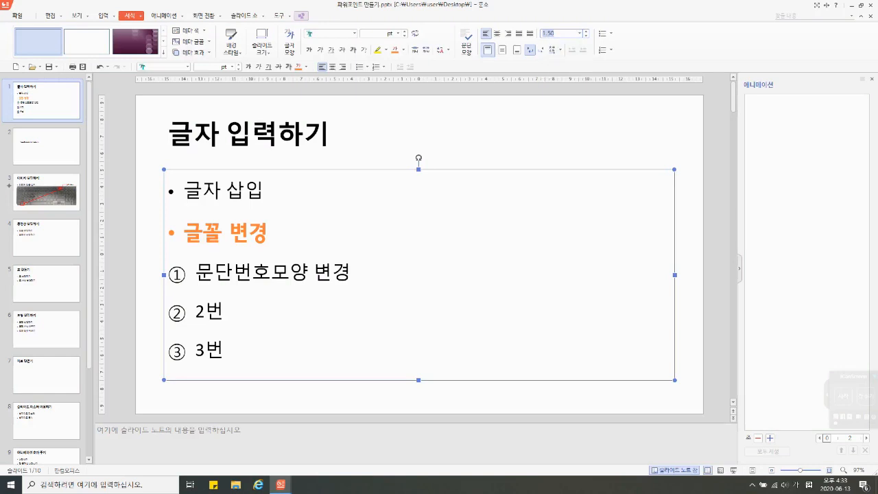
Step: Try middle and bottom vertical alignment on the content box's text, finishing with top alignment
click(502, 50)
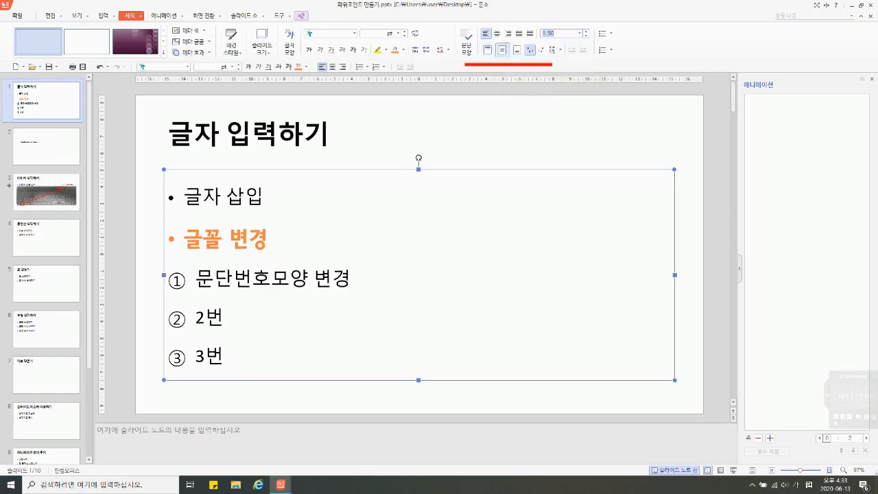
click(517, 50)
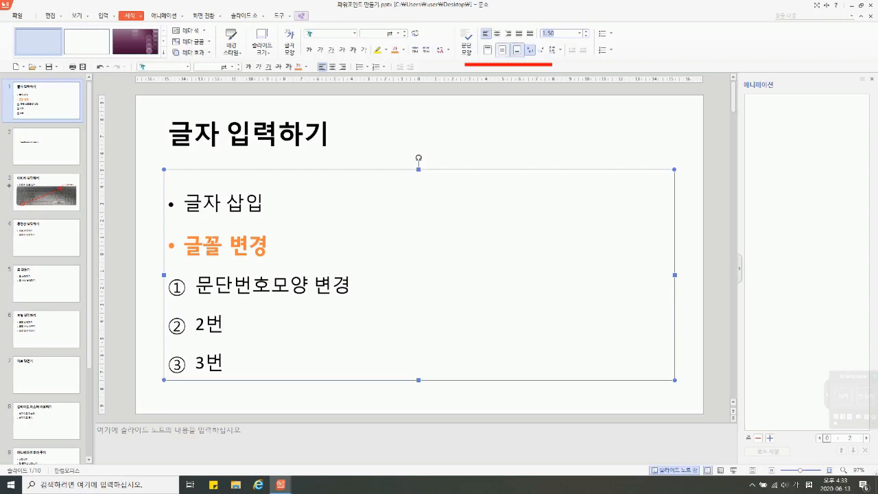
click(487, 50)
click(502, 50)
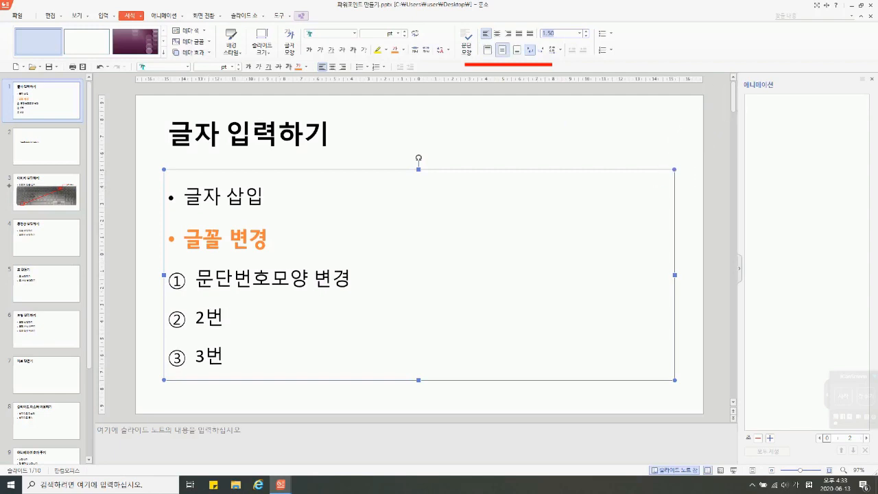
click(488, 50)
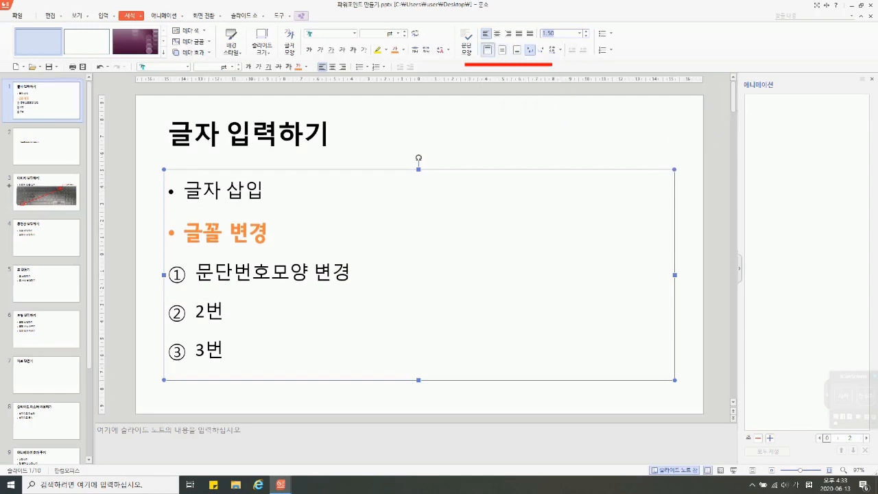
click(502, 50)
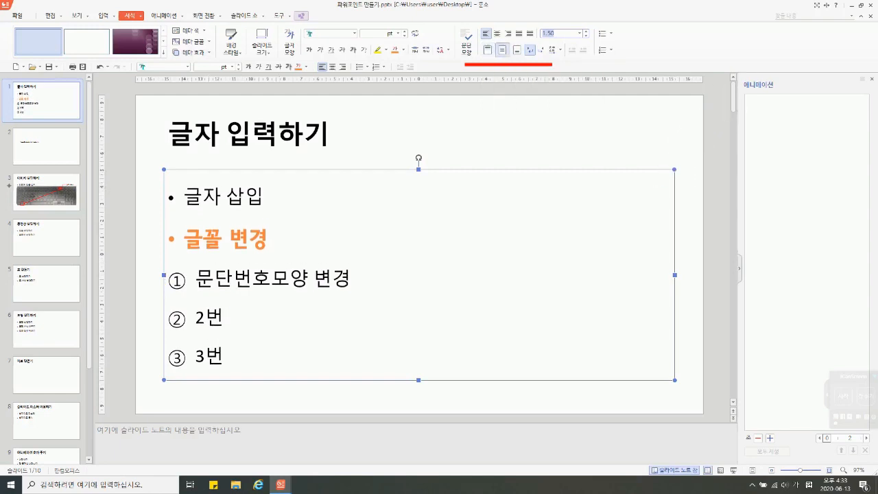
click(517, 50)
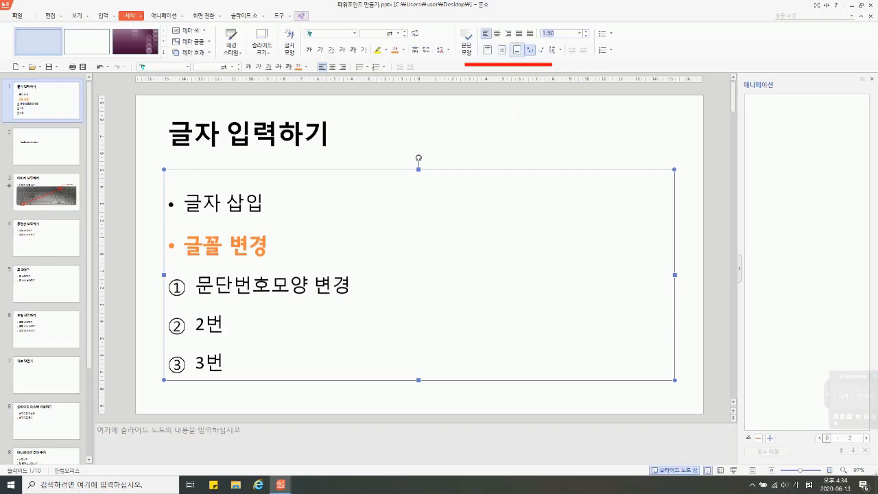
click(487, 50)
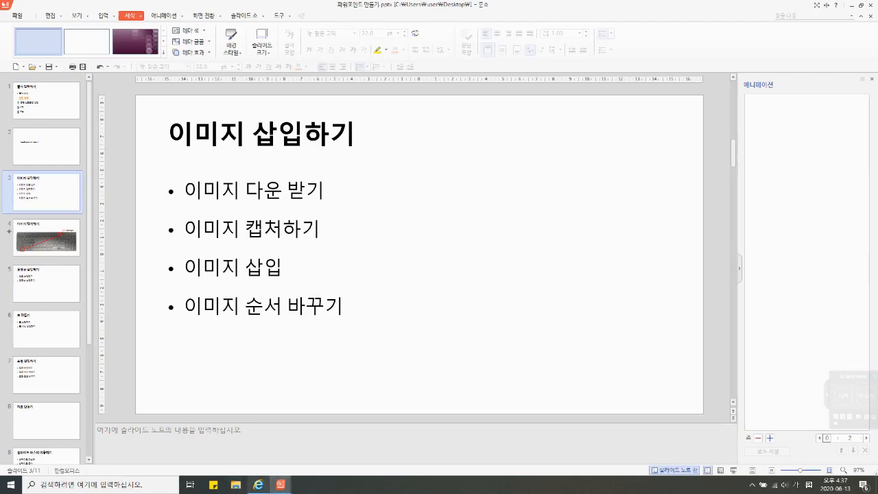
Step: Switch to Internet Explorer, search Naver for "프랑스 음식" and show the image results
click(258, 484)
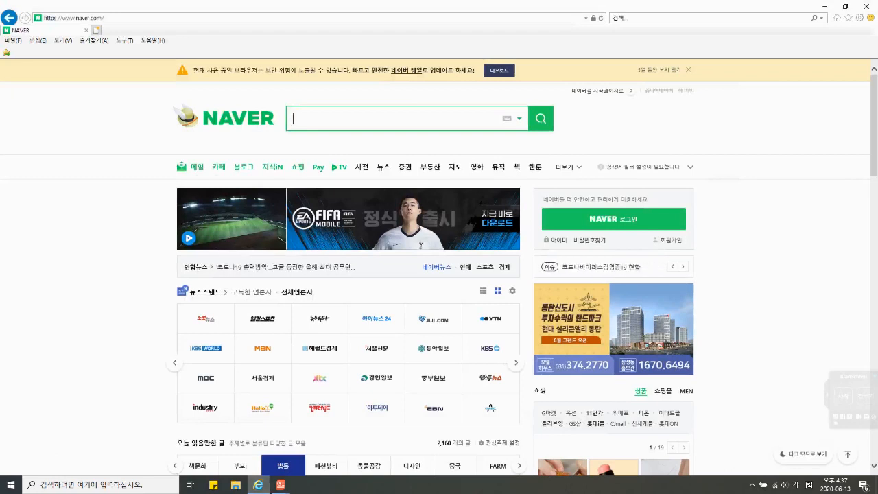
text(피랑스)
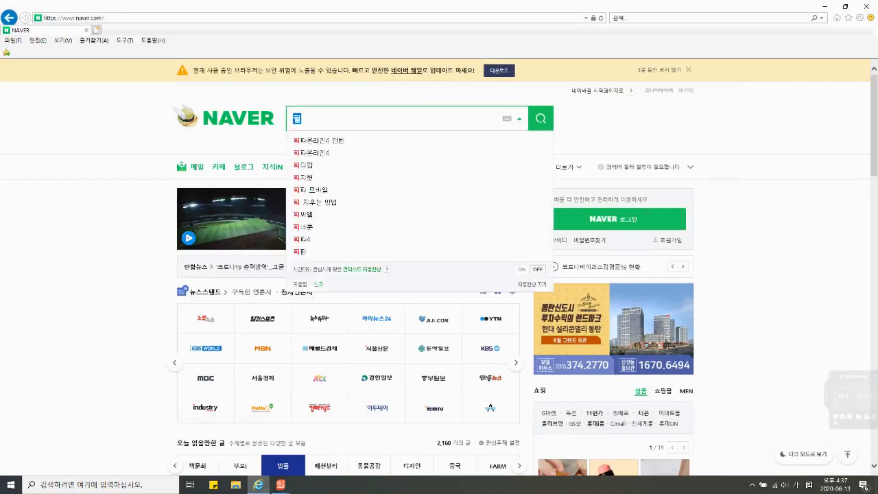
key(BackSpace)
key(BackSpace)
key(BackSpace)
key(BackSpace)
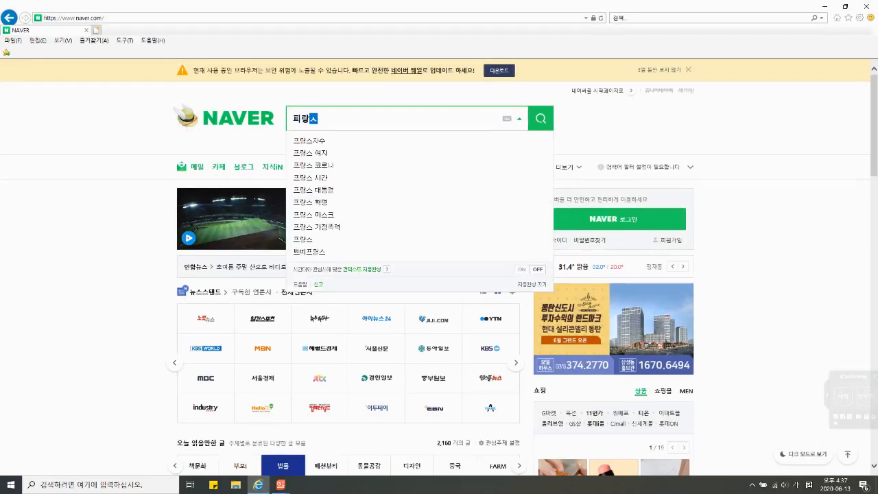
text(프랑스 음식)
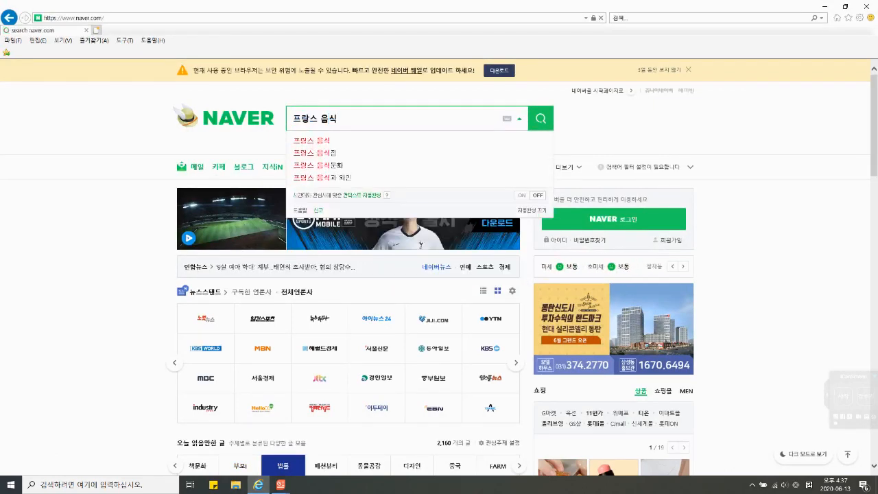
key(Return)
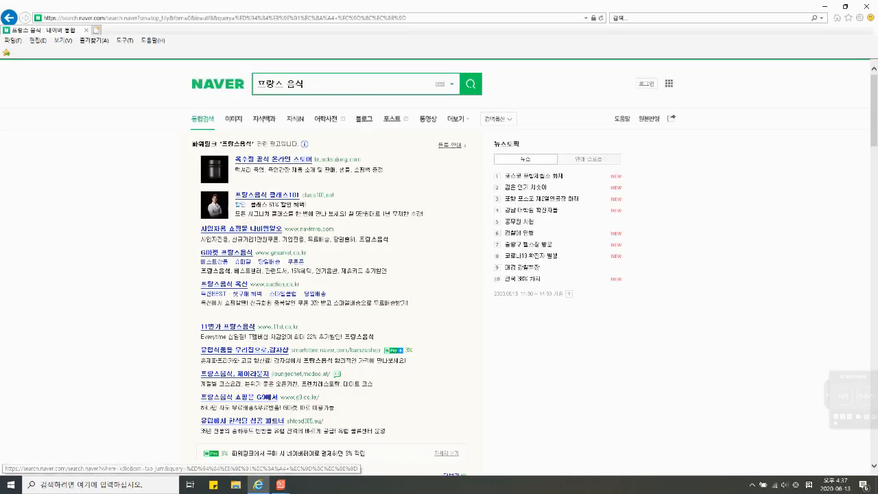
click(234, 118)
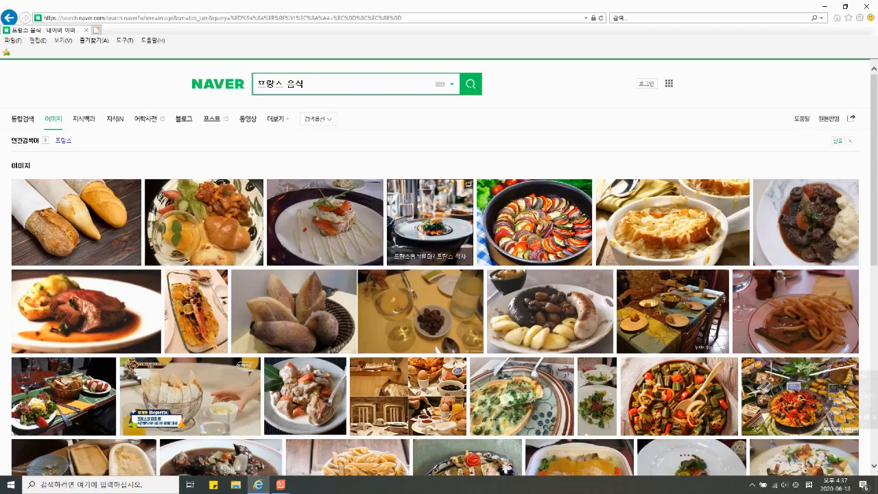
Step: Open the source blog post of the plate photo with the croissant, second in the first row of results
scroll(823, 322, down, 2)
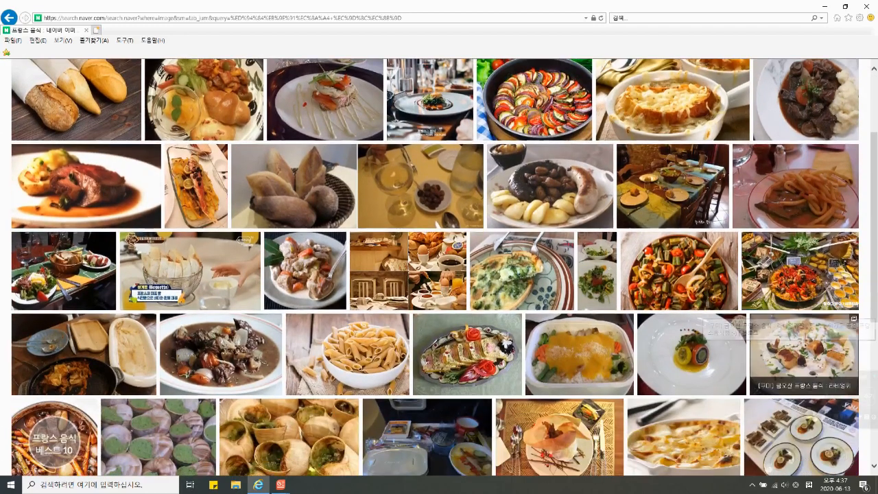
scroll(803, 350, up, 1)
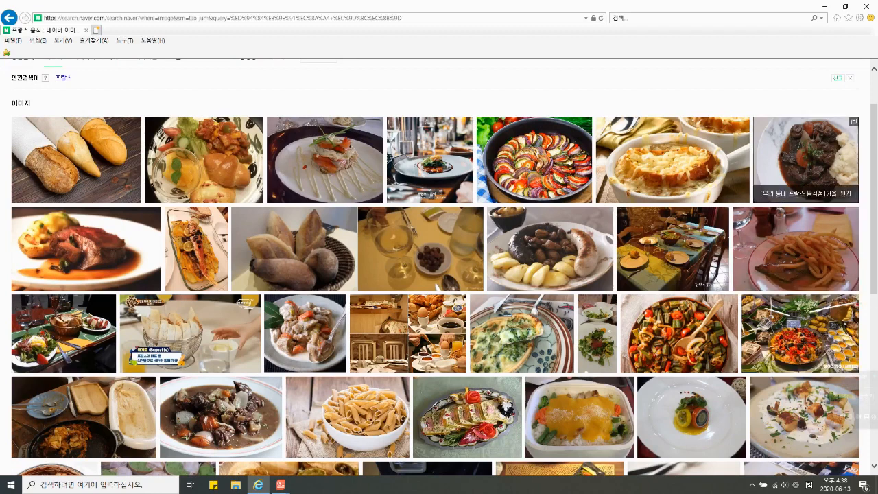
click(204, 160)
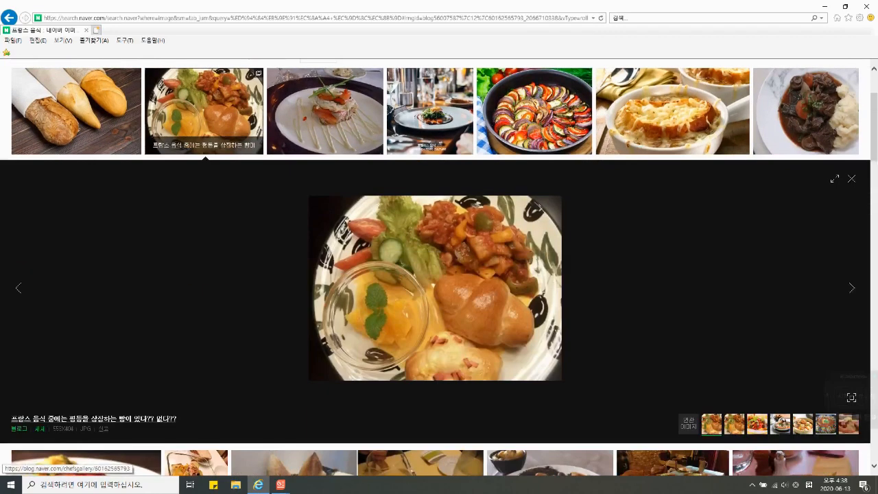
click(94, 418)
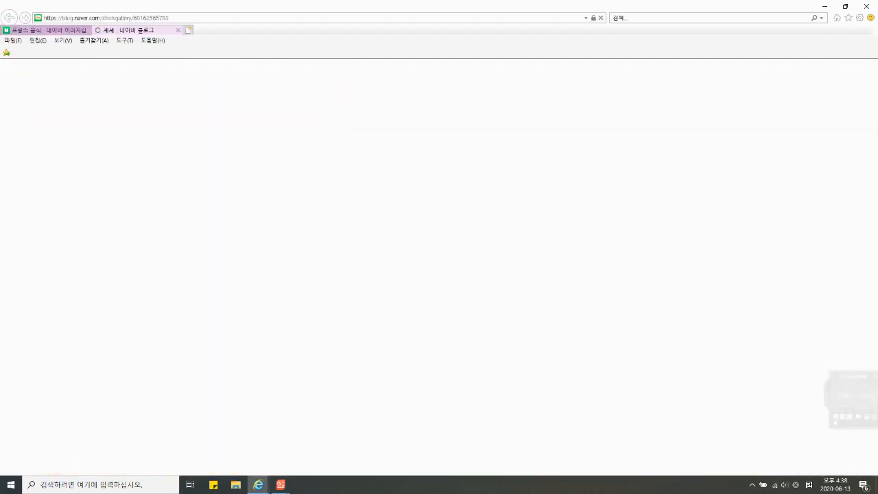
scroll(439, 275, down, 6)
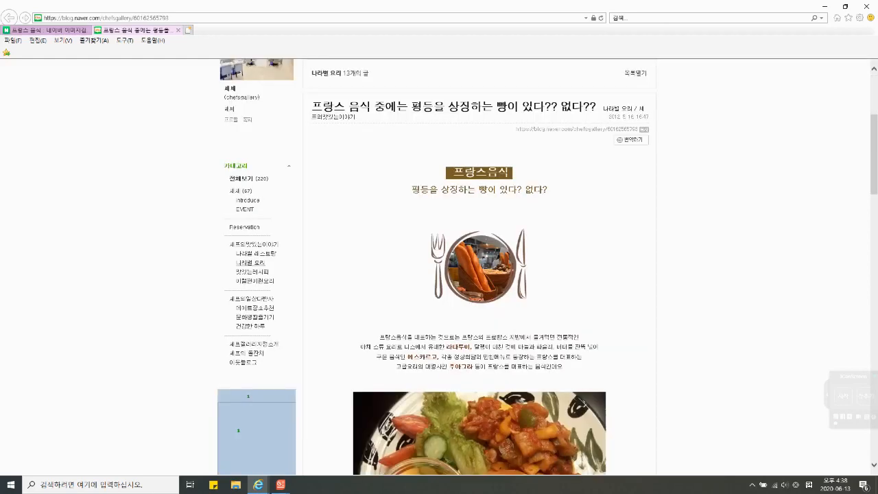
Step: Start saving the croissant plate photo from the blog post, with the desktop (바탕 화면) as its destination folder
right_click(462, 221)
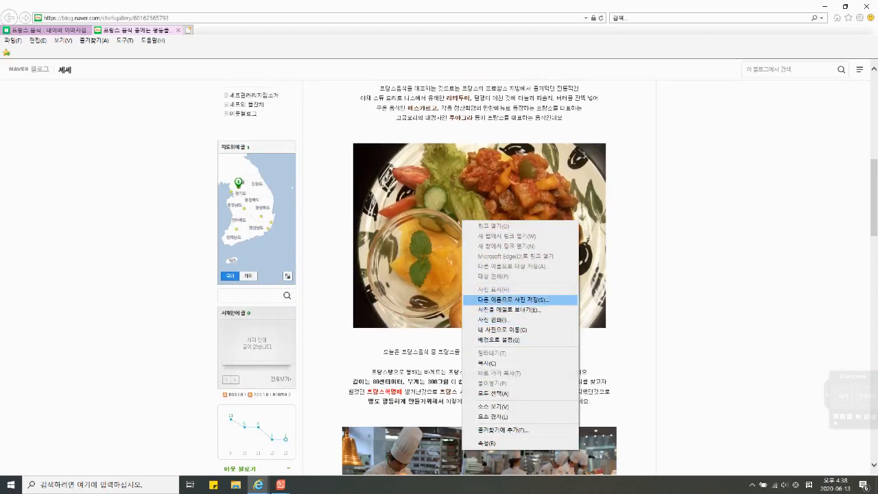
click(513, 299)
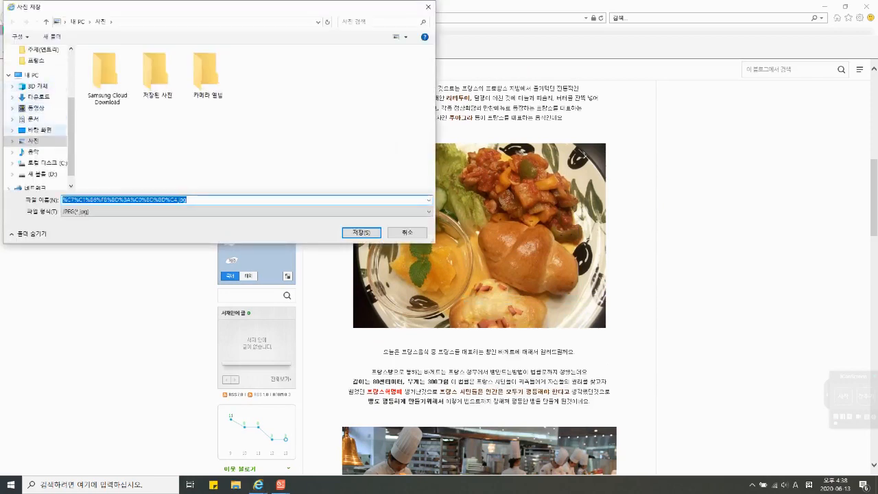
click(40, 130)
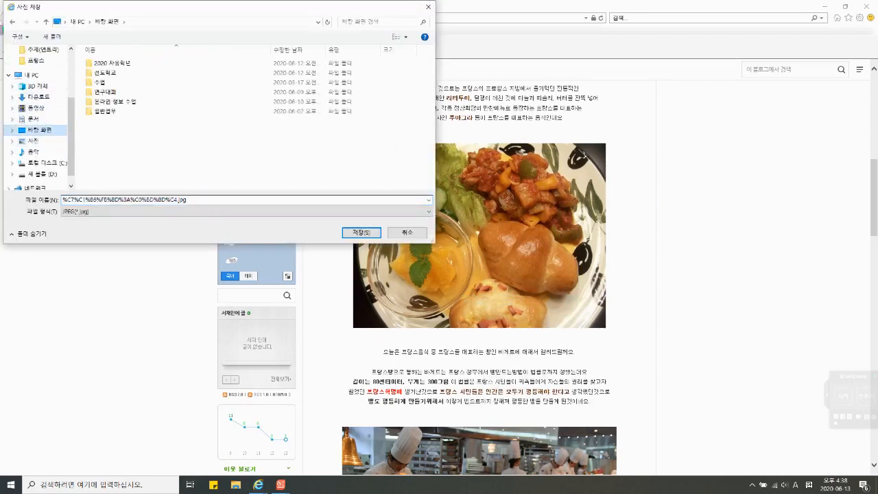
Step: Name the picture file 프랑스음식1 and save it as a JPEG
click(194, 200)
text(vmf)
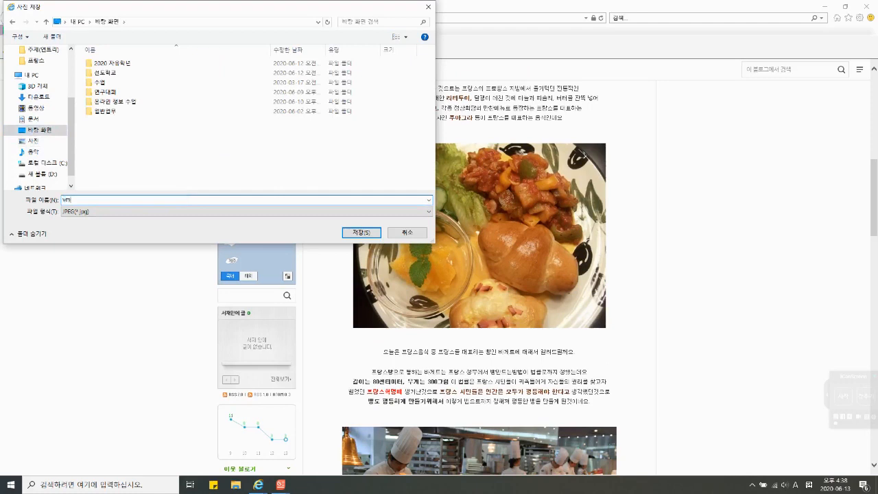
key(BackSpace)
key(BackSpace)
key(BackSpace)
key(Hangul)
text(프라ㅇ스음식1)
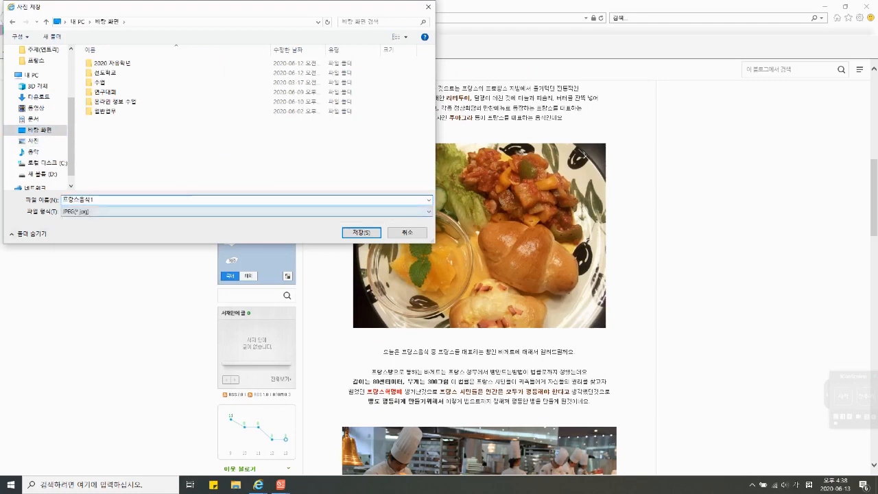
click(247, 211)
click(247, 212)
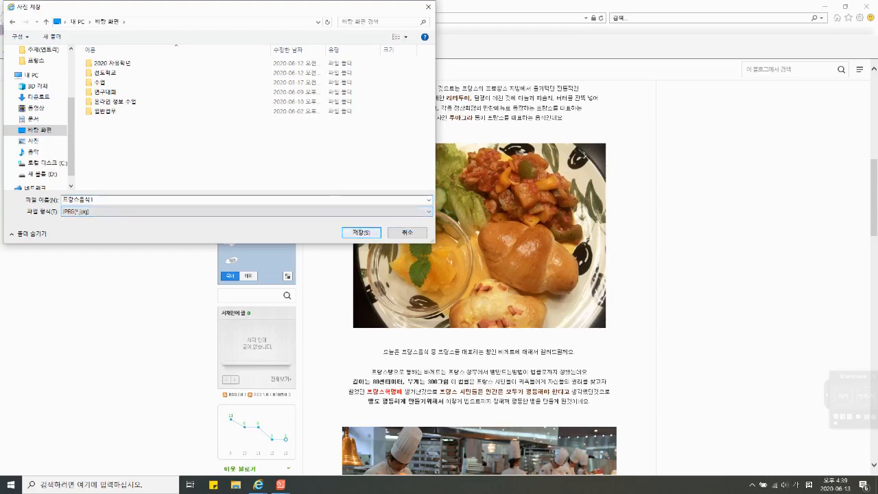
key(Return)
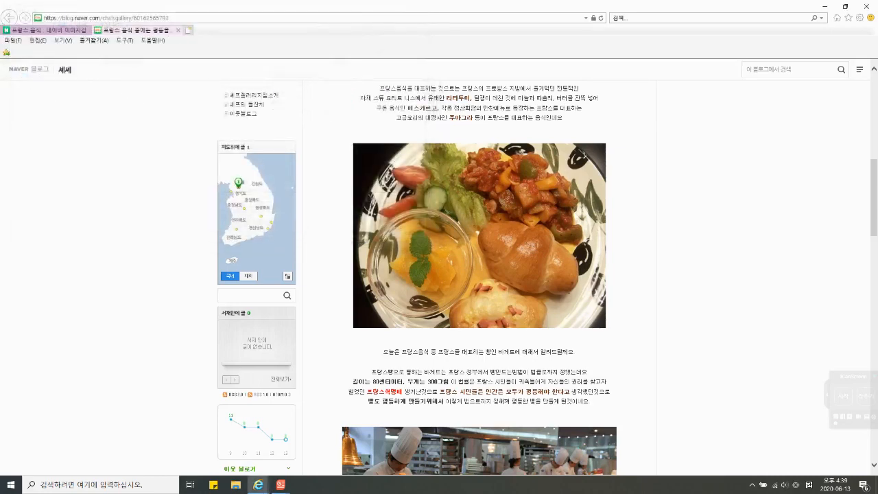
Step: Close the blog page and the enlarged image preview, and switch back to the presentation in 한쇼
key(ctrl+w)
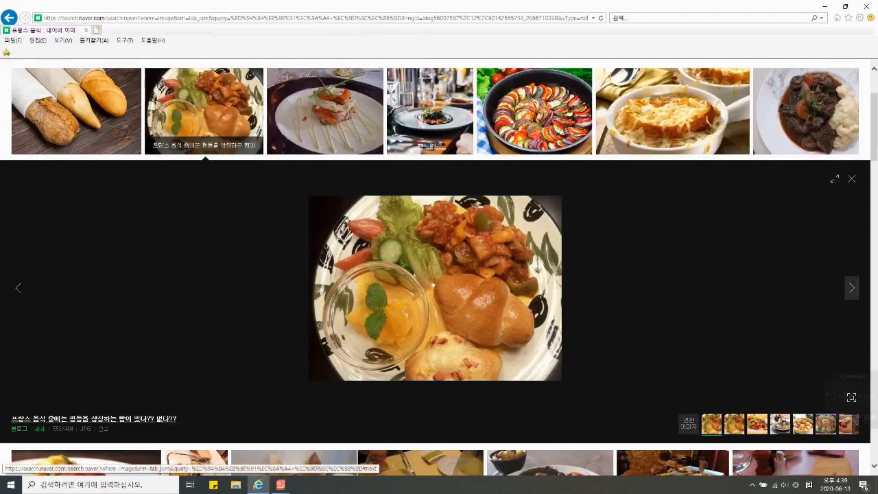
key(Escape)
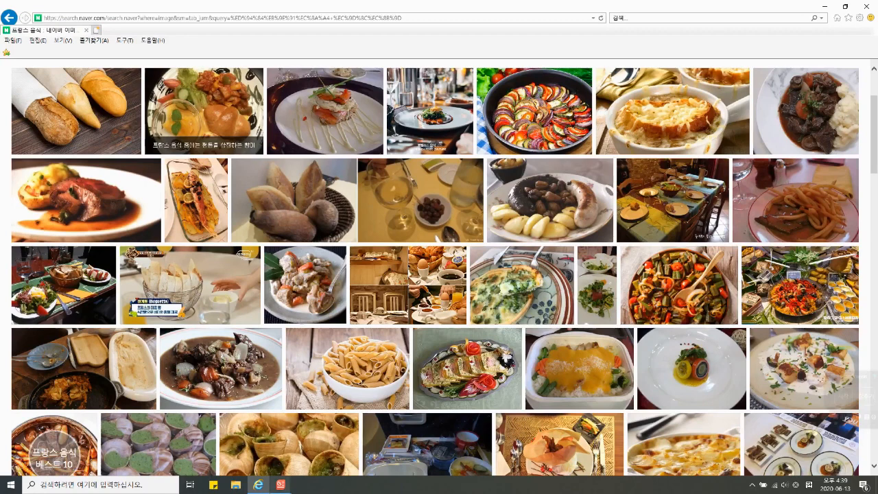
mouse_move(280, 484)
click(246, 439)
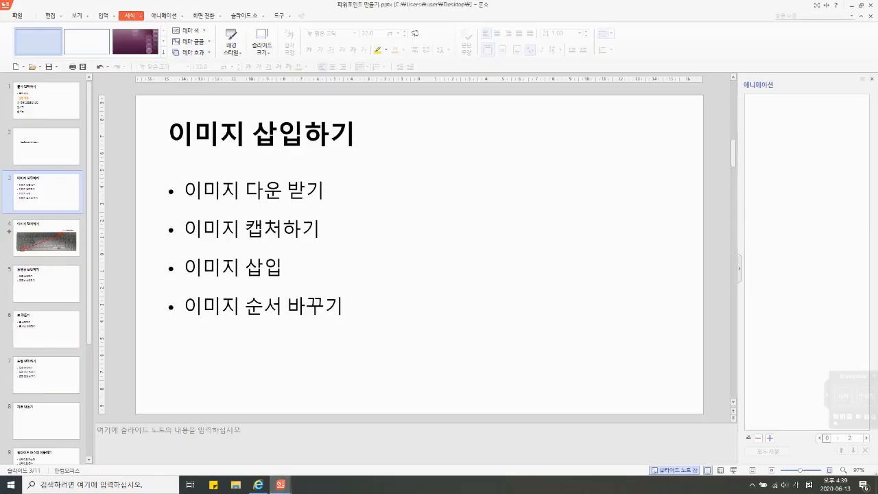
Step: Go to slide 4, 이미지 캡처하기, and run the slide show from that slide
click(47, 241)
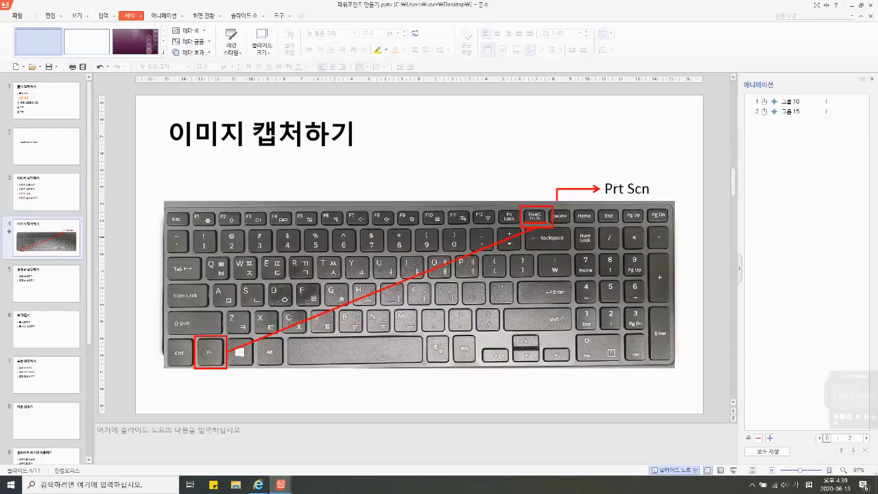
key(shift+F5)
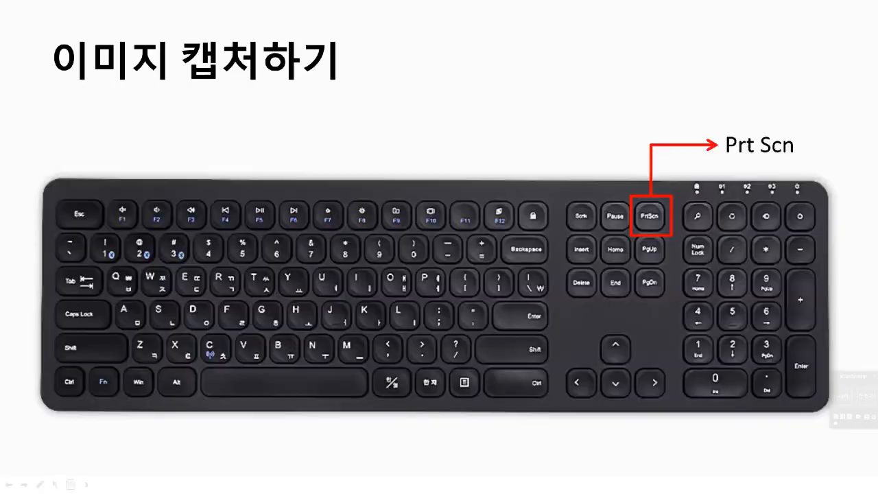
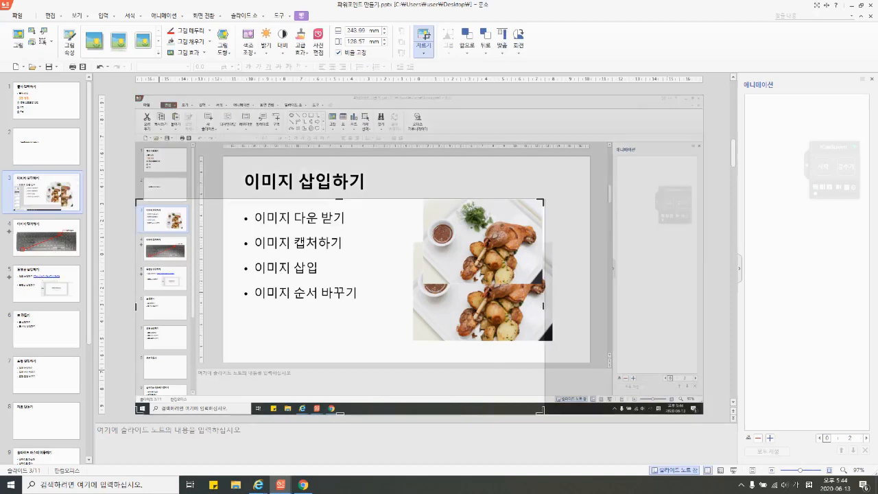
Step: Crop the pasted screenshot to its upper food photo and place the cropped picture over the bullet list, tilted counterclockwise
drag(138, 411, 424, 283)
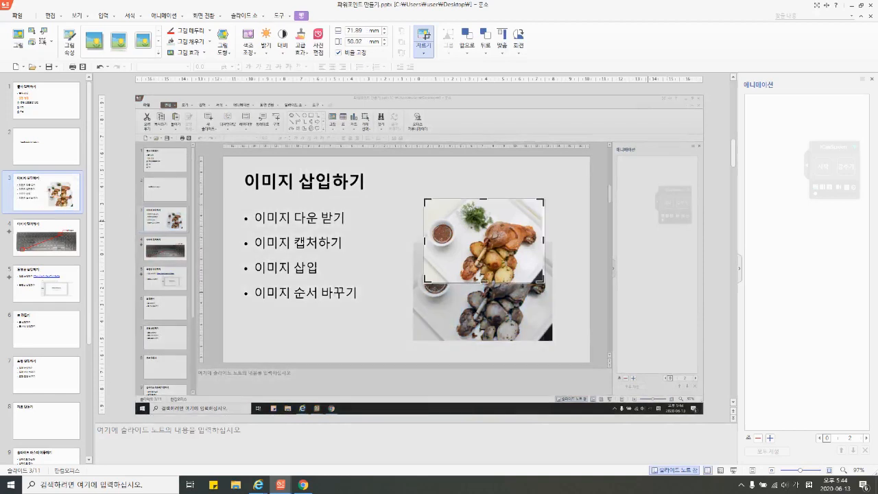
click(384, 319)
drag(480, 243, 314, 257)
drag(317, 205, 267, 230)
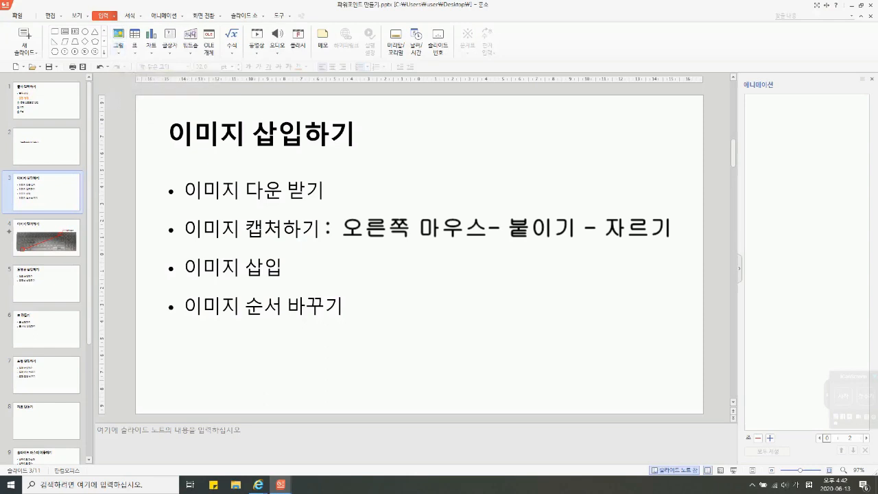
Step: Insert the picture 프랑스음식1.jpg from the desktop (바탕 화면) into slide 3
click(118, 51)
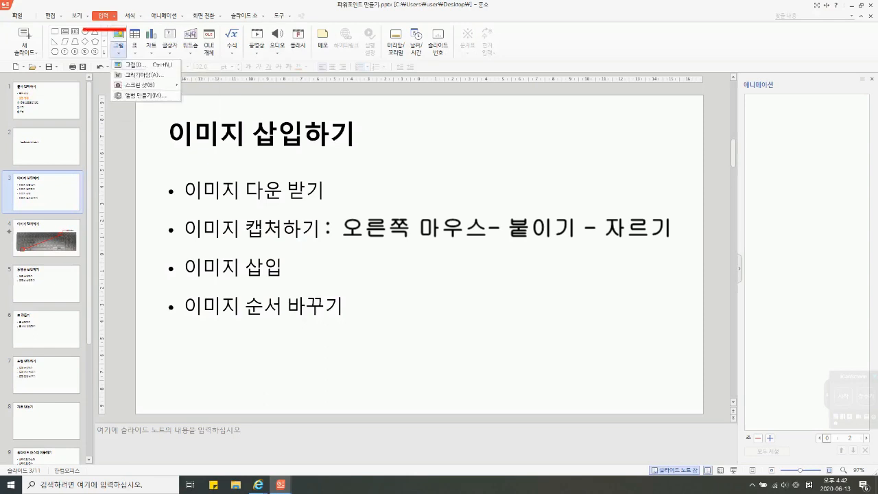
click(131, 64)
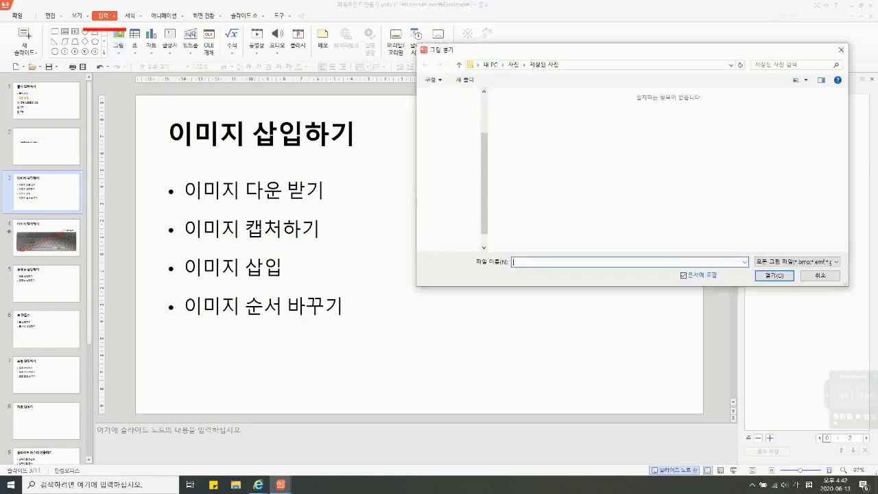
click(452, 195)
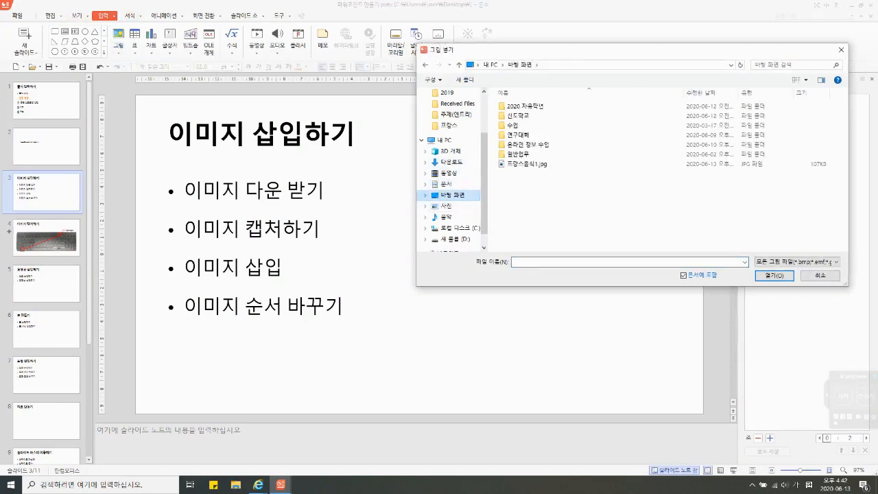
click(529, 164)
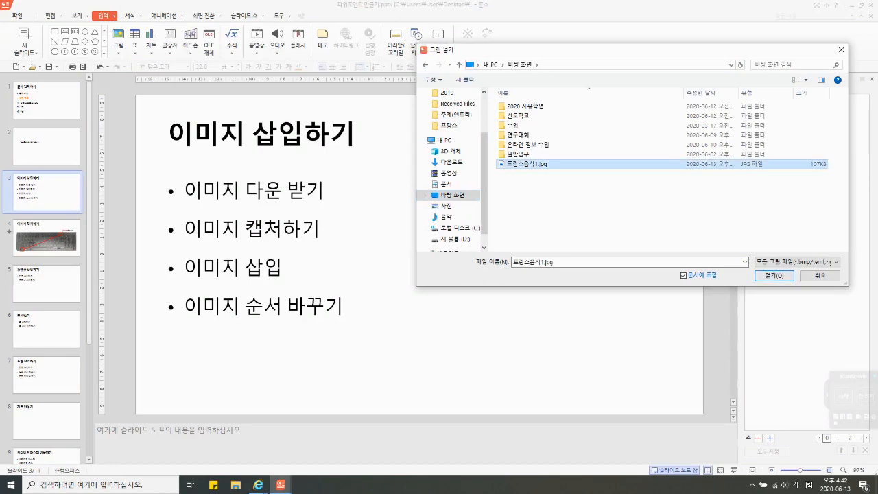
click(774, 275)
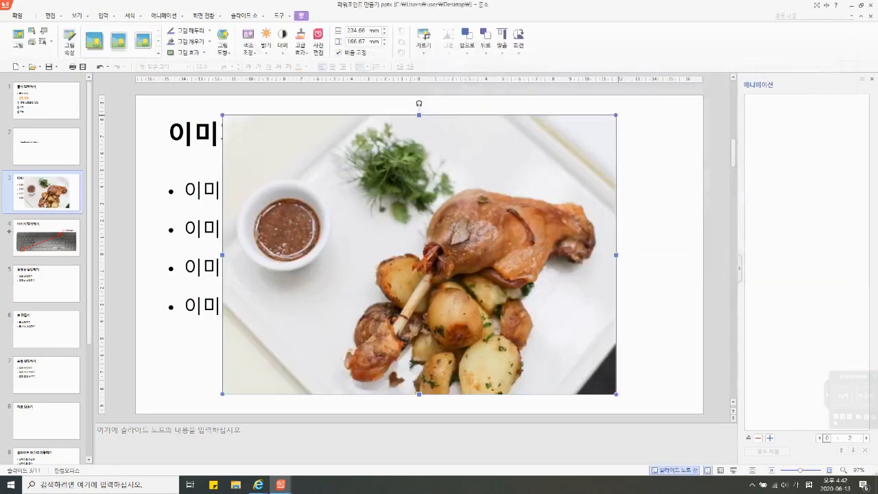
Step: Shrink the inserted food picture to about 110 by 78 mm and place it beside the bullet list
drag(616, 115, 407, 264)
drag(314, 328, 537, 224)
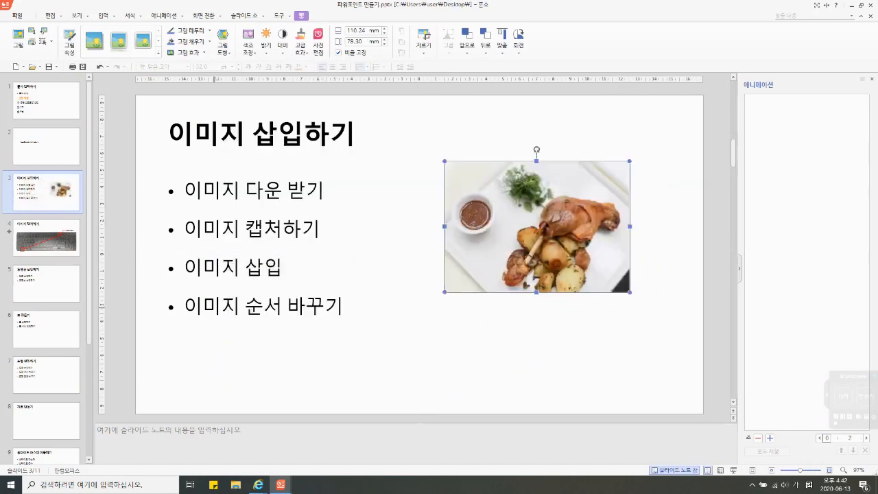
click(220, 306)
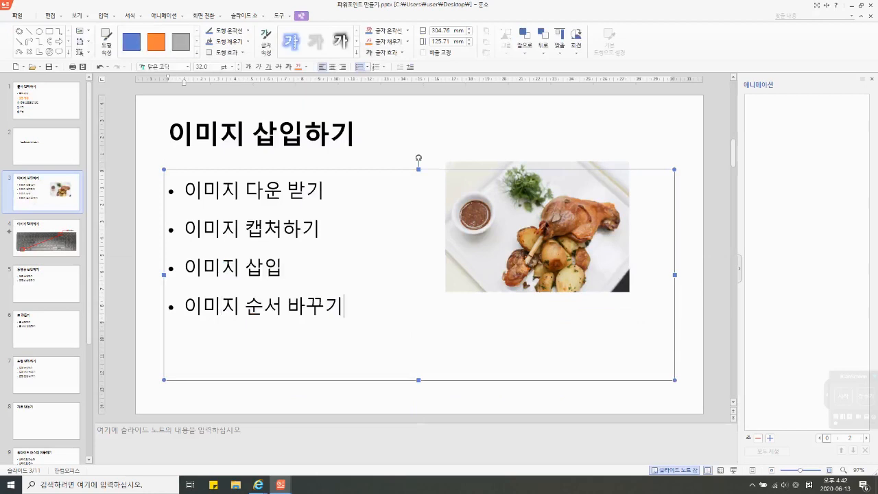
Step: Insert 프랑스음식1.jpg into the slide a second time
click(515, 225)
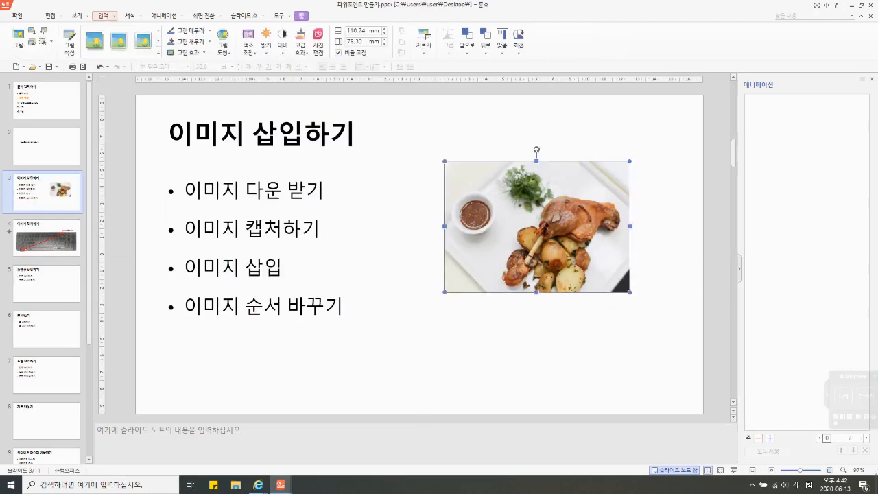
click(104, 16)
click(119, 50)
click(134, 64)
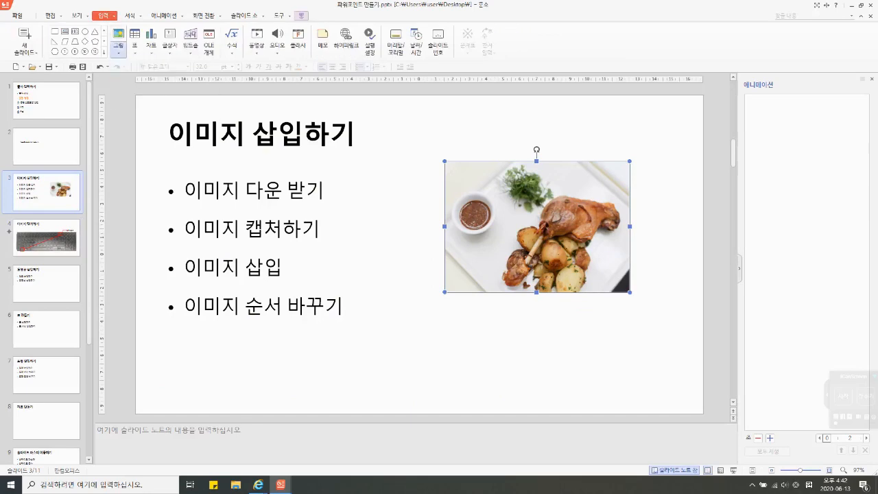
double_click(527, 164)
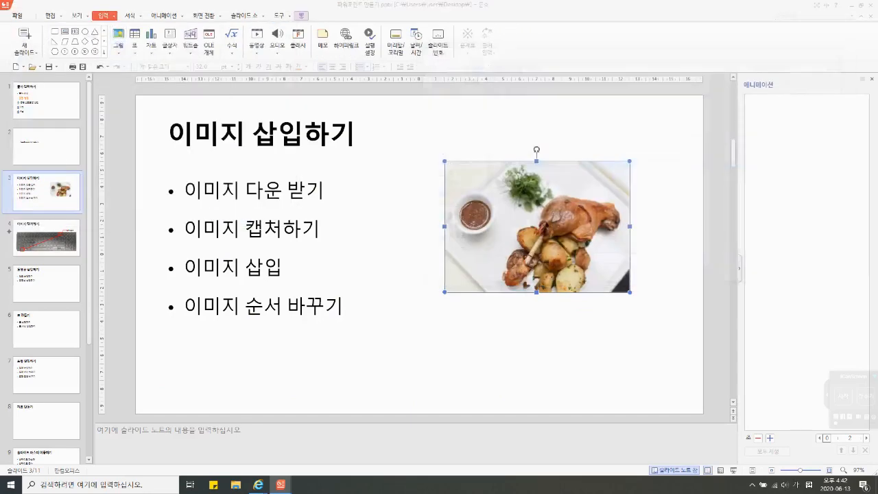
Step: Shrink the second picture to about 129 by 92 mm and place it over the lower half of the first picture
drag(616, 116, 439, 241)
drag(385, 273, 582, 269)
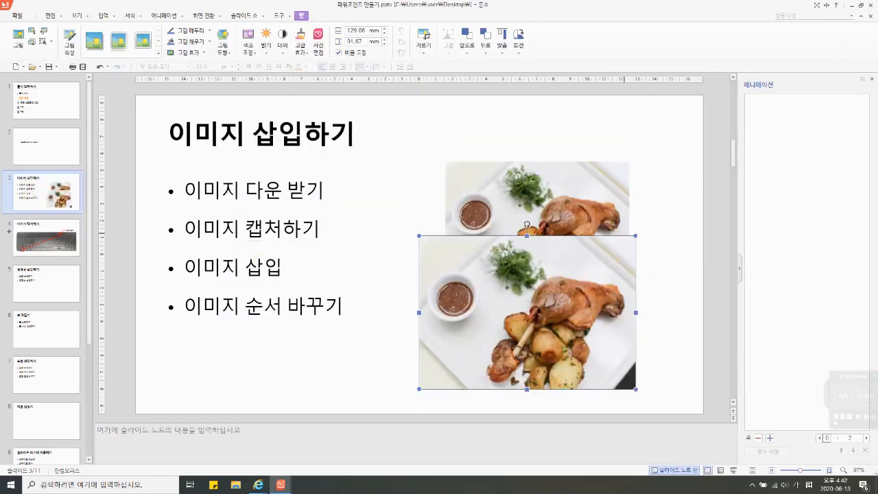
mouse_move(588, 327)
mouse_down()
mouse_move(597, 290)
mouse_move(598, 319)
mouse_up()
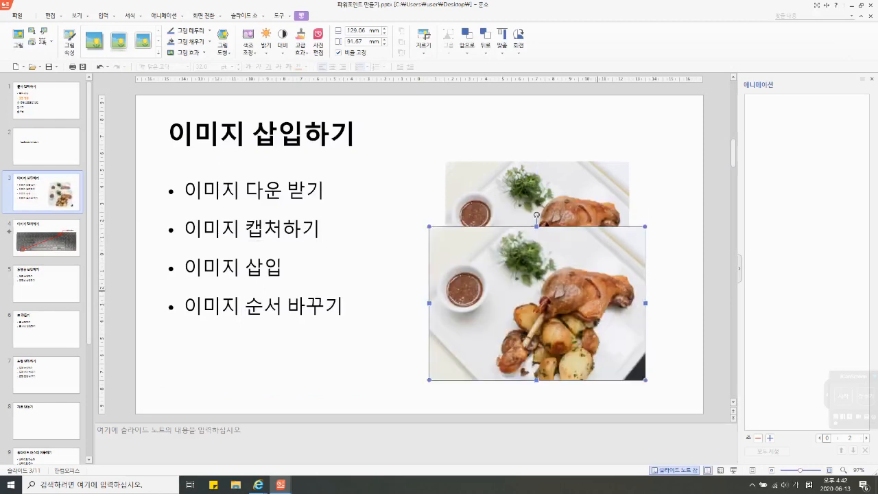
Step: Send the larger, lower food picture behind the smaller one using the order (순서) options
click(554, 171)
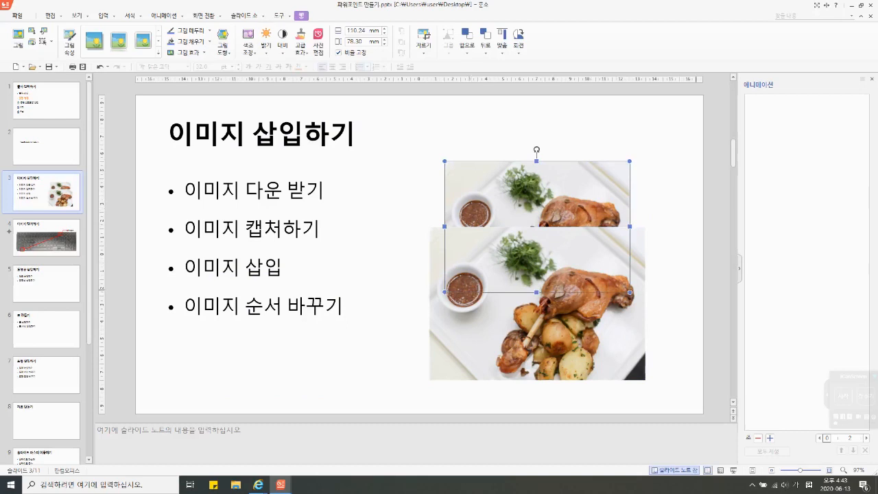
click(591, 344)
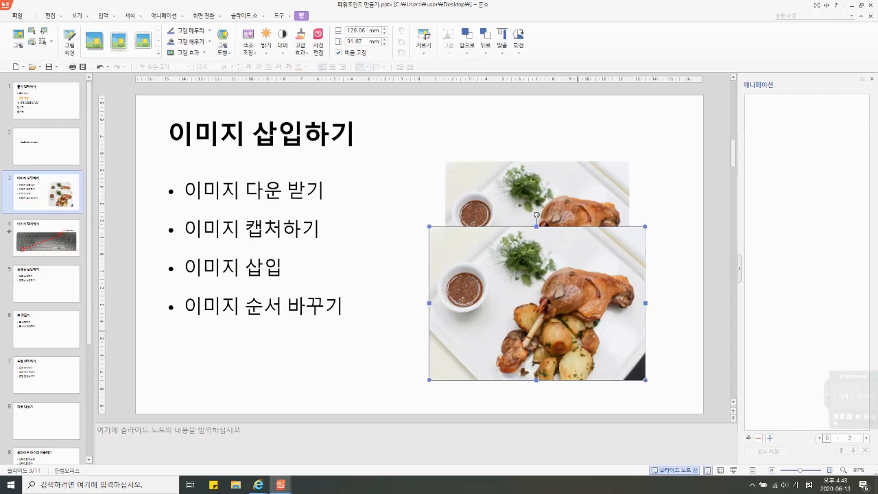
right_click(579, 176)
mouse_move(617, 261)
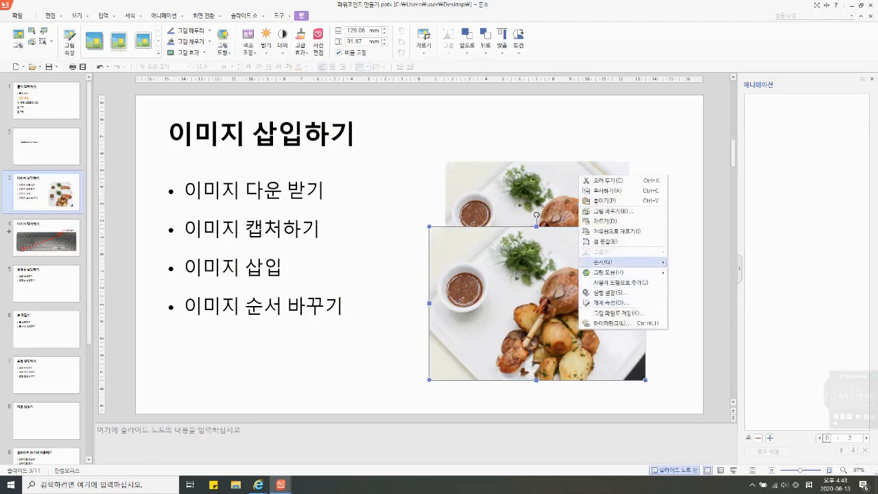
click(689, 292)
Step: Bring the smaller, upper food picture to the front using the order (순서) options
click(604, 200)
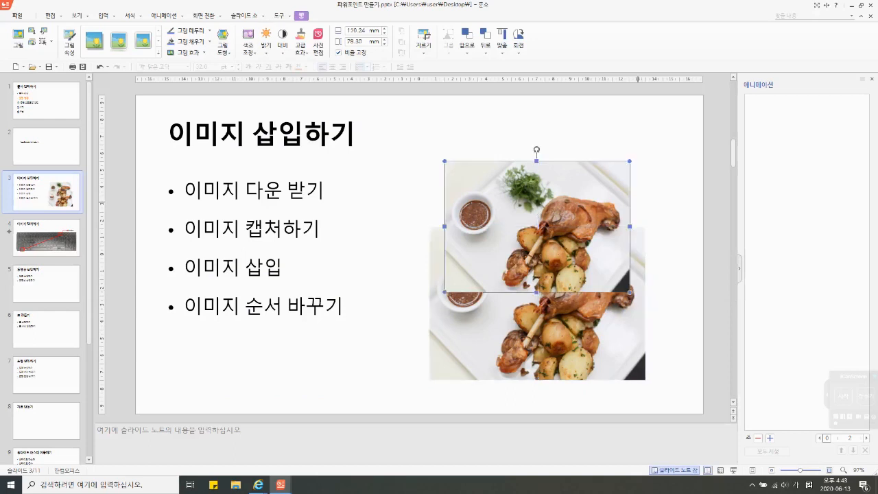
right_click(594, 175)
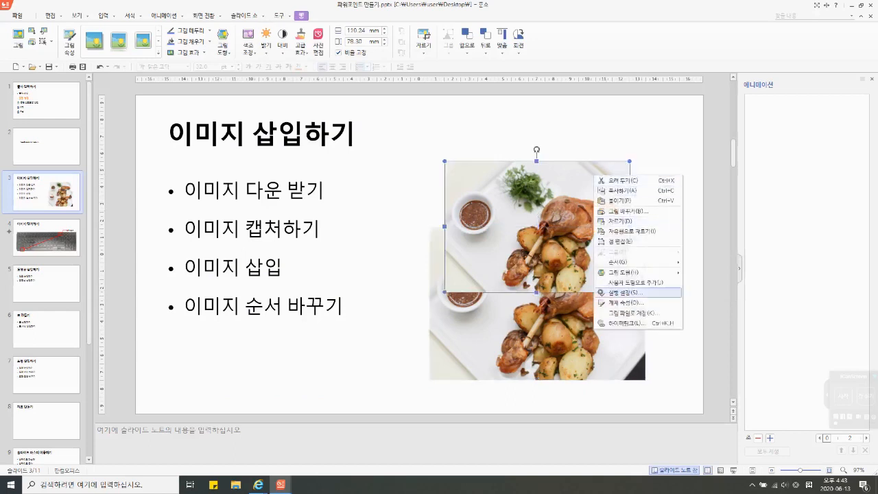
mouse_move(620, 262)
click(710, 261)
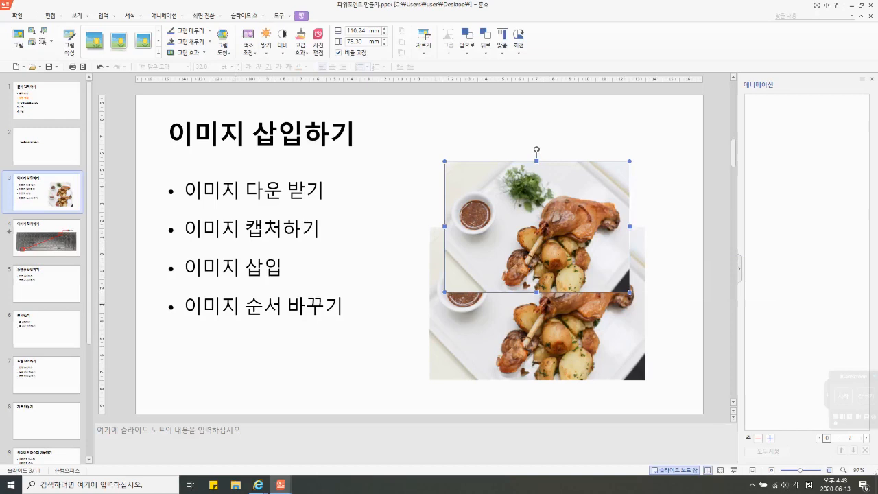
Step: Go to slide 5, 동영상 삽입하기, and look at the web address of the Naver search page in Internet Explorer
click(46, 284)
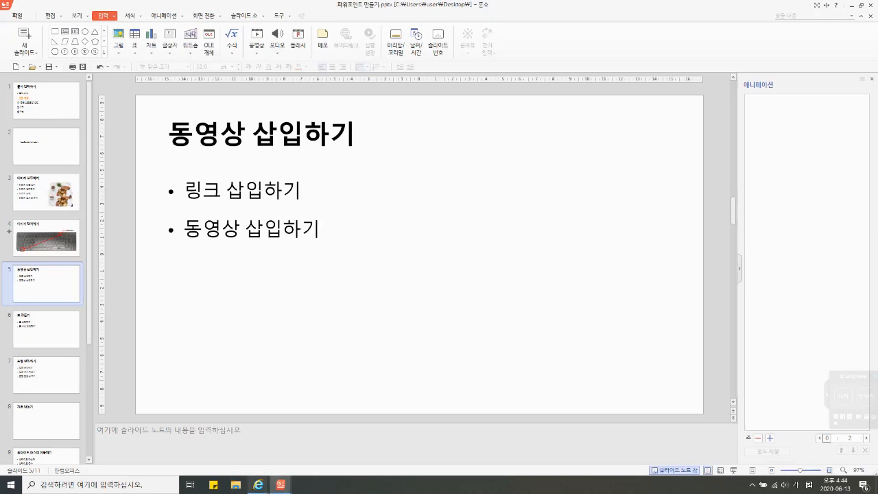
click(259, 485)
click(307, 447)
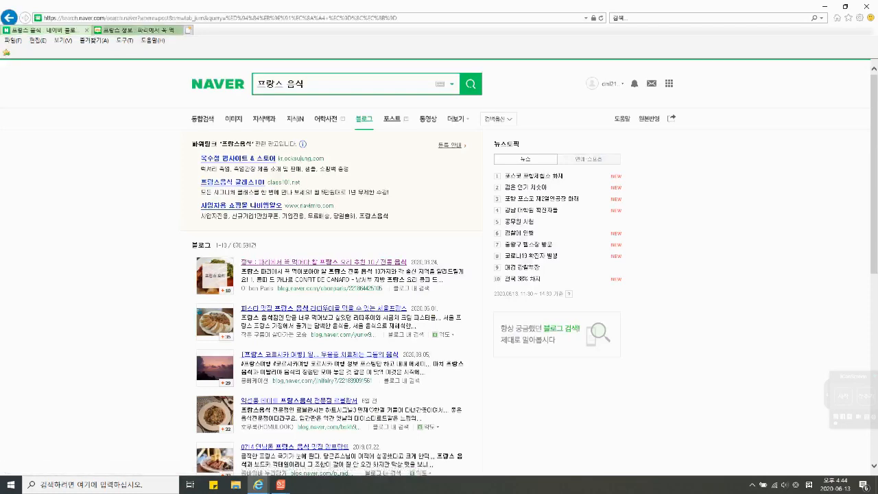
click(221, 18)
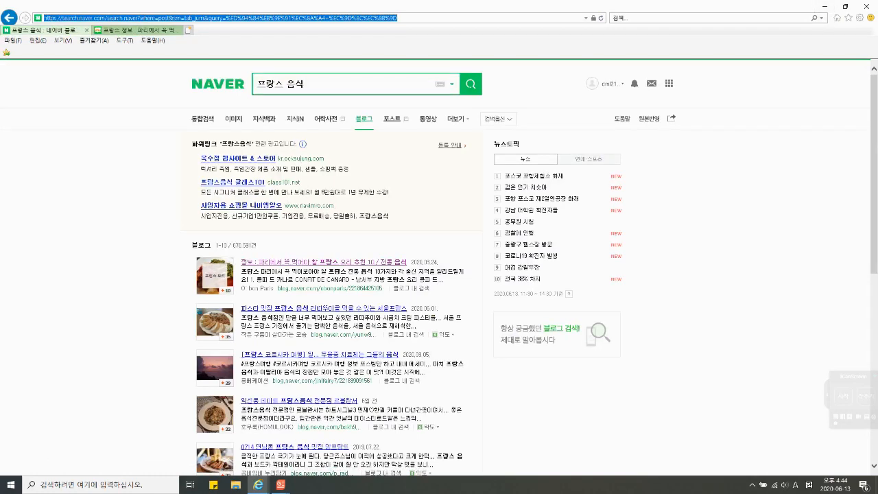
click(825, 6)
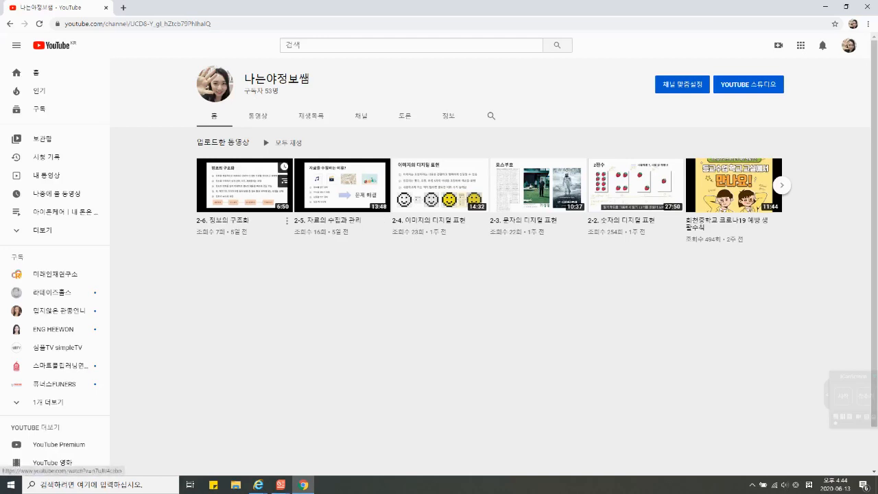
Step: Open the video 2-6. 정보의 구조화 from the YouTube channel's uploads and show the options below it
click(240, 185)
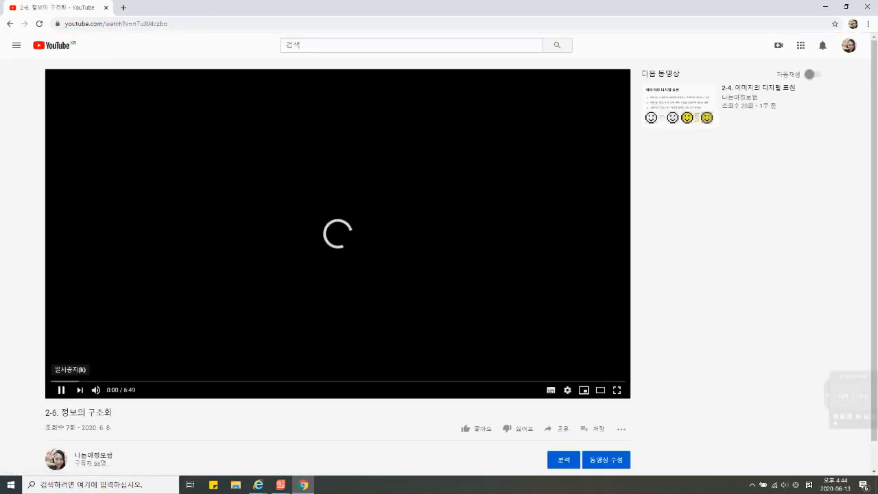
scroll(439, 275, down, 2)
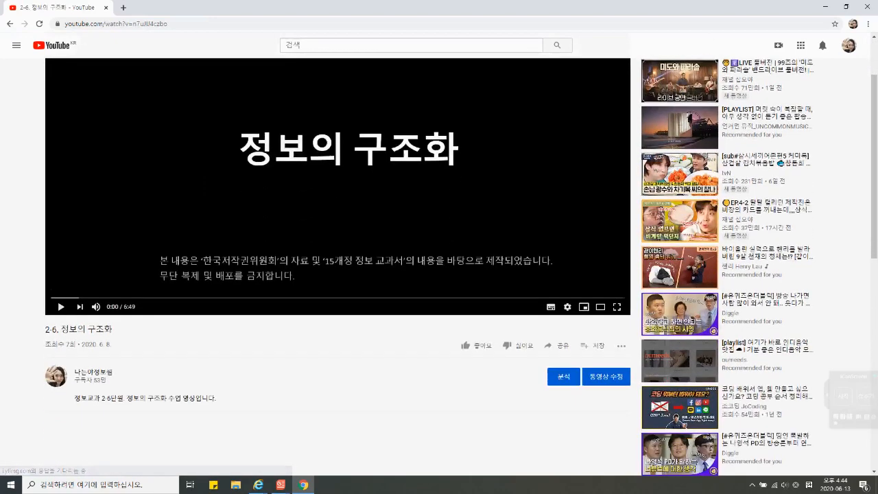
scroll(556, 395, up, 1)
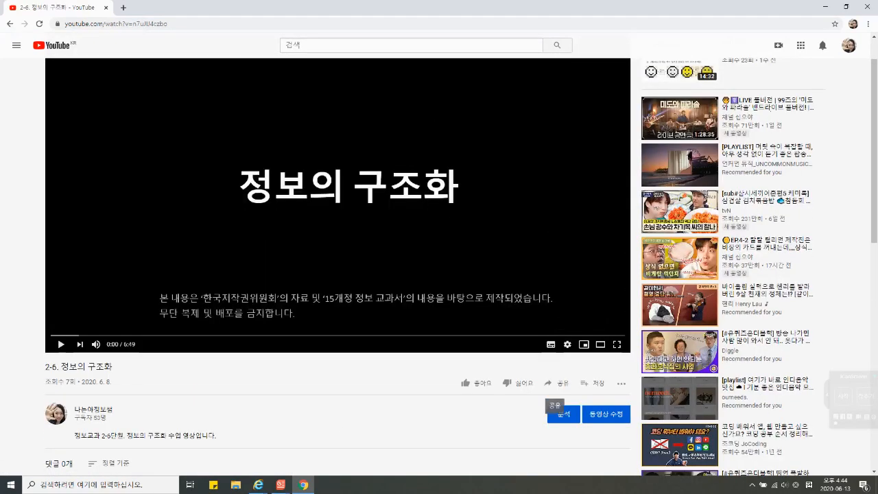
Step: Copy the short share (공유) link of the 정보의 구조화 video and close the sharing options
click(557, 382)
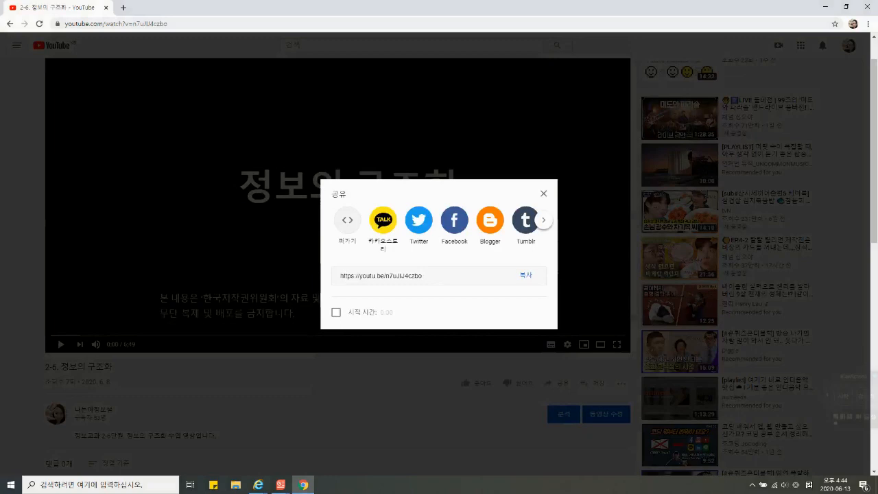
click(543, 193)
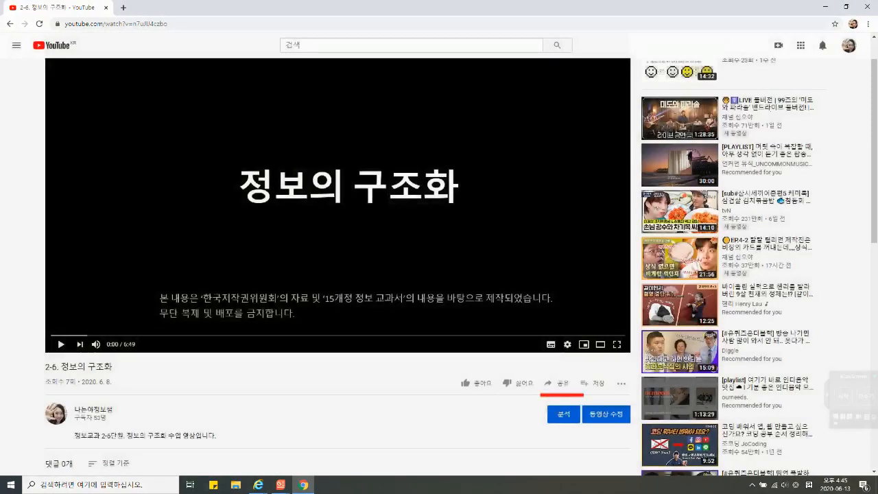
click(557, 382)
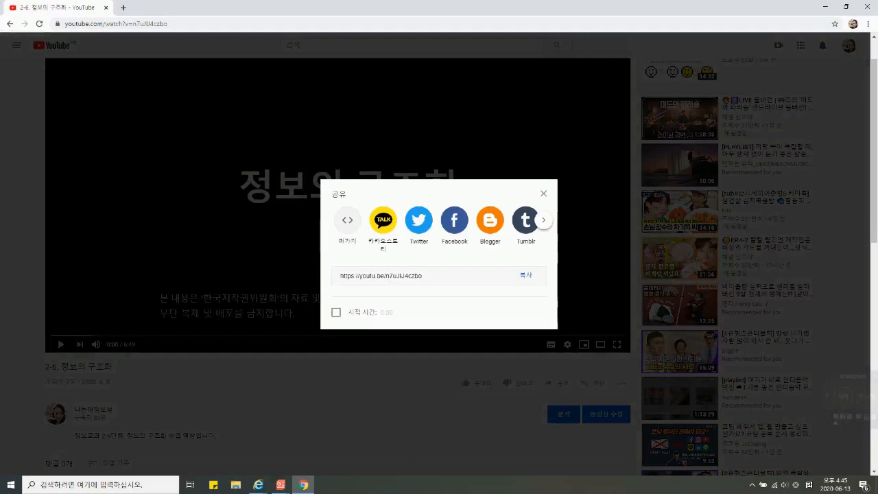
click(526, 275)
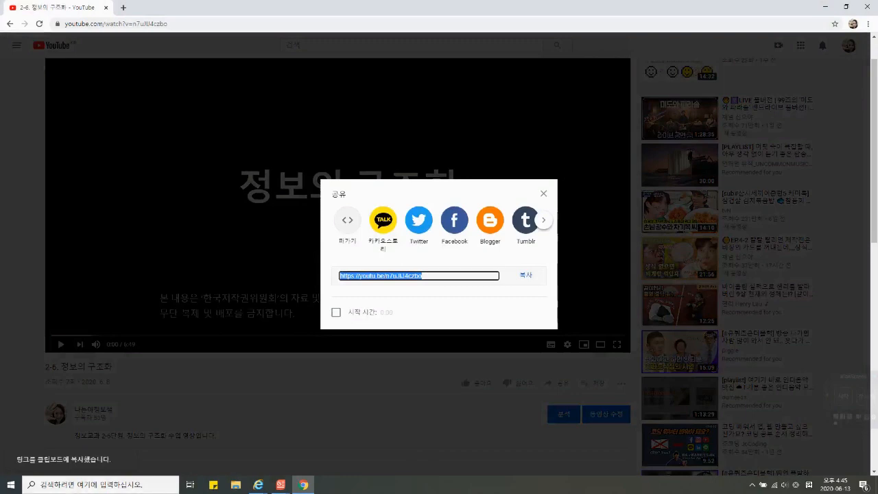
key(Escape)
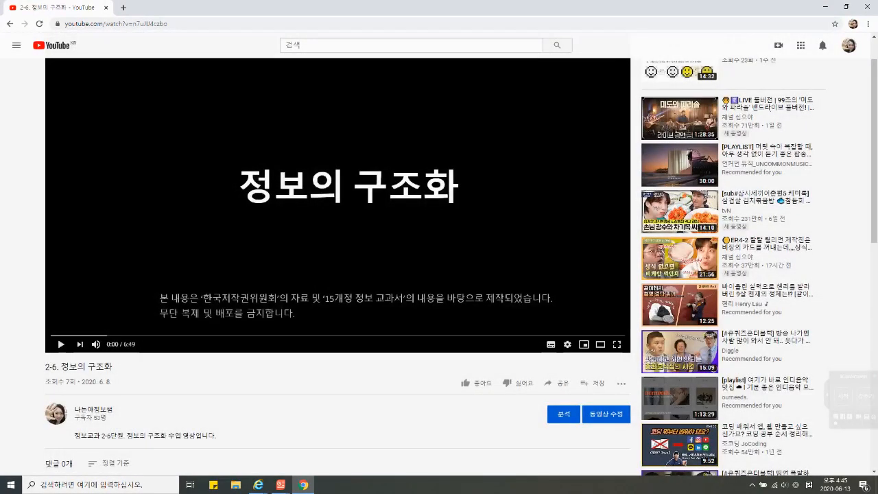
key(ctrl+l)
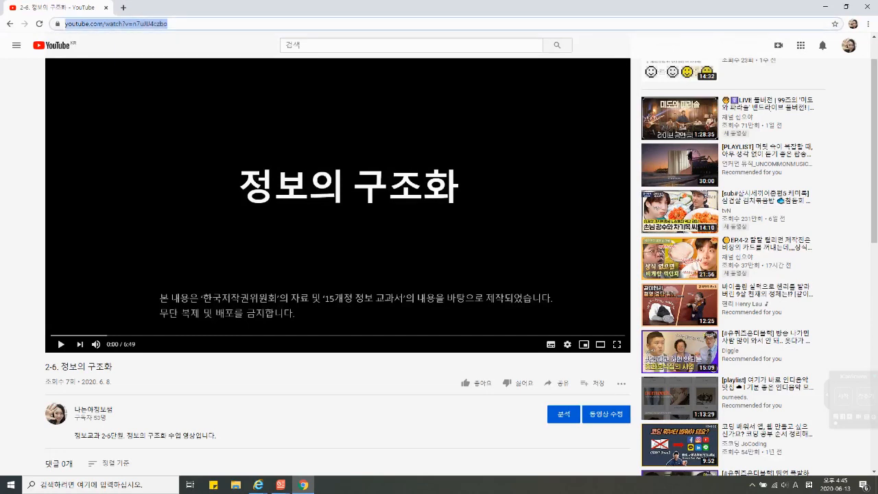
right_click(161, 24)
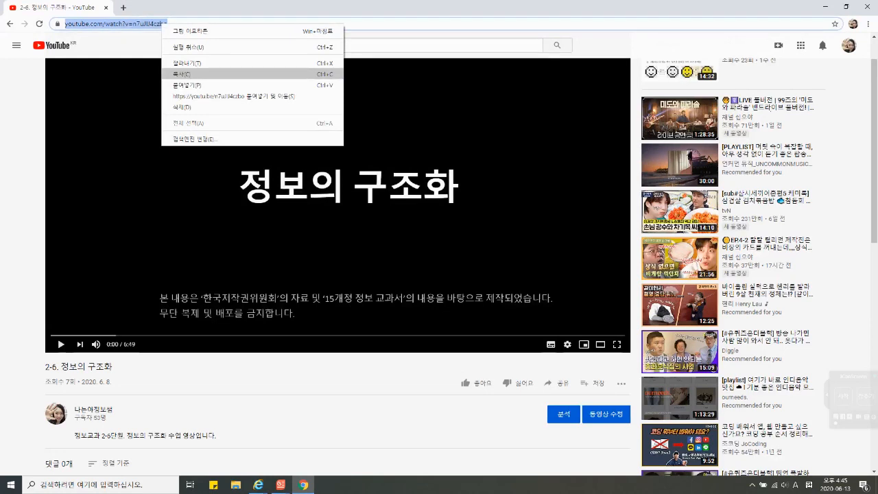
click(280, 485)
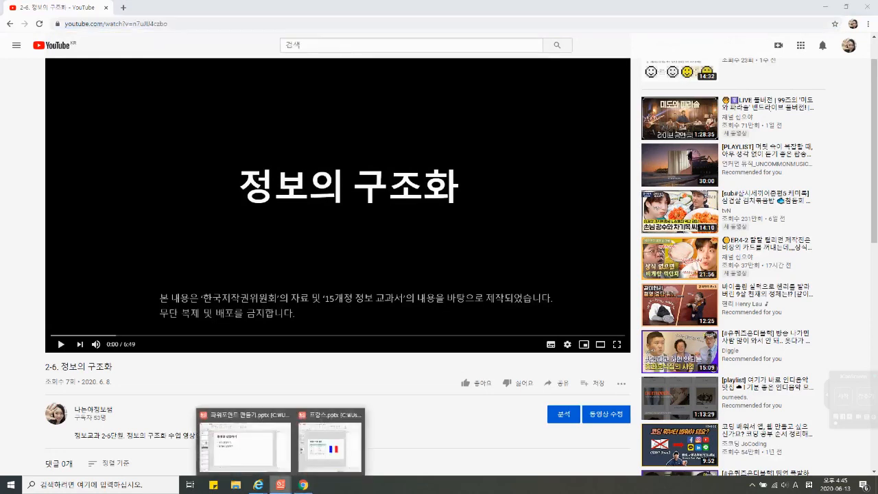
click(251, 446)
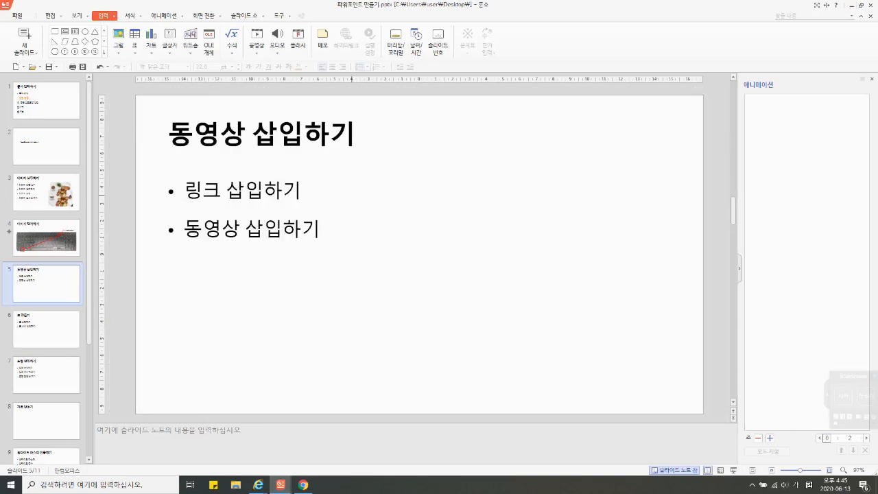
click(297, 188)
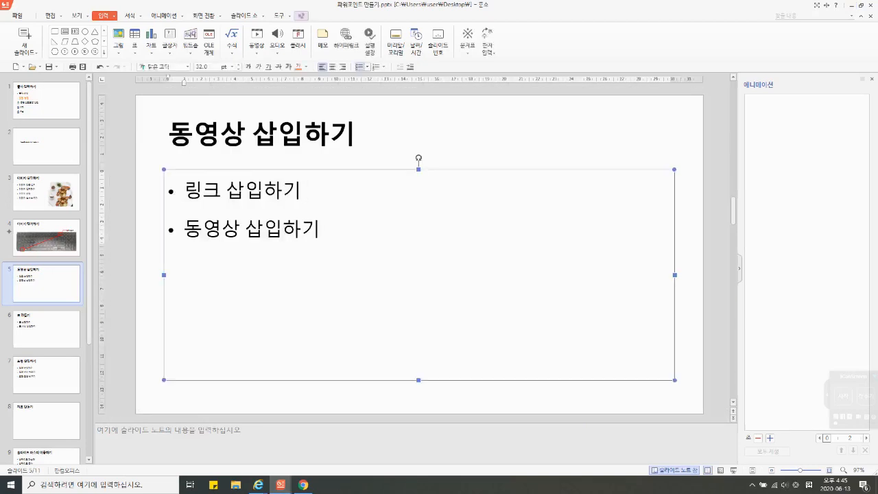
right_click(335, 192)
click(359, 216)
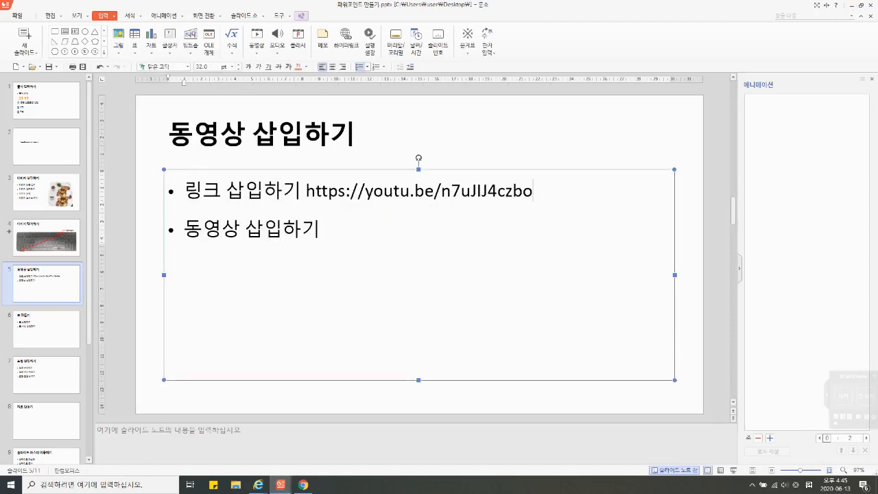
key(Return)
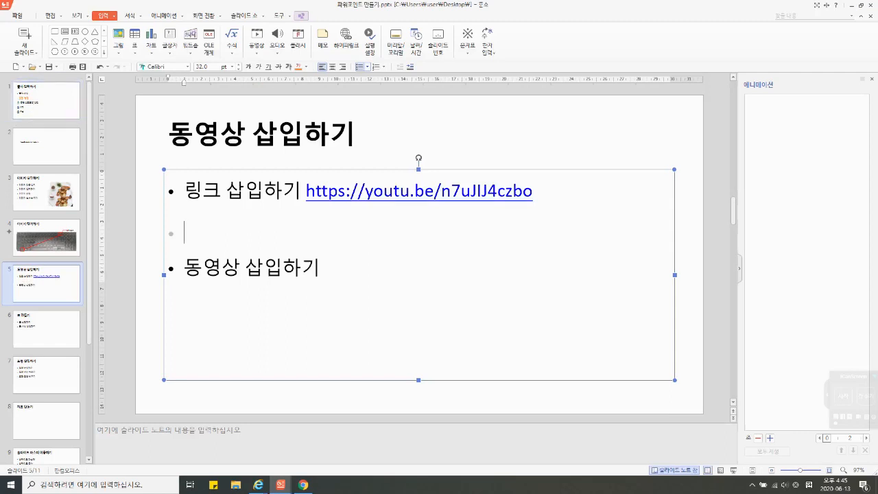
Step: Try to change the font colour of the YouTube link text to yellow
drag(534, 191, 306, 192)
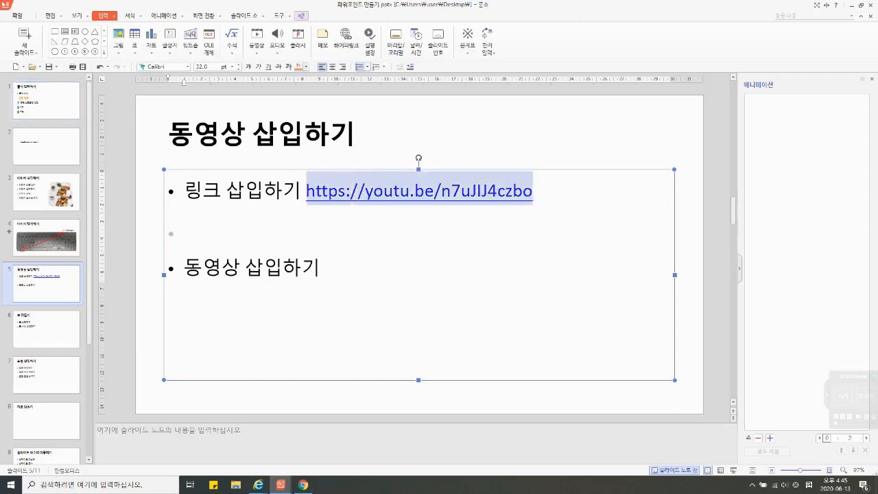
click(306, 68)
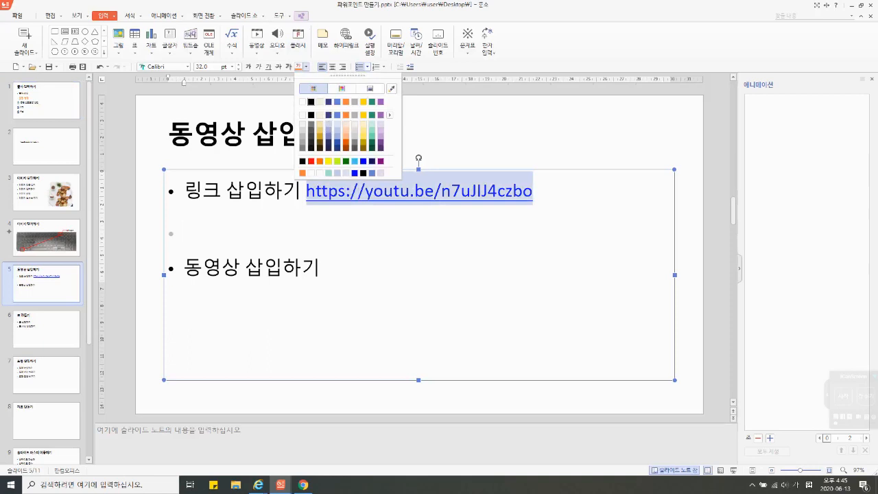
click(363, 115)
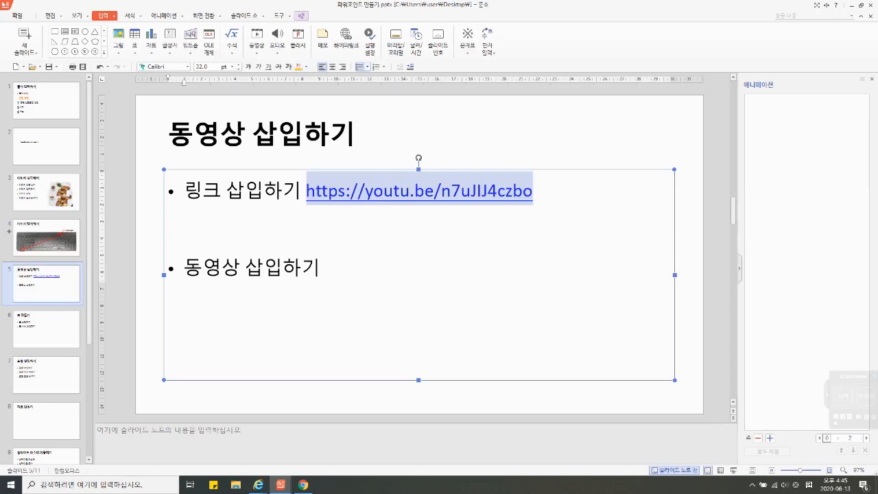
click(364, 398)
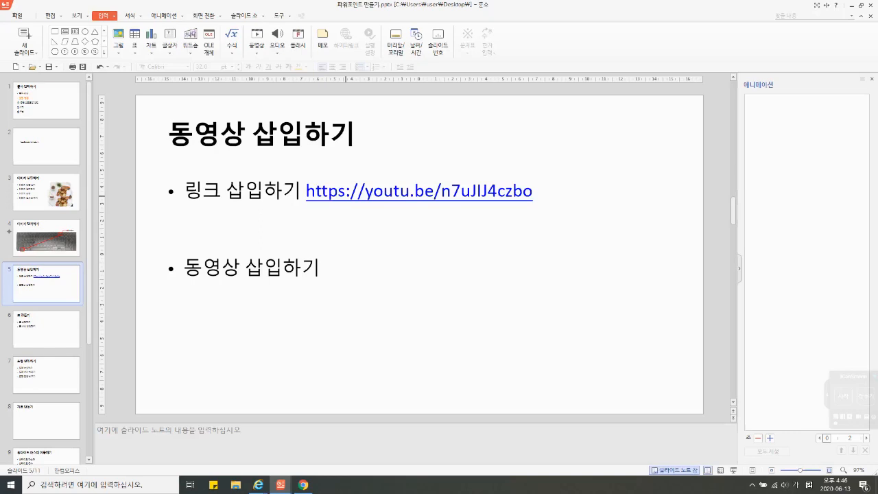
Step: Test the YouTube link in a slide show from slide 5, allowing it once, and return to the 한쇼 editing window
key(shift+F5)
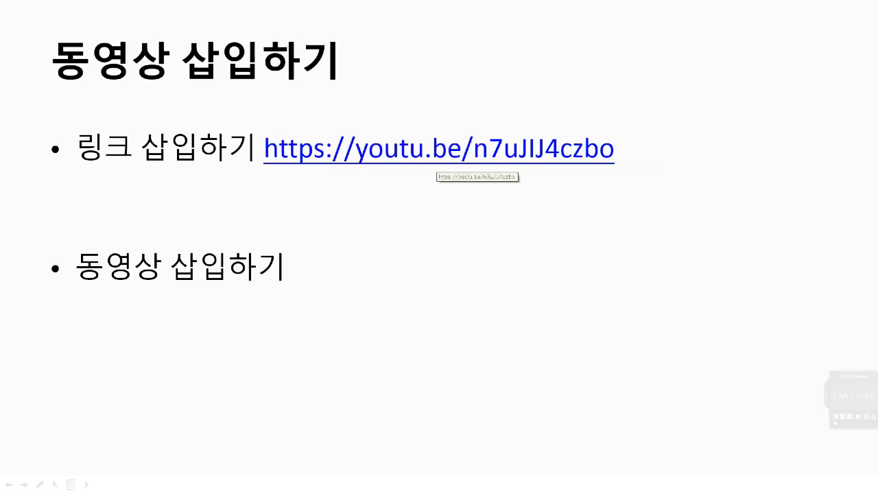
click(439, 154)
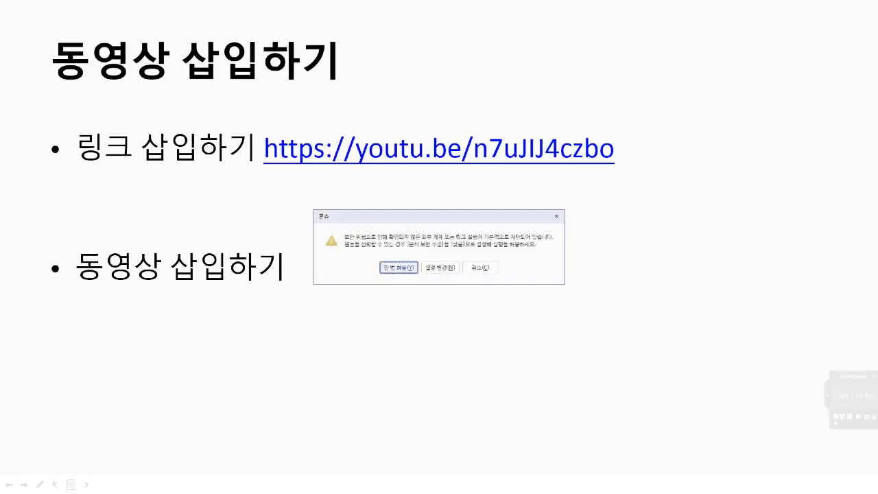
click(398, 267)
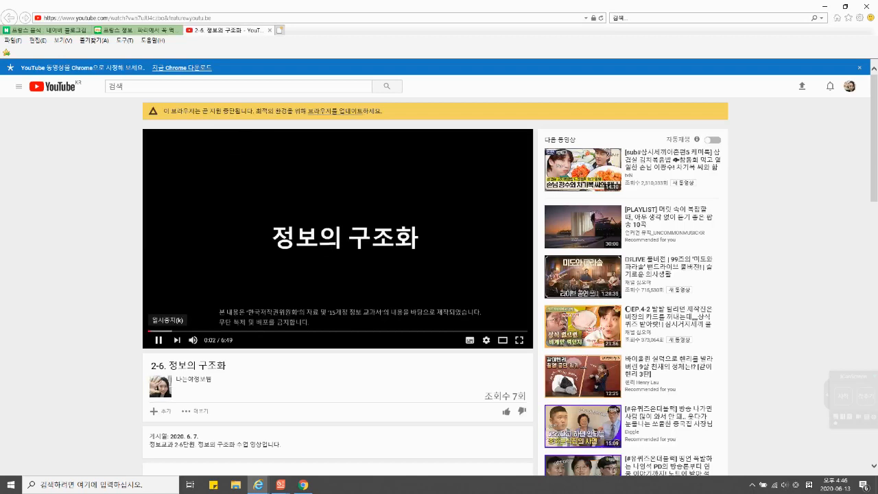
mouse_move(280, 485)
click(278, 439)
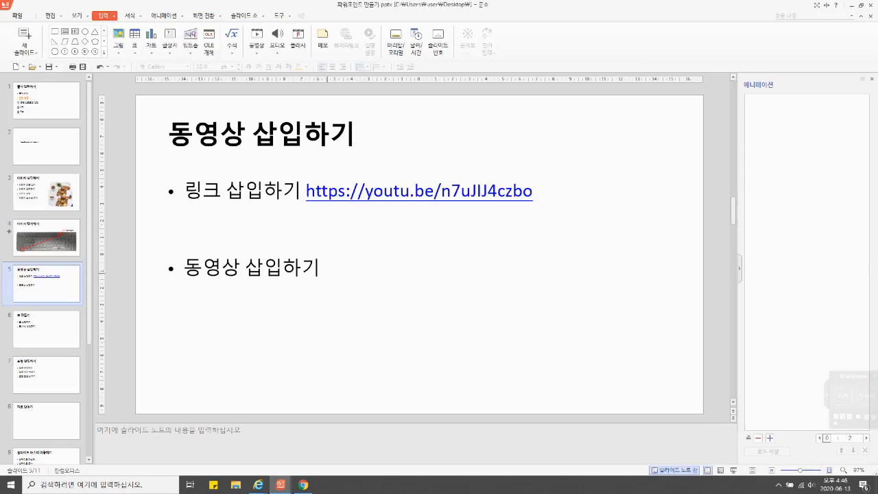
Step: Start inserting a video file on slide 5 and select 0_20200613162847.mp4 in the 캡처 folder under 동영상
click(327, 273)
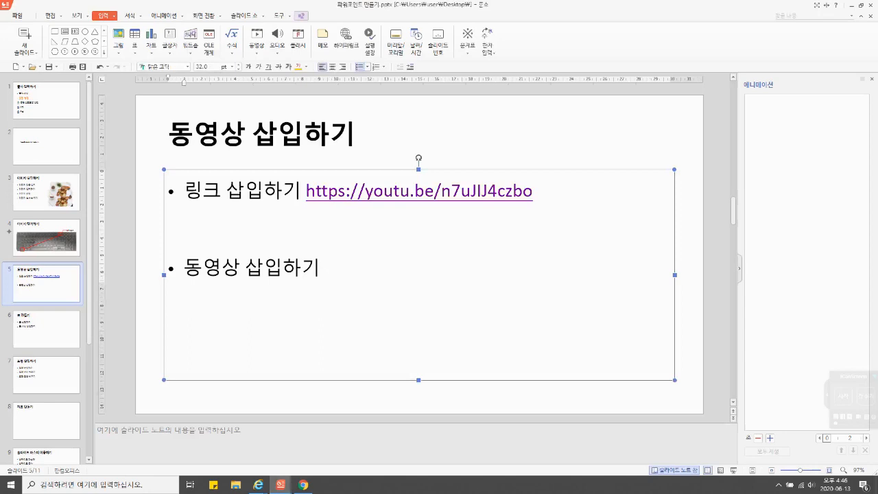
click(495, 151)
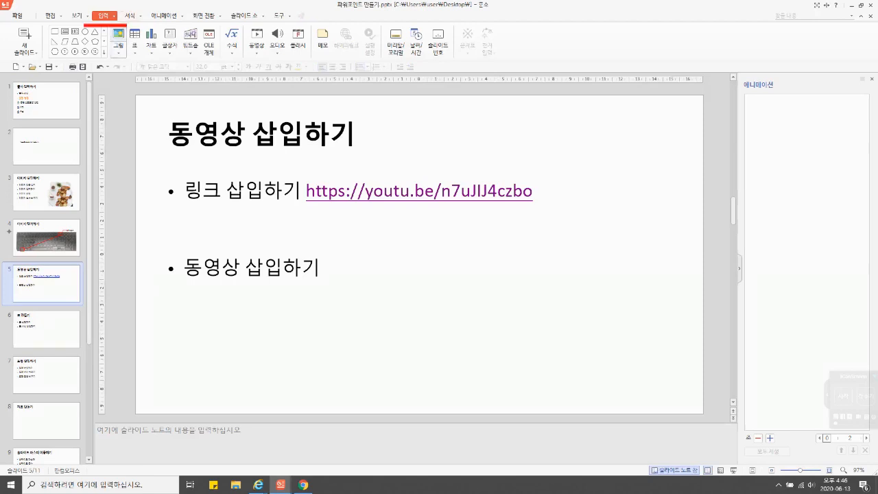
click(256, 52)
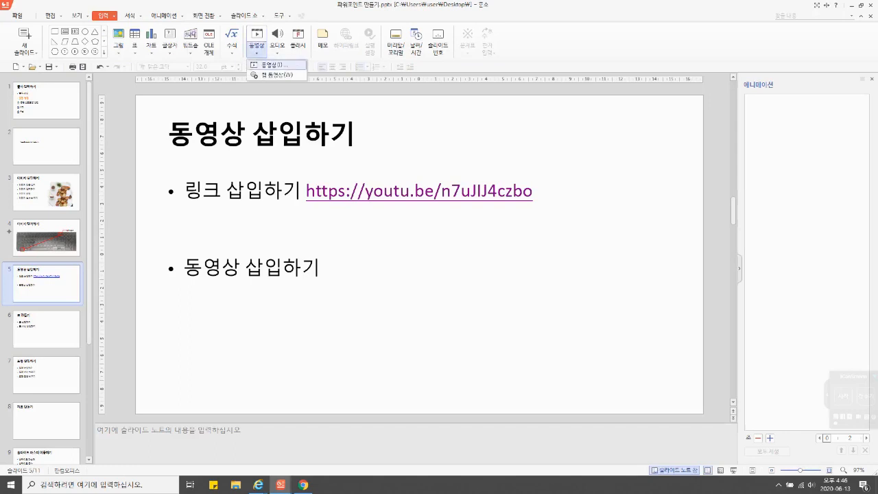
click(275, 65)
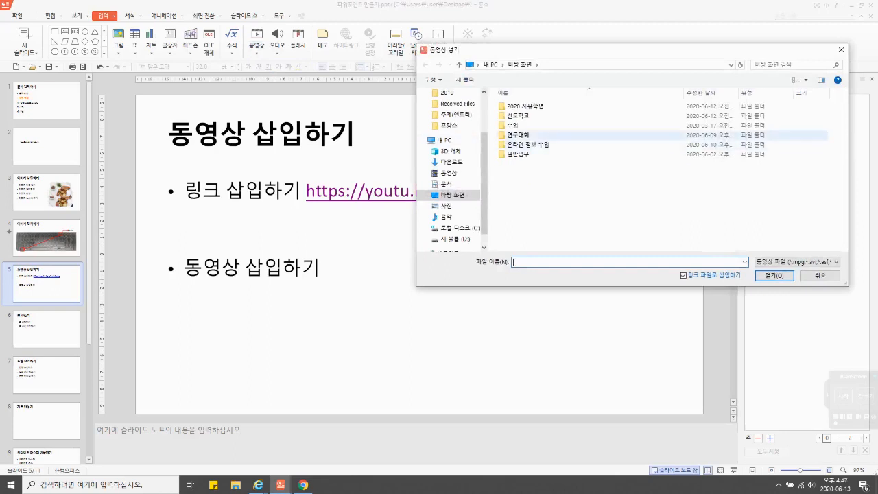
double_click(513, 125)
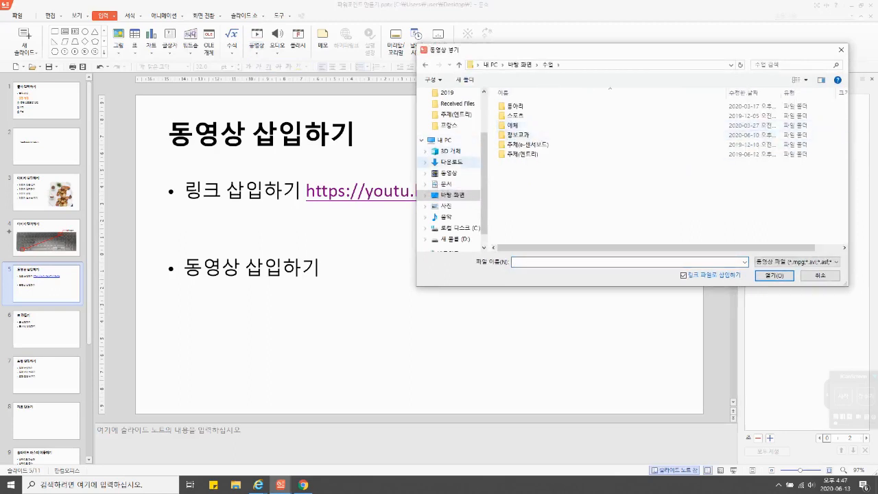
click(448, 173)
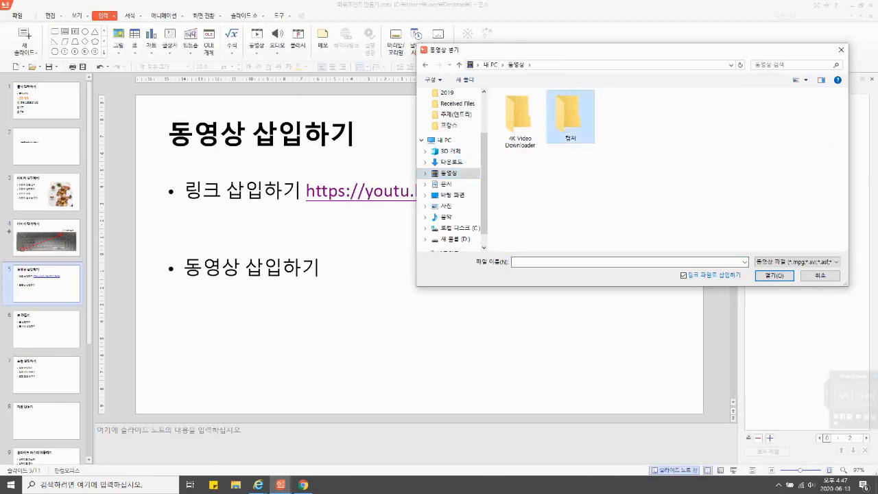
double_click(568, 115)
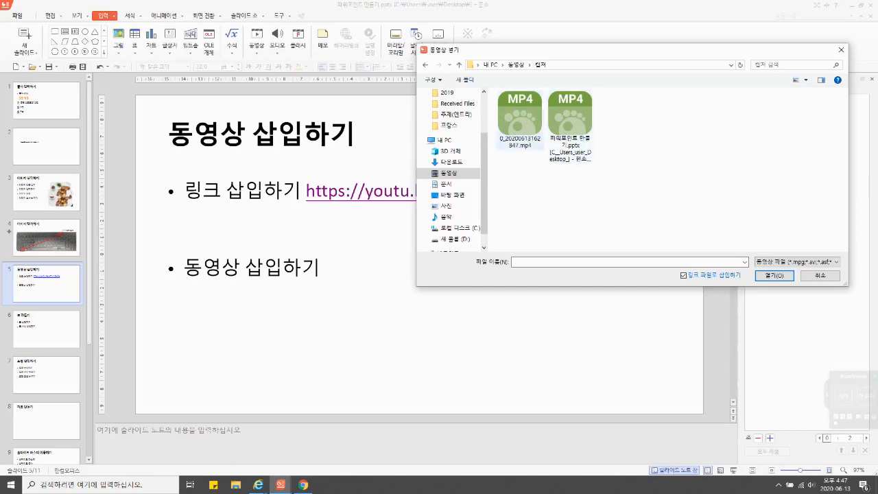
click(520, 120)
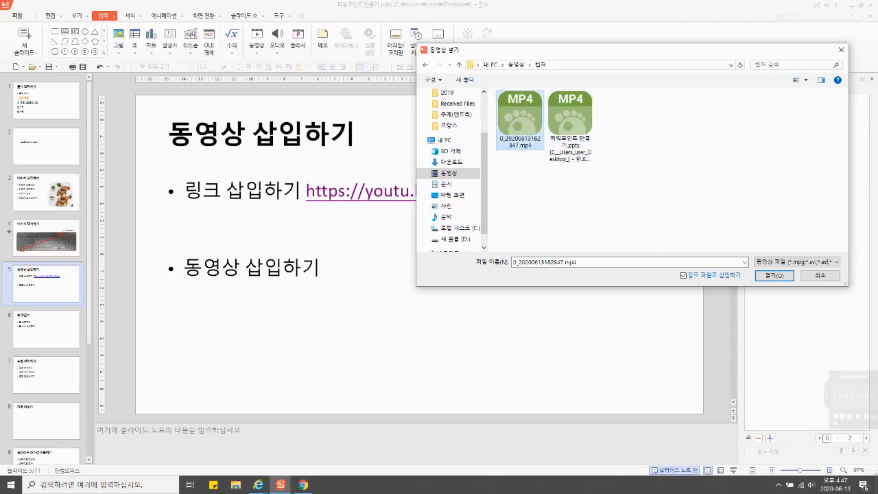
Step: Circle and underline the 링크 파일로 삽입하기 option with the iCanScreen pen and clear the markings
drag(563, 50, 327, 79)
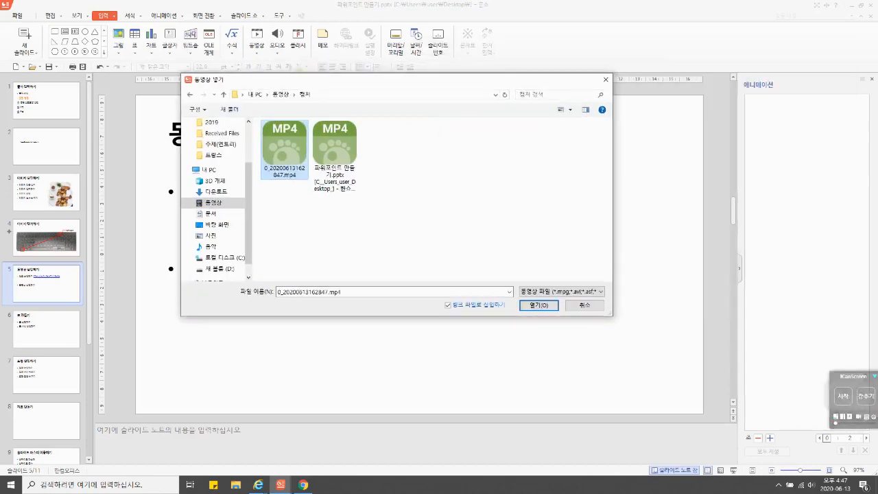
click(843, 395)
mouse_move(508, 312)
mouse_down()
mouse_move(454, 312)
mouse_move(480, 276)
mouse_move(511, 301)
mouse_move(500, 316)
mouse_move(431, 310)
mouse_move(455, 311)
mouse_up()
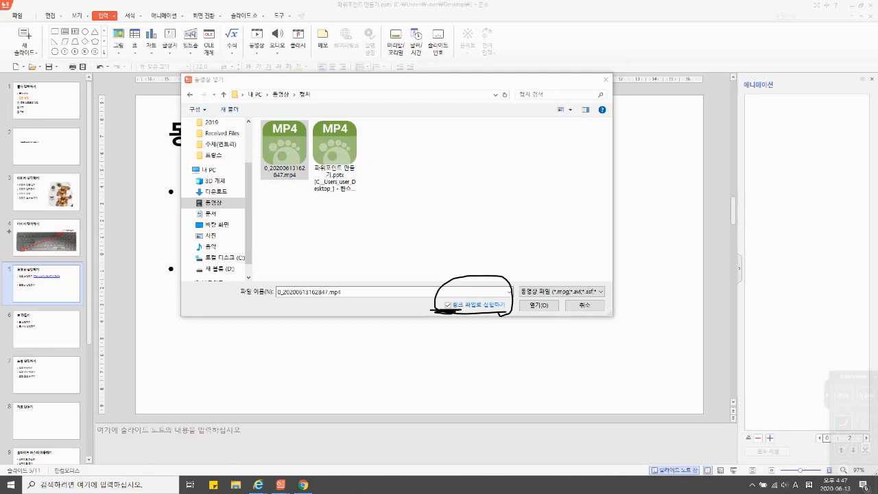
mouse_move(456, 312)
mouse_down()
mouse_move(509, 312)
mouse_move(455, 312)
mouse_move(506, 311)
mouse_move(489, 313)
mouse_up()
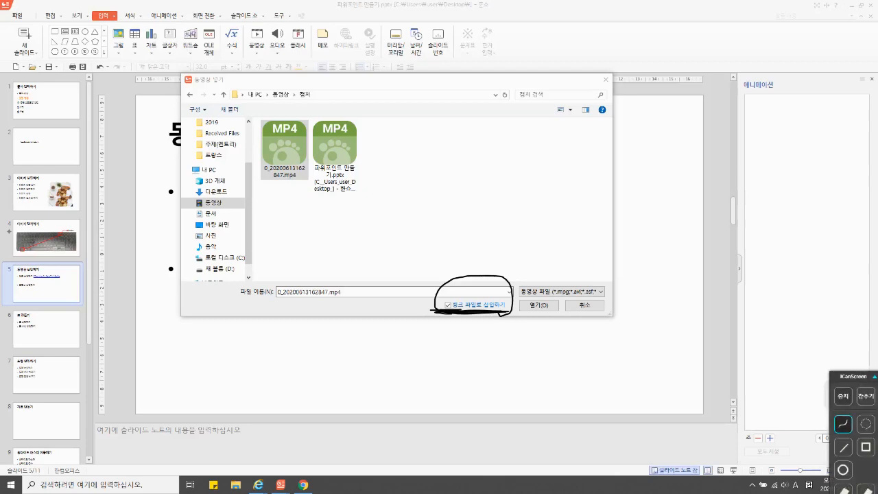
click(843, 397)
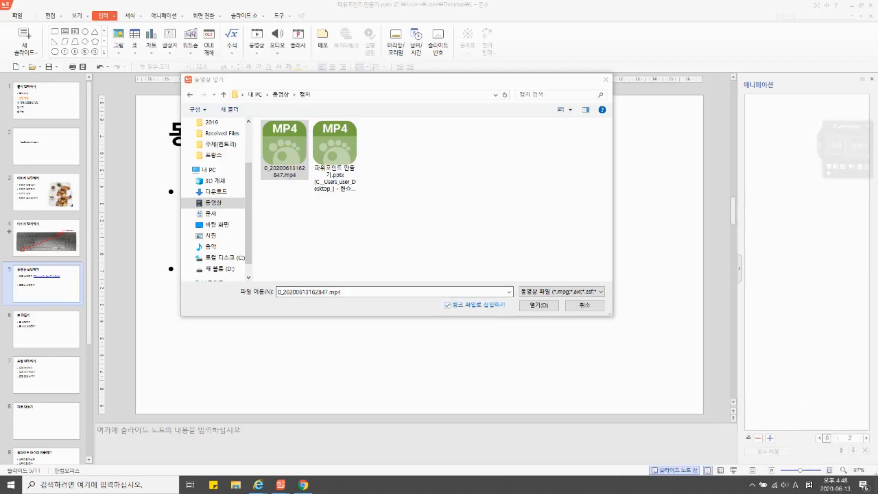
Step: Turn off 링크 파일로 삽입하기 and insert the video into slide 5
click(447, 305)
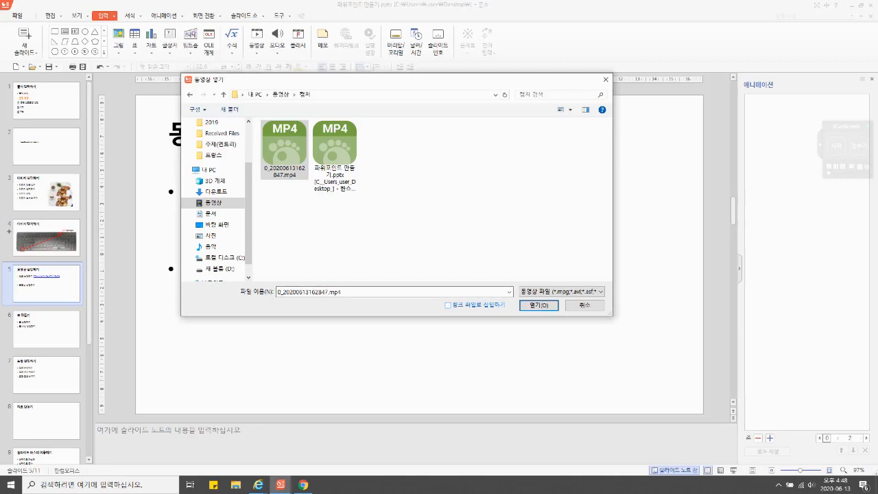
click(539, 306)
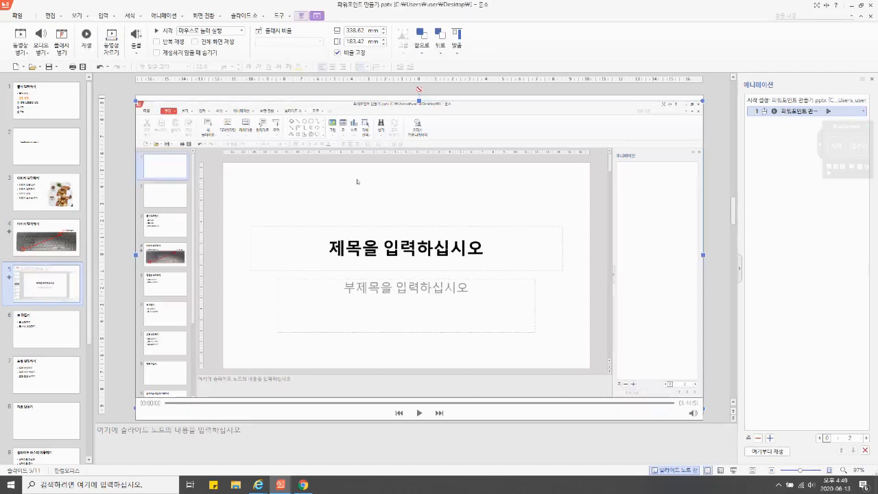
Step: Shrink the video to about 167 × 90 mm, place it beside the 동영상 삽입하기 bullet below the link, and mute its sound
drag(702, 101, 414, 257)
drag(274, 330, 508, 302)
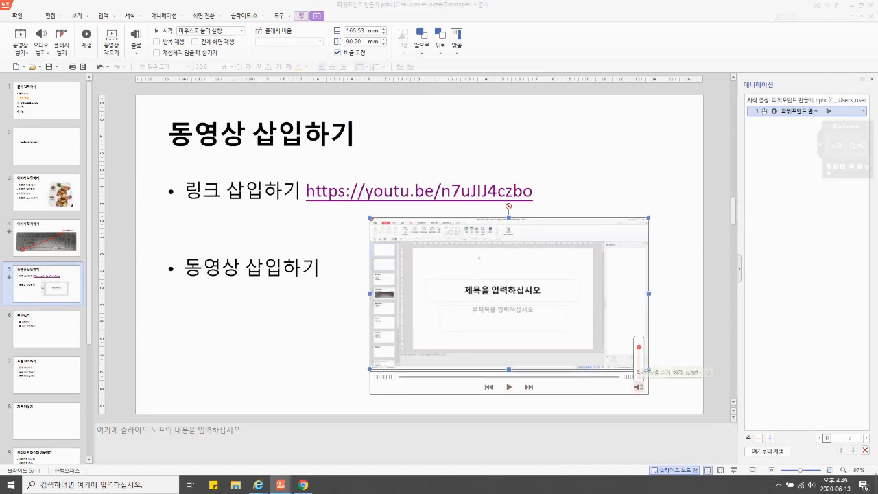
click(638, 387)
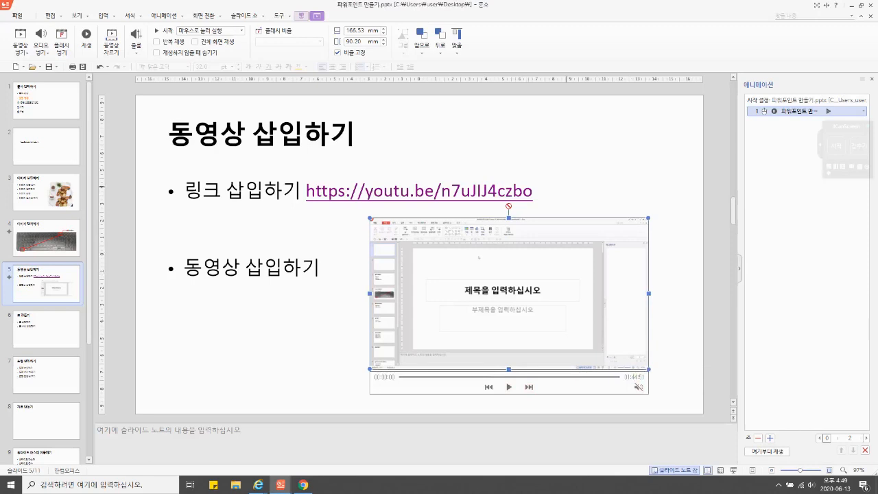
click(566, 186)
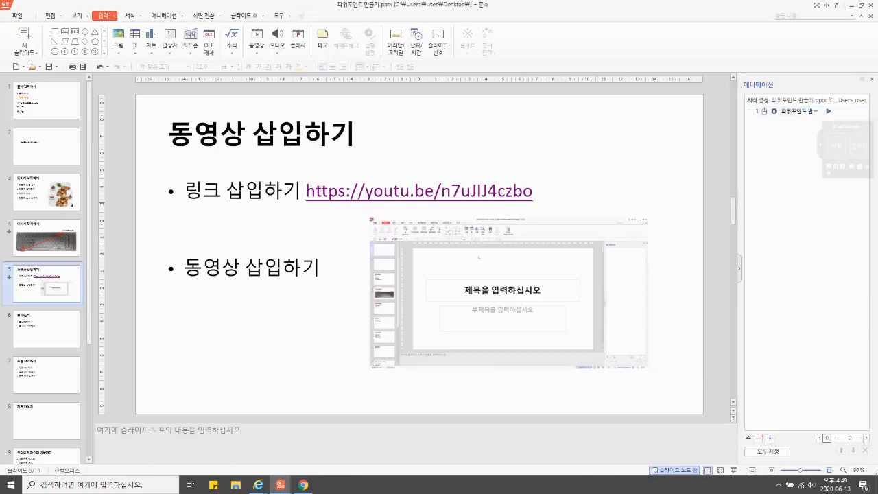
Step: Run the slide show from slide 5 and play the inserted video
key(shift+F5)
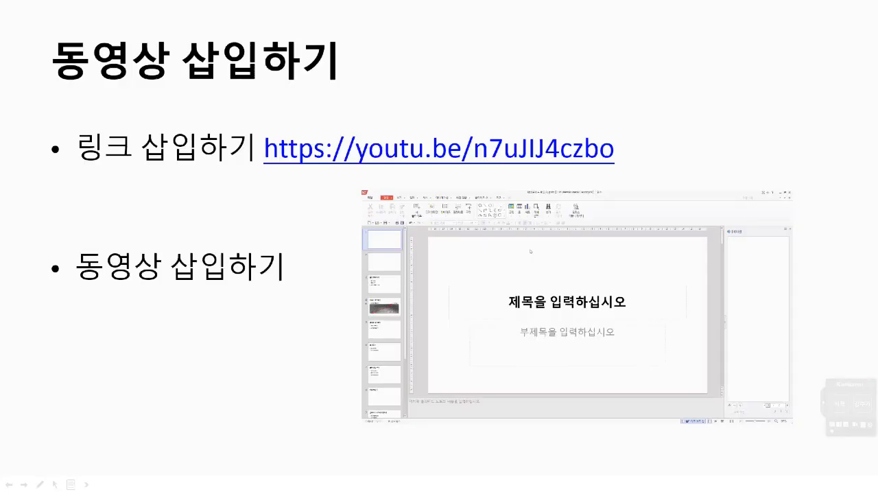
mouse_move(767, 403)
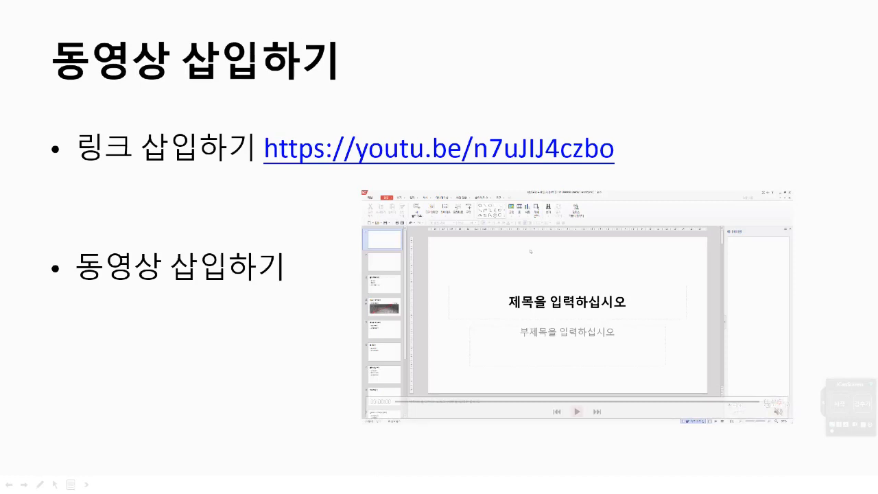
click(577, 412)
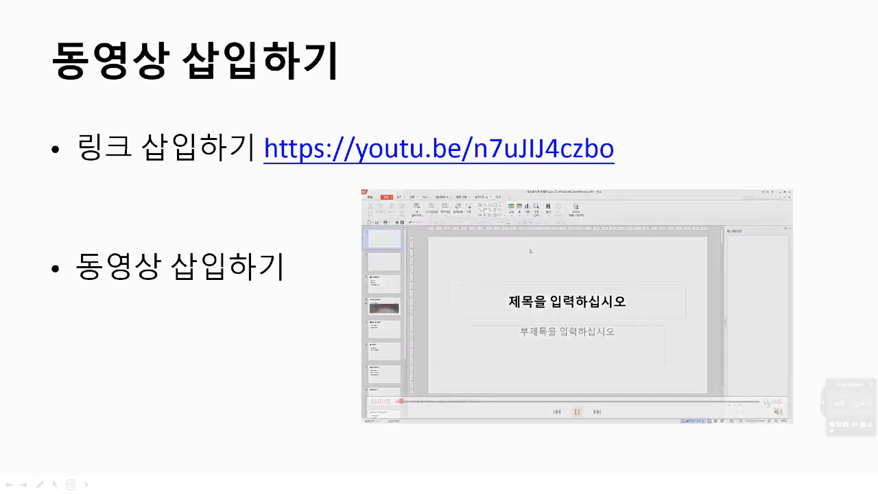
Step: Pause the playing video and exit the slide show
click(577, 411)
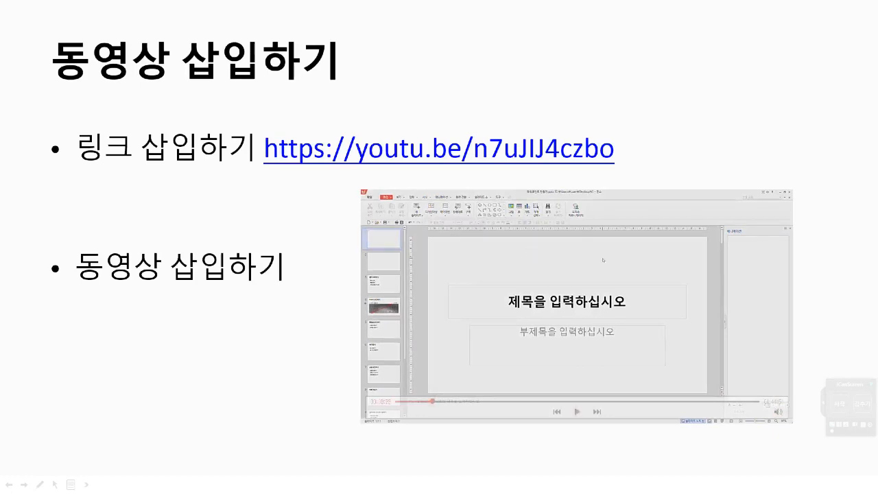
key(Escape)
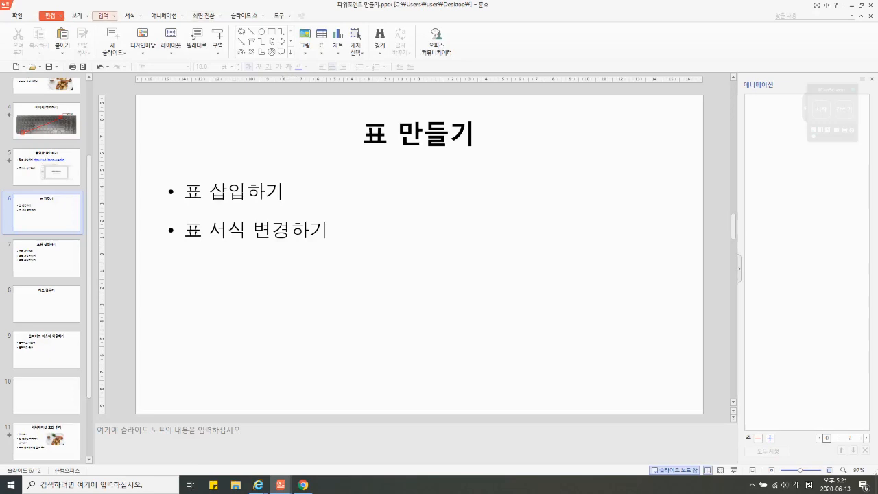
Step: Insert a table of three rows and three columns on slide 6 and place it below the 표 서식 변경하기 bullet
click(103, 15)
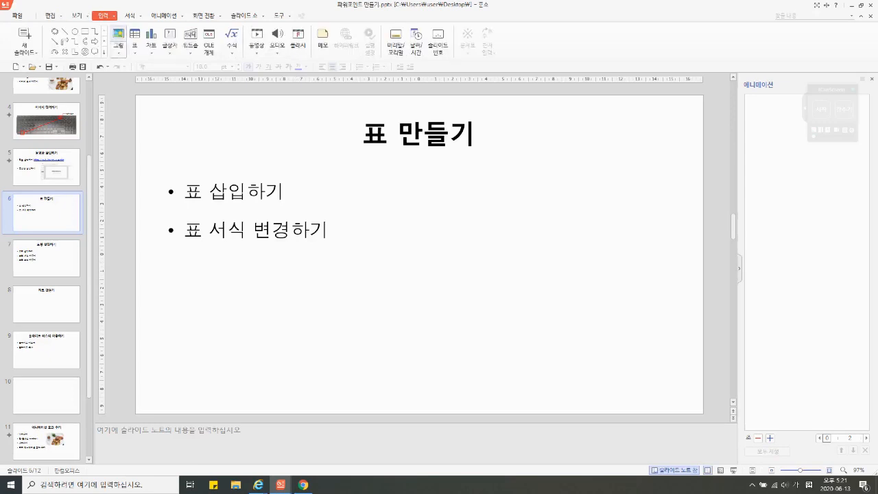
click(135, 49)
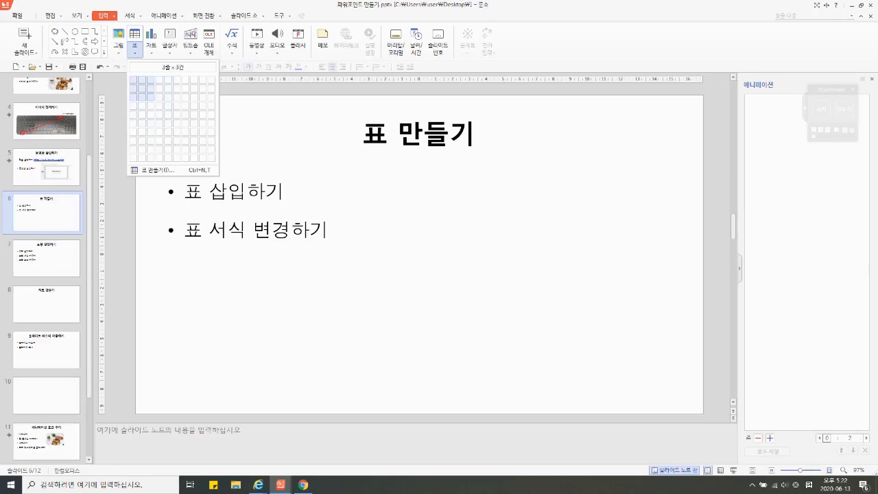
click(151, 97)
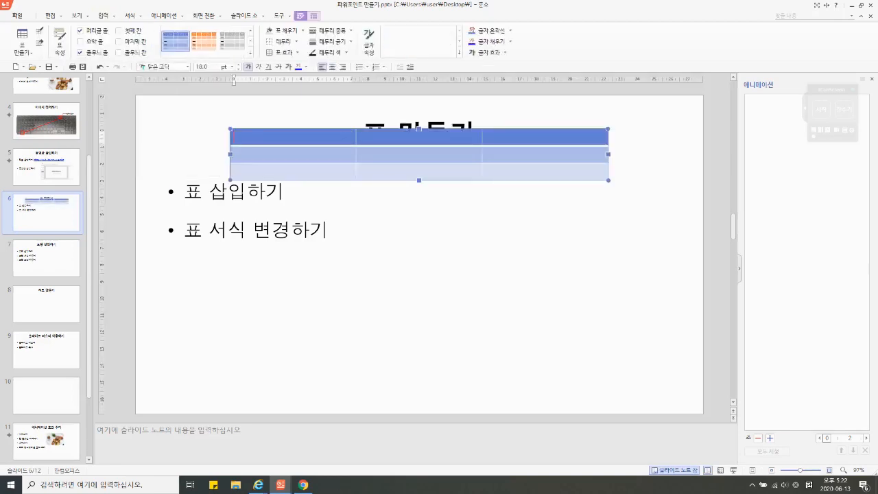
drag(371, 129, 420, 269)
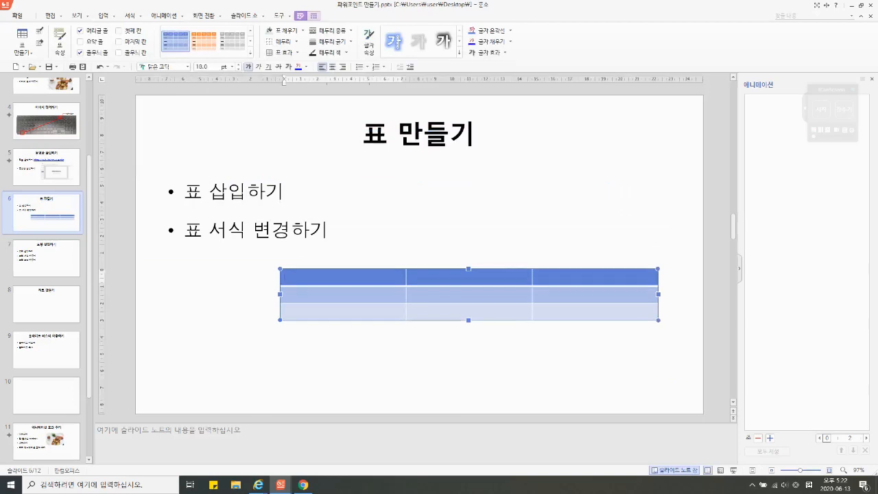
Step: Fill the table's header row with 학번, 이름 and 전화번호
text(학번)
key(Tab)
text(이름)
key(Tab)
text(전)
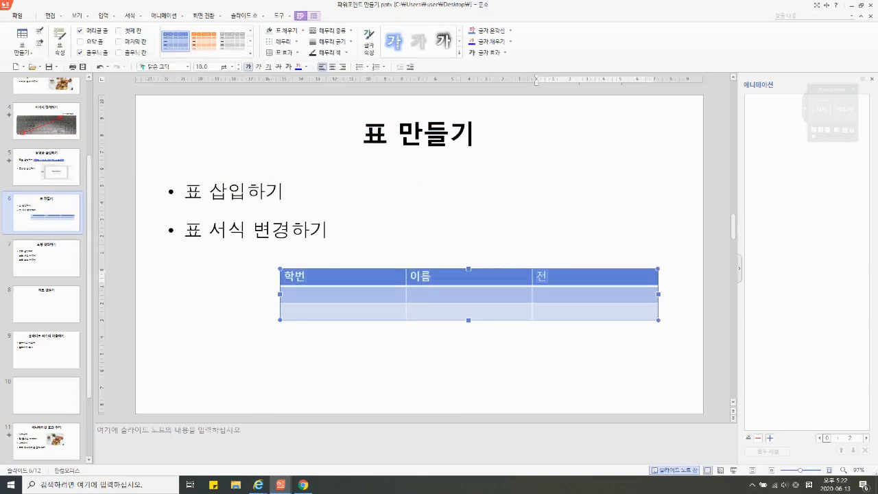
text(화번호)
key(Tab)
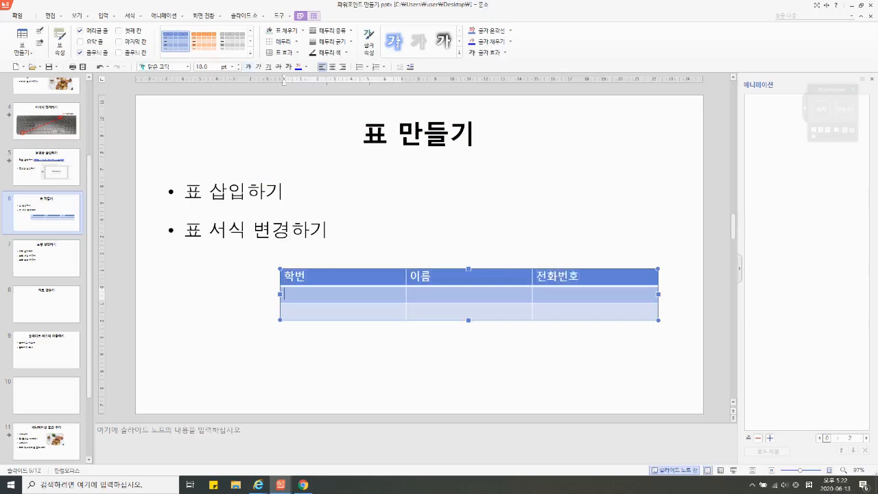
Step: Enter the two sample students' ID numbers in the 학번 column
text(1101)
key(Down)
text(1)
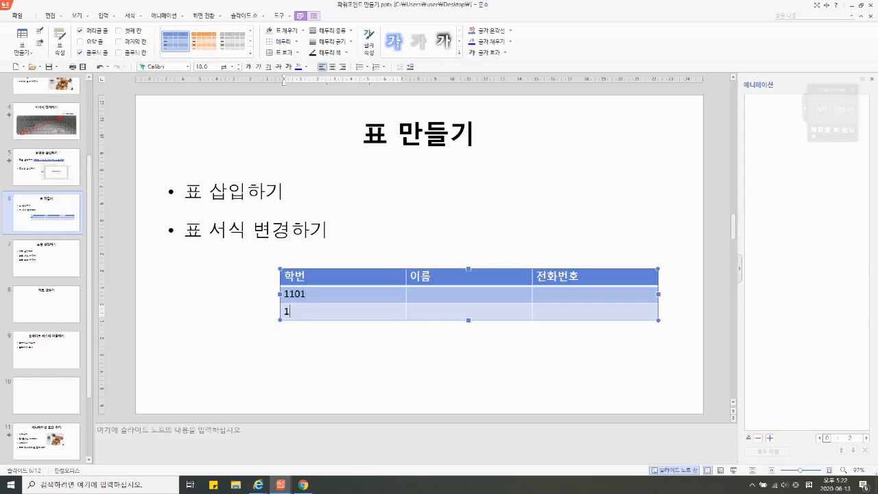
text(505)
key(Tab)
key(Up)
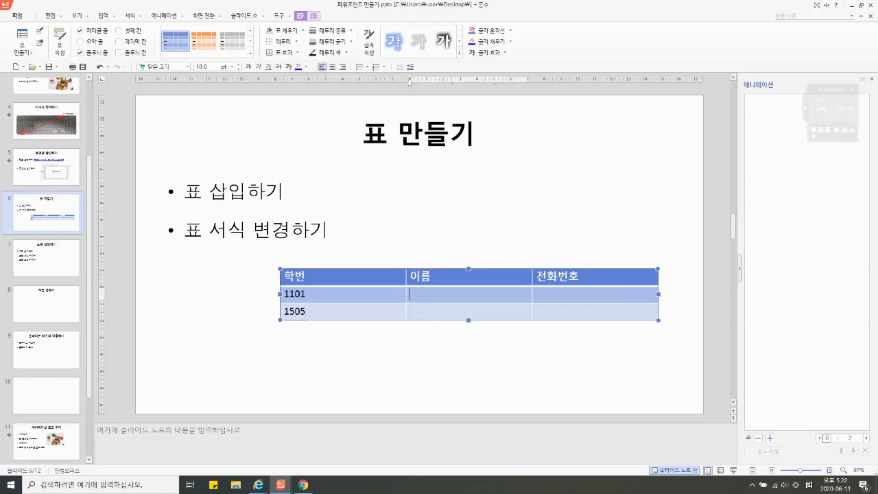
Step: Enter the two students' full names in the 이름 column
text(홍길ㄷㅗㅇ)
key(Down)
text(이순신)
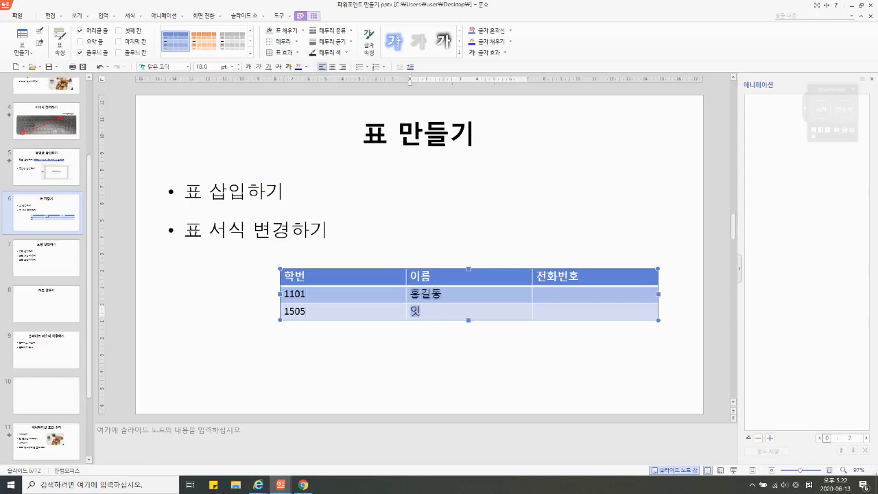
Step: Enter the two students' phone numbers in the 전화번호 column
key(Tab)
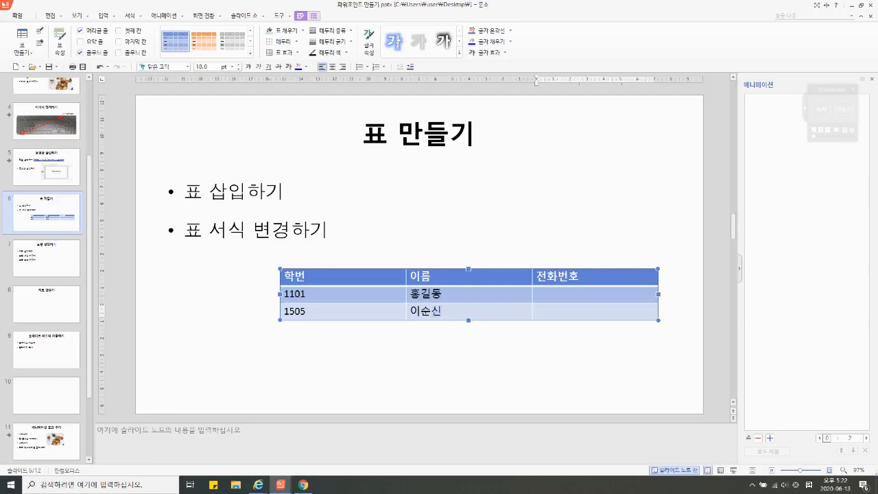
key(Up)
text(010-12)
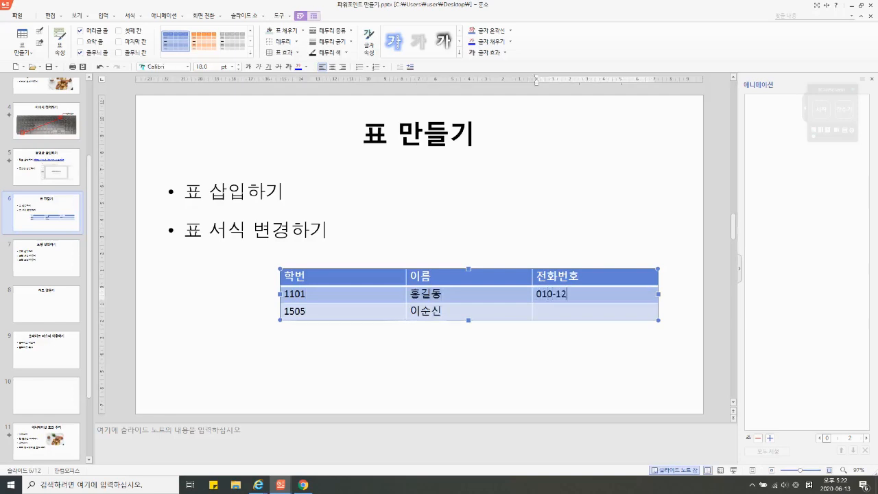
text(34-5678)
key(Down)
text(010-)
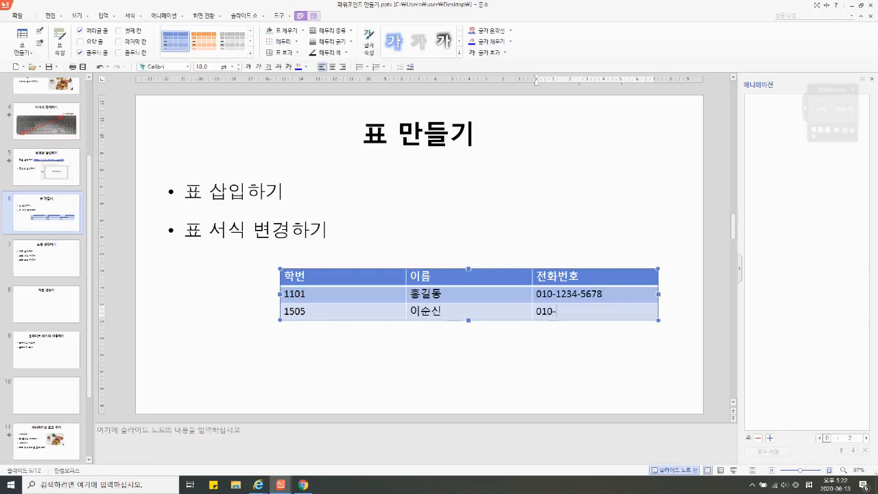
text(5678-1234)
Step: Centre the text of the whole table horizontally and colour it blue
click(409, 268)
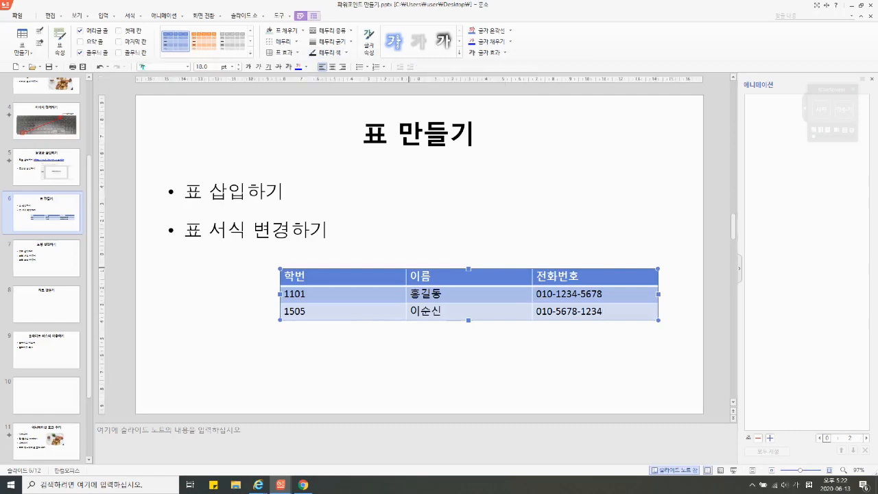
click(332, 66)
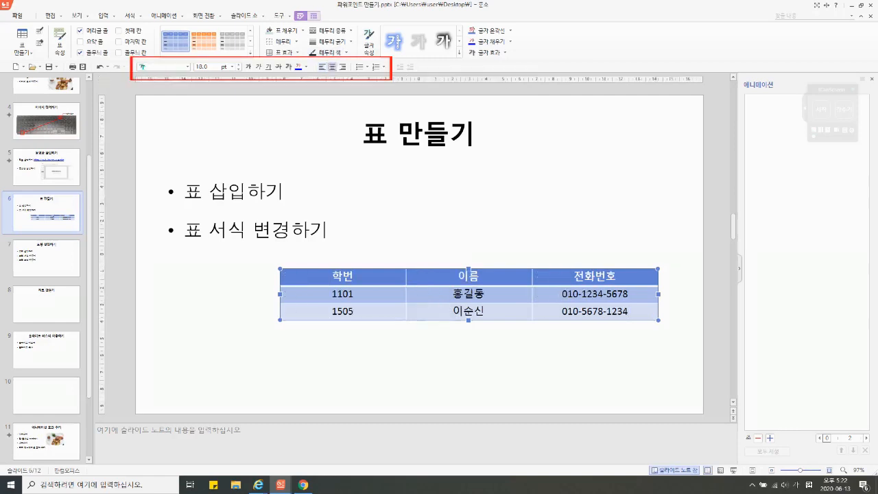
click(297, 67)
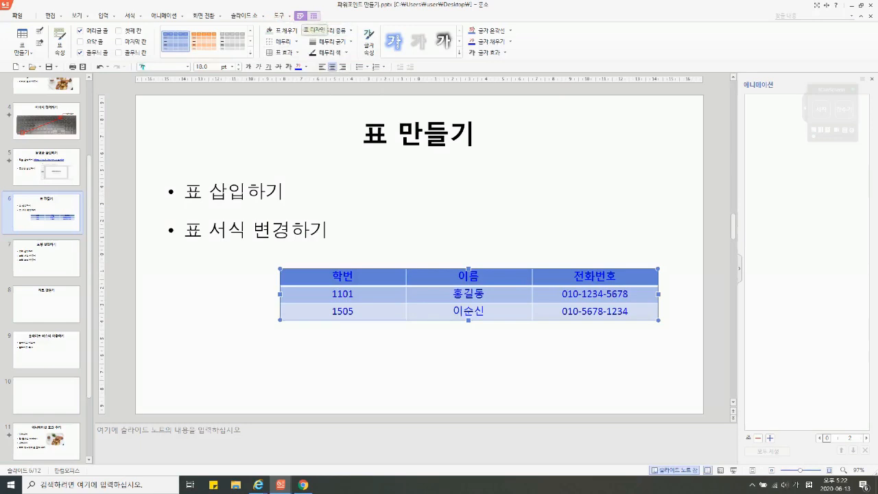
Step: Try a purple 밝게 table style, and replace it with the yellow style in the first 밝게 row
click(251, 52)
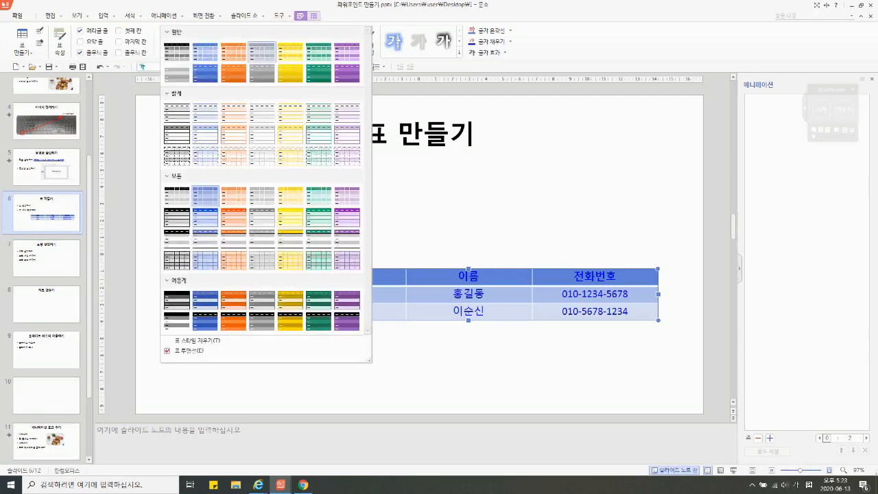
click(347, 134)
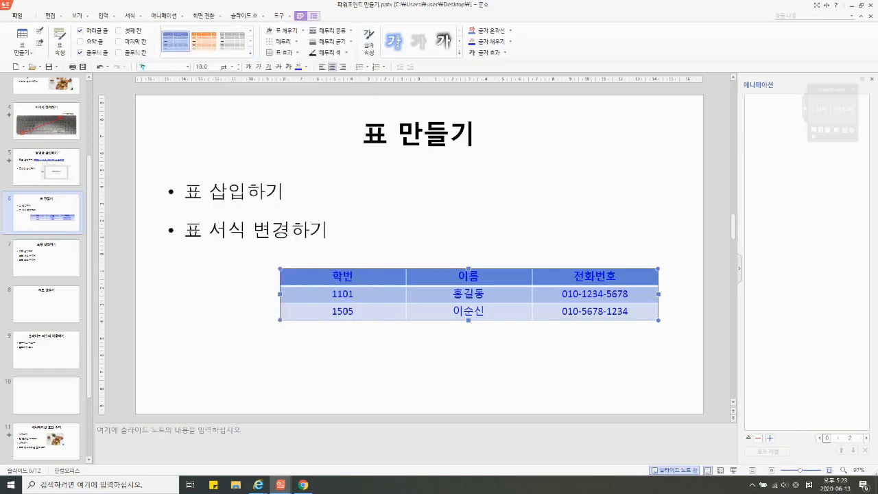
click(251, 52)
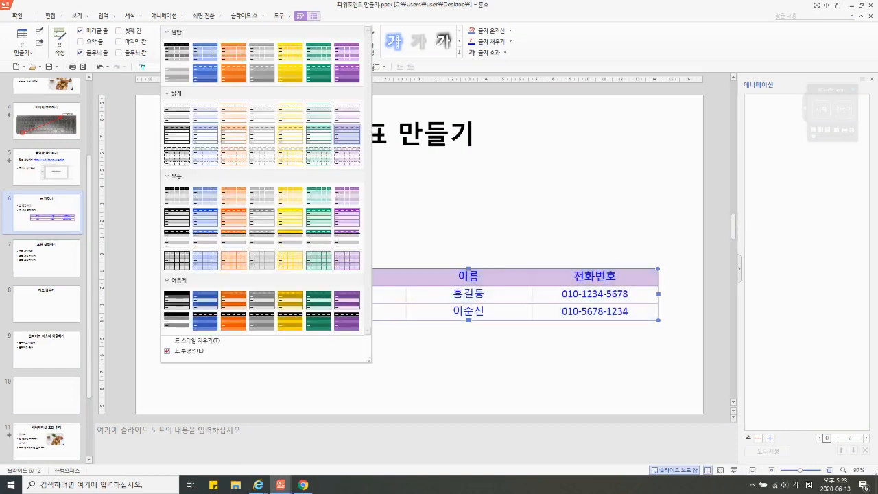
click(290, 112)
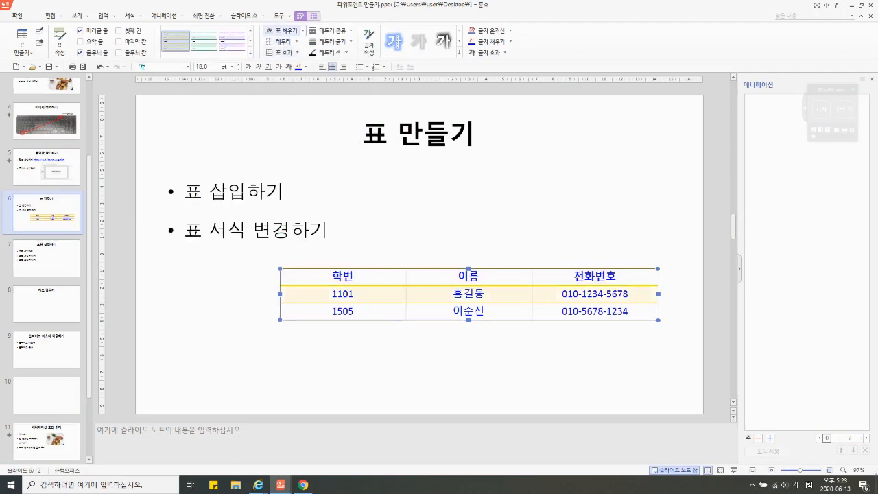
Step: Fill all the table's cells with light green and deselect the table
click(303, 30)
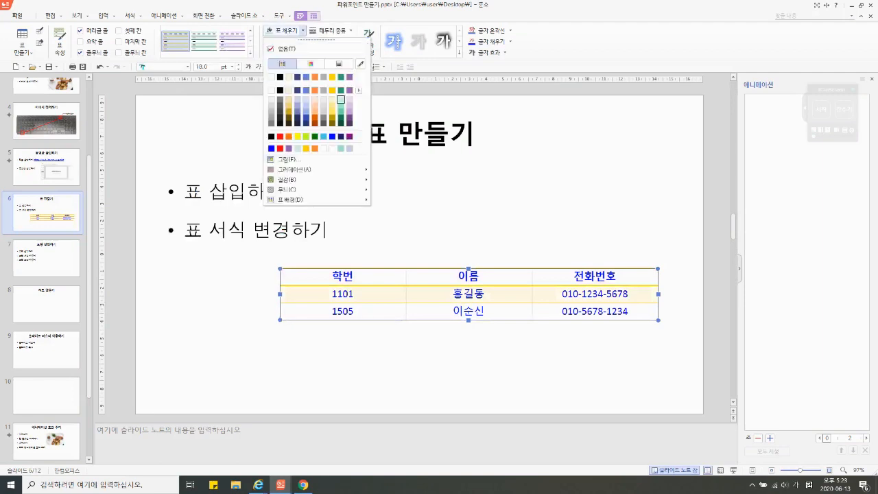
click(341, 100)
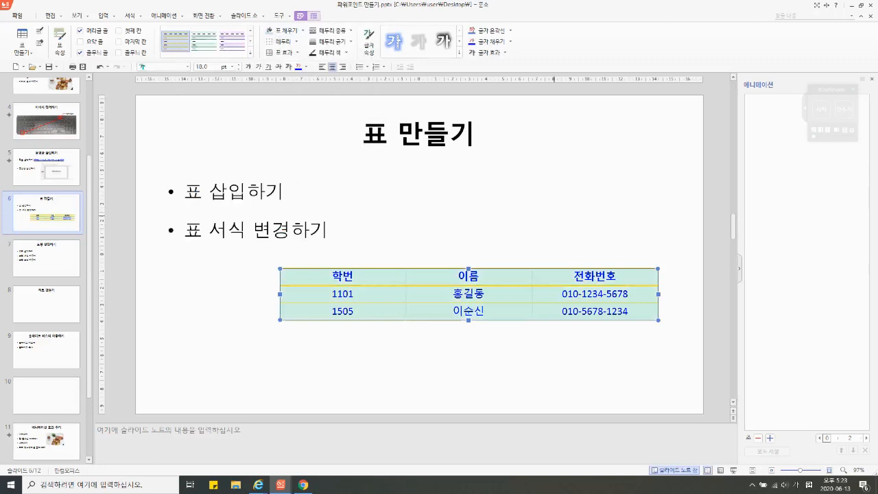
click(380, 374)
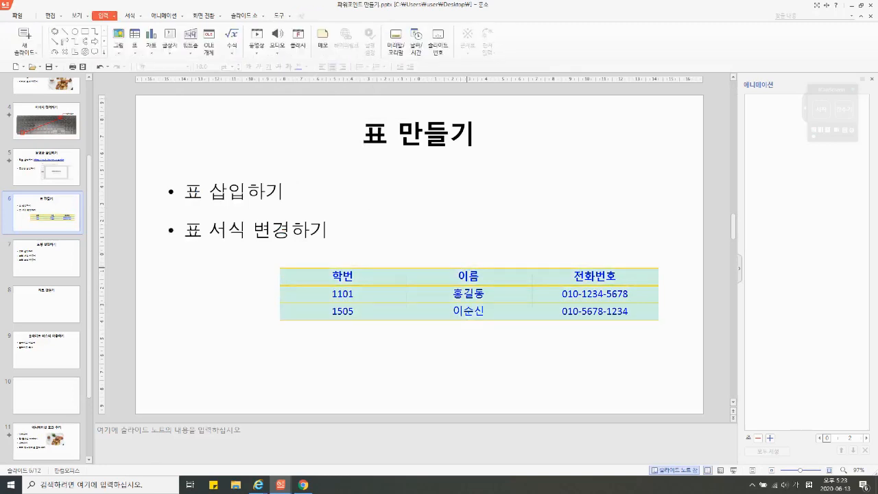
Step: Align the table to the vertical middle of the slide with 중간 맞춤
click(476, 270)
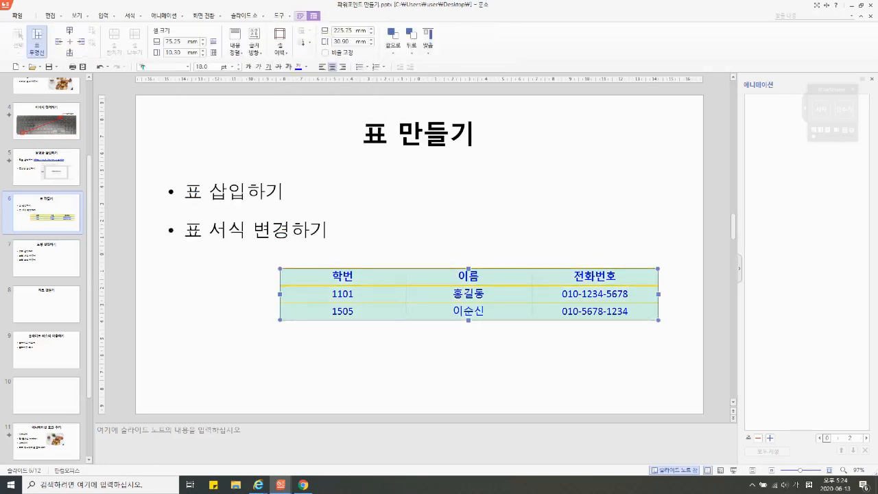
click(235, 46)
click(236, 50)
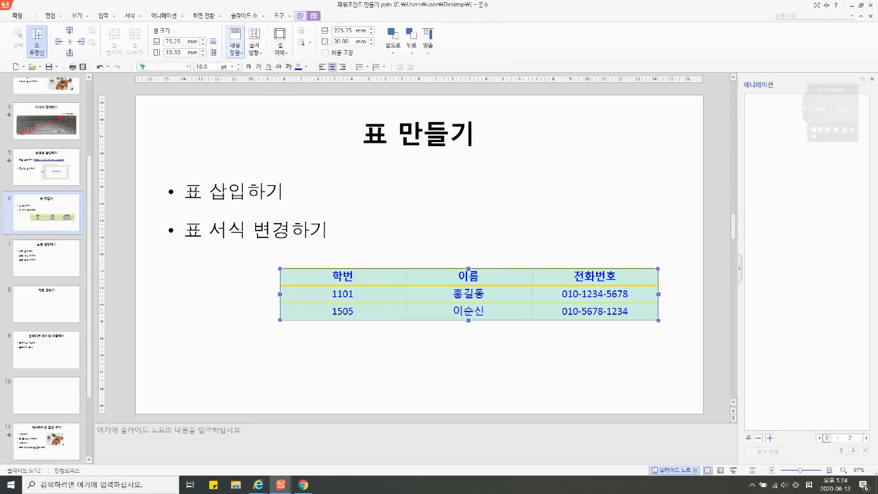
click(428, 41)
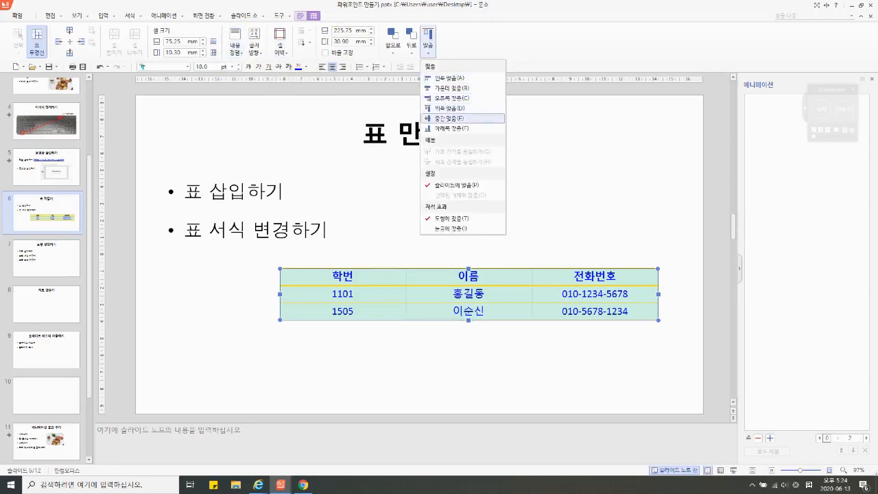
click(455, 118)
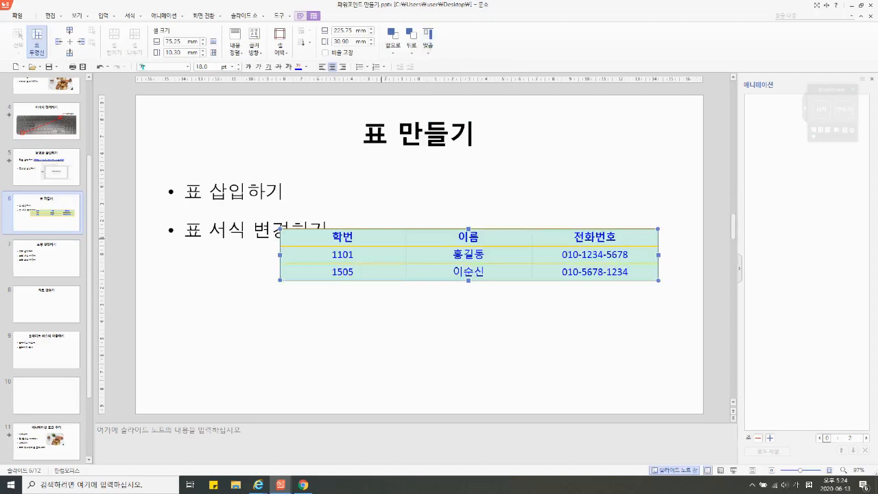
Step: Demonstrate cell selection on the table's header row and on the whole 이름 column
drag(370, 237, 595, 238)
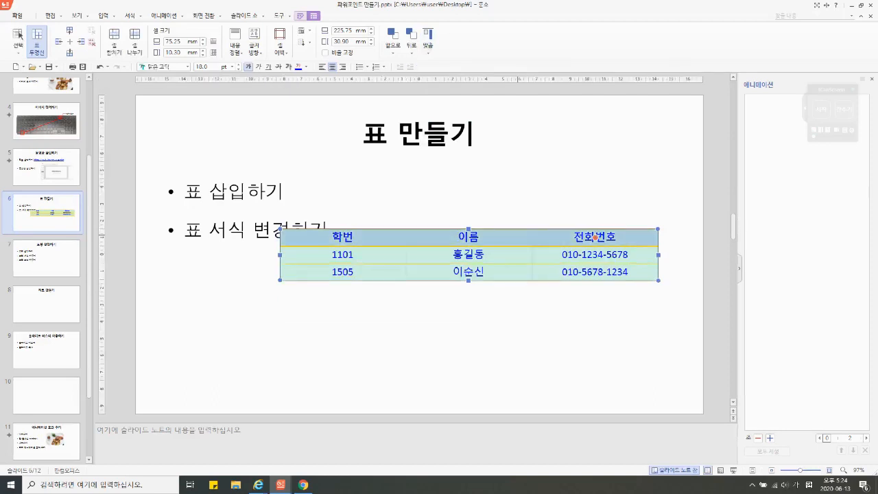
drag(469, 238, 468, 272)
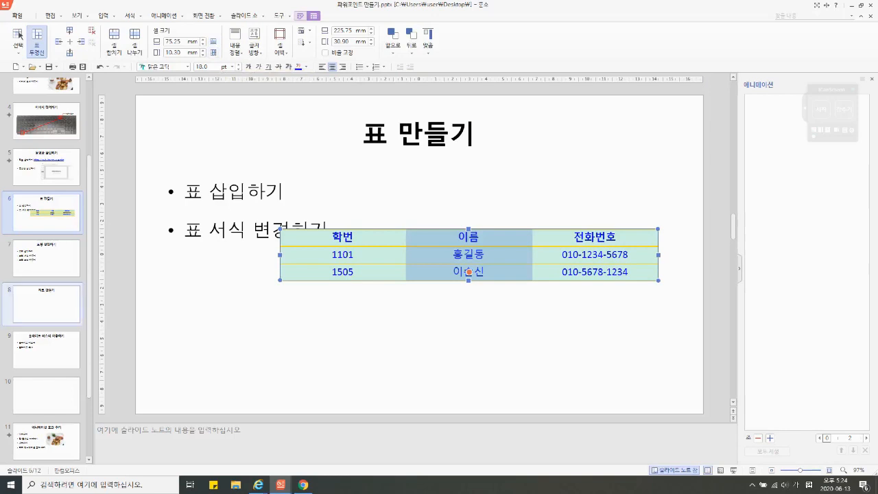
Step: Draw a 직사각형 shape of about 115 × 41 mm beside the bullets on slide 7
click(46, 260)
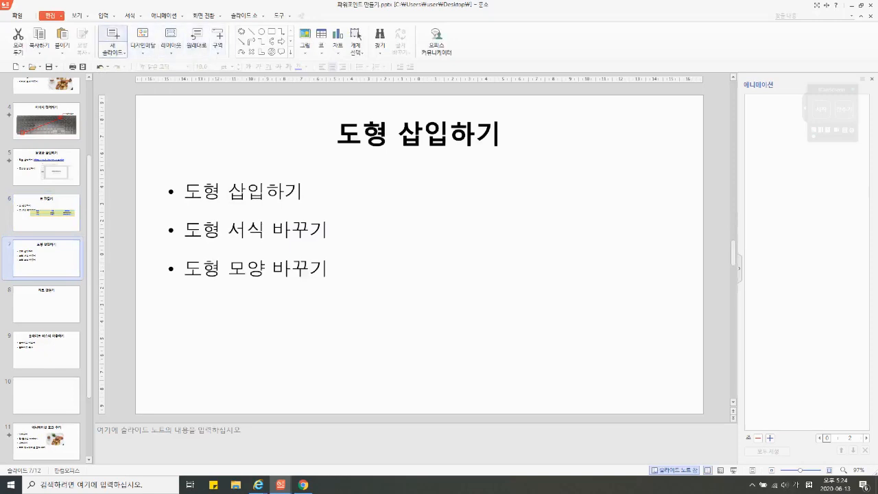
click(104, 15)
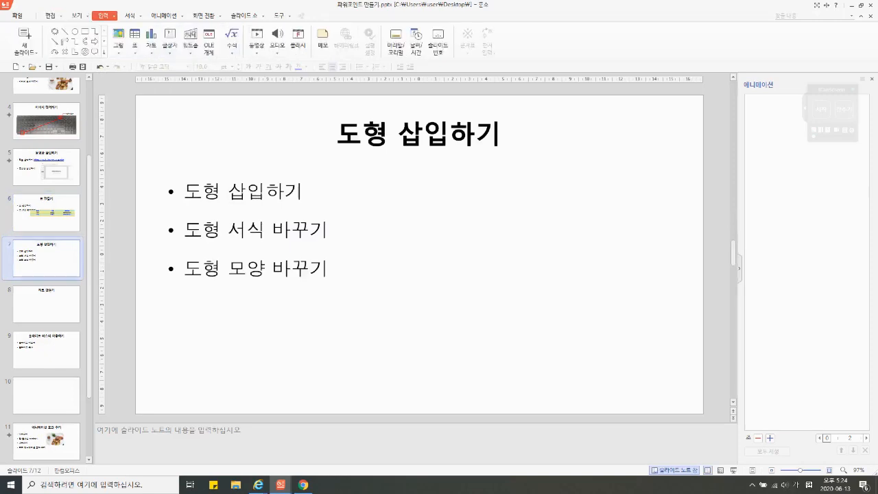
click(104, 52)
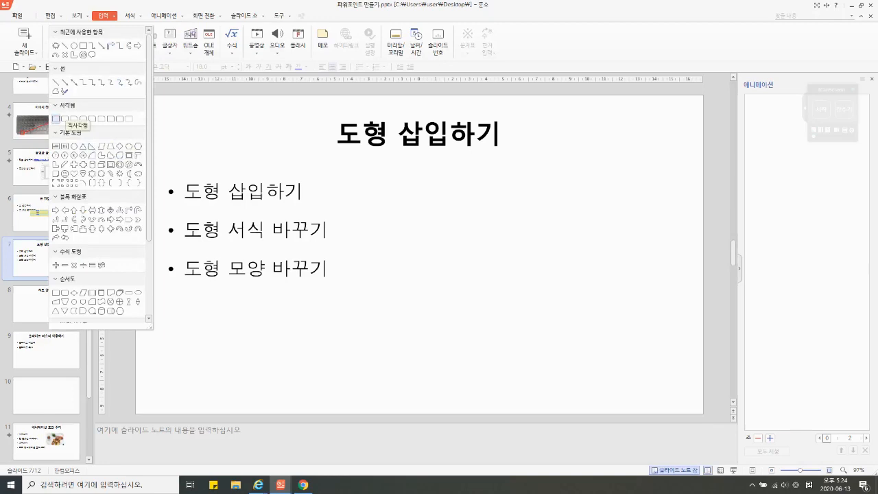
click(56, 119)
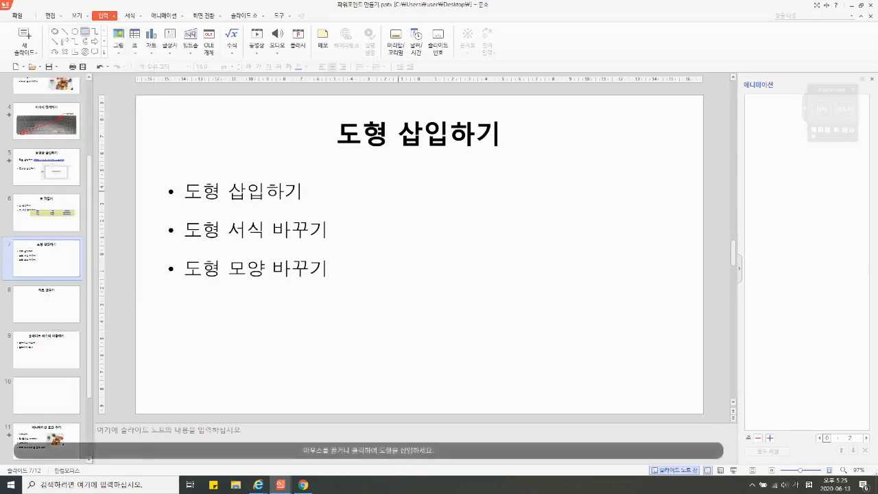
mouse_move(398, 191)
mouse_down()
mouse_move(529, 212)
mouse_move(591, 261)
mouse_up()
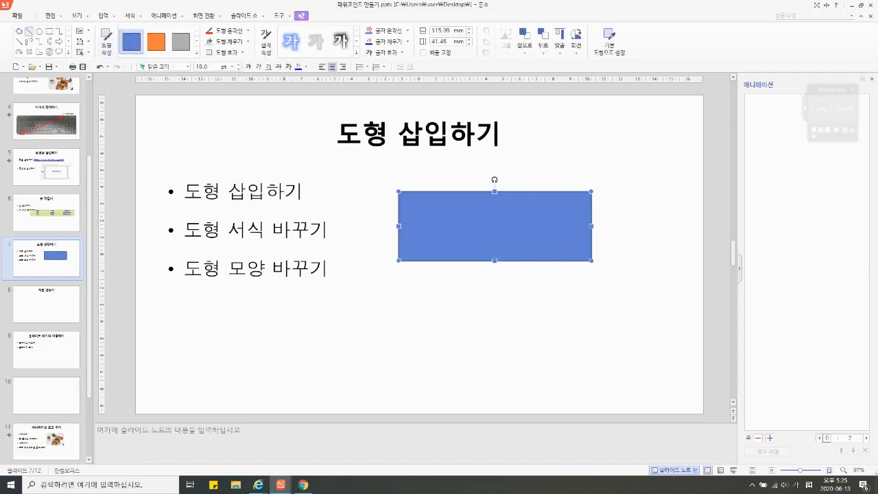
Step: Draw a straight horizontal line about 113 mm long below the rectangle on slide 7
click(29, 32)
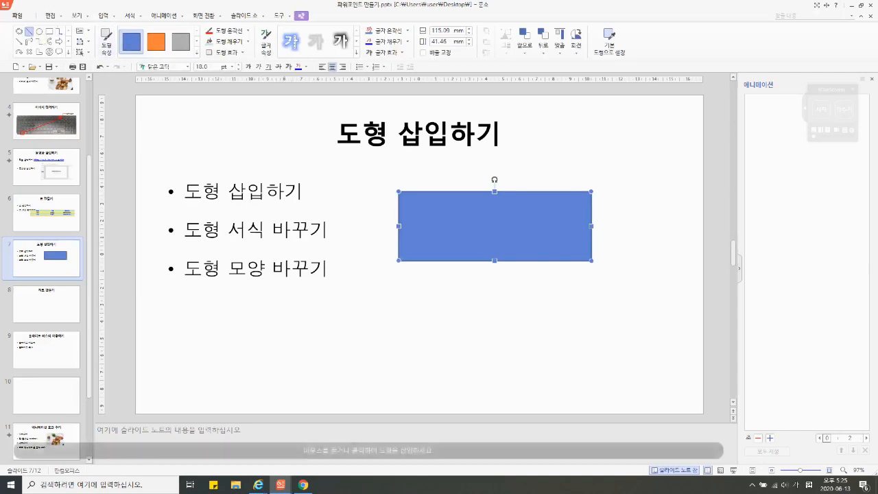
drag(397, 304, 588, 303)
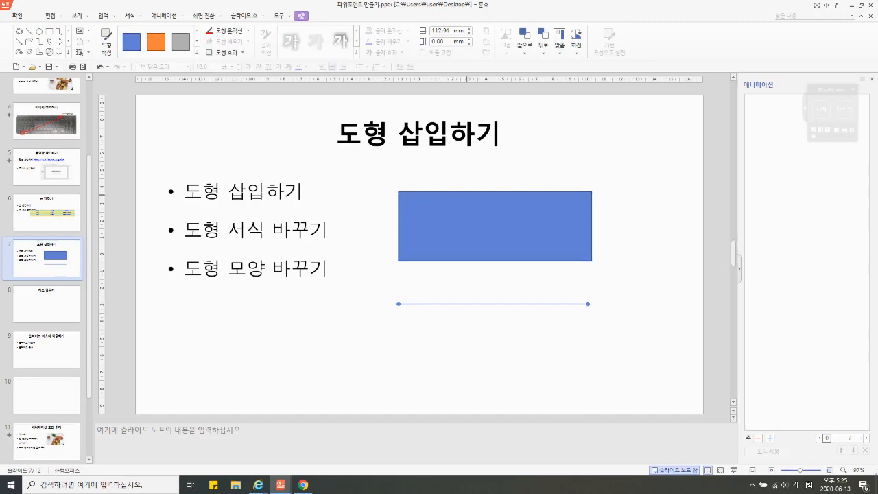
Step: Set the outline colour of the blue rectangle to purple
click(470, 197)
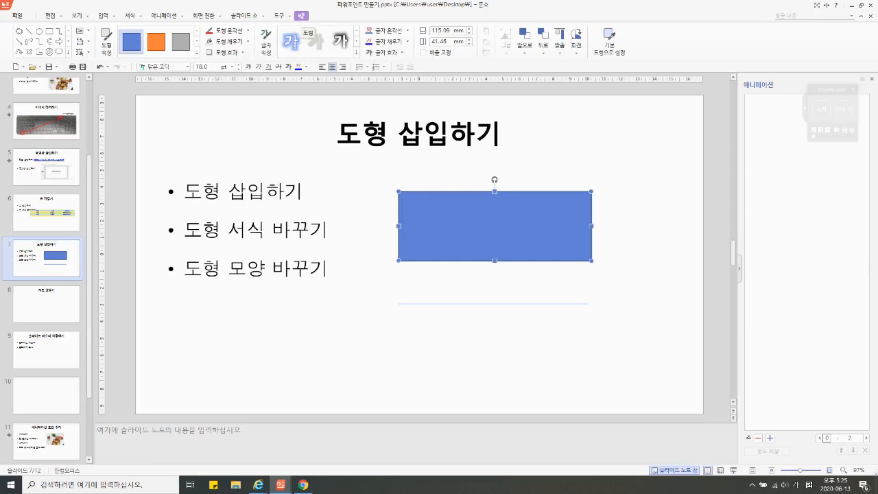
click(248, 30)
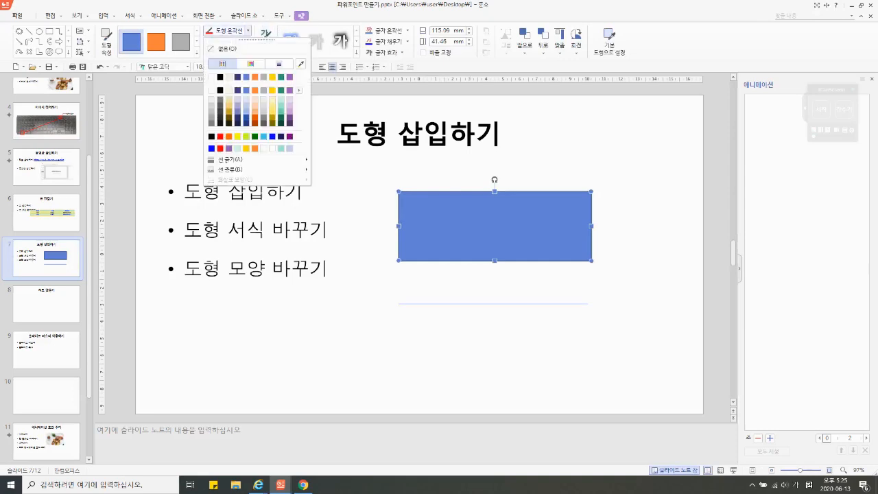
click(290, 77)
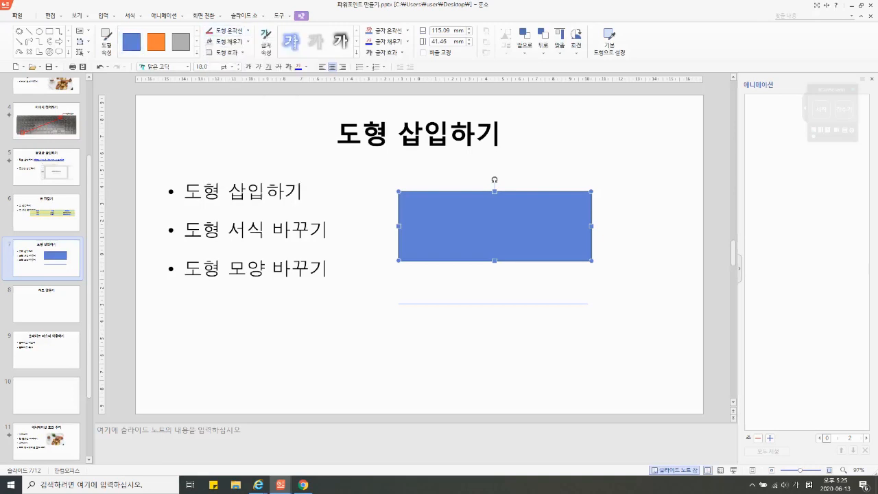
click(638, 220)
Step: Fill the rectangle with light mint green and deselect it
click(494, 227)
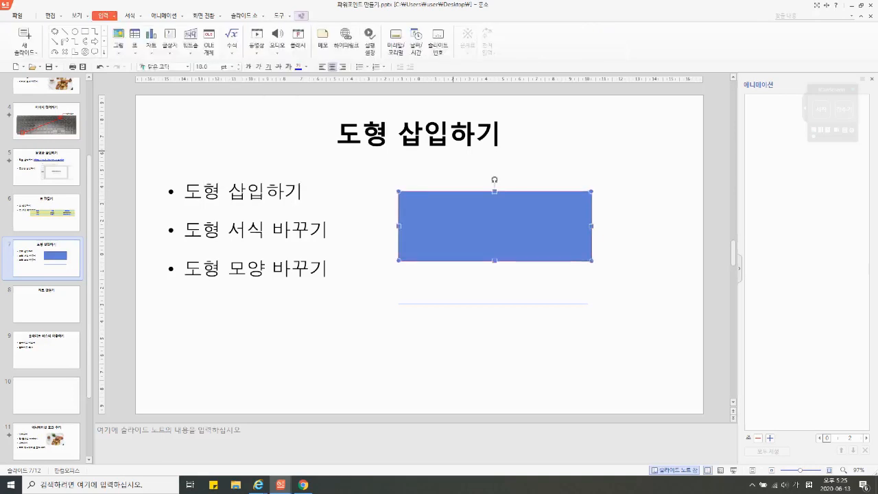
click(301, 15)
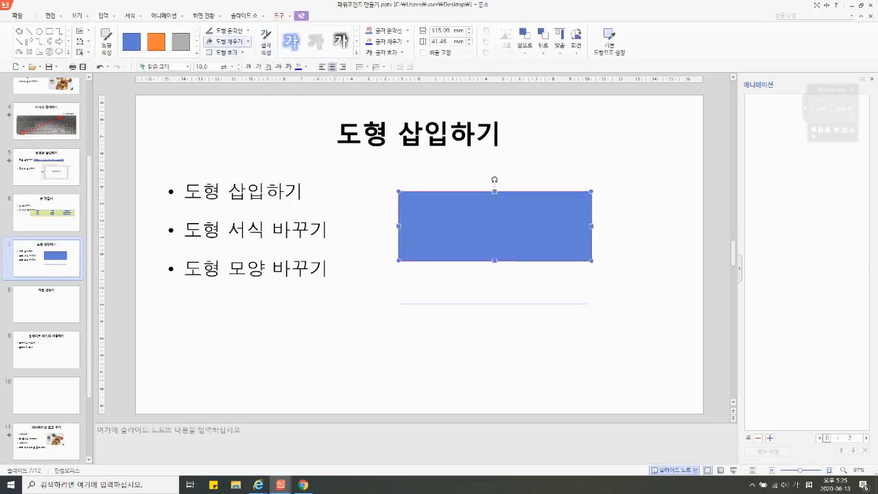
click(223, 41)
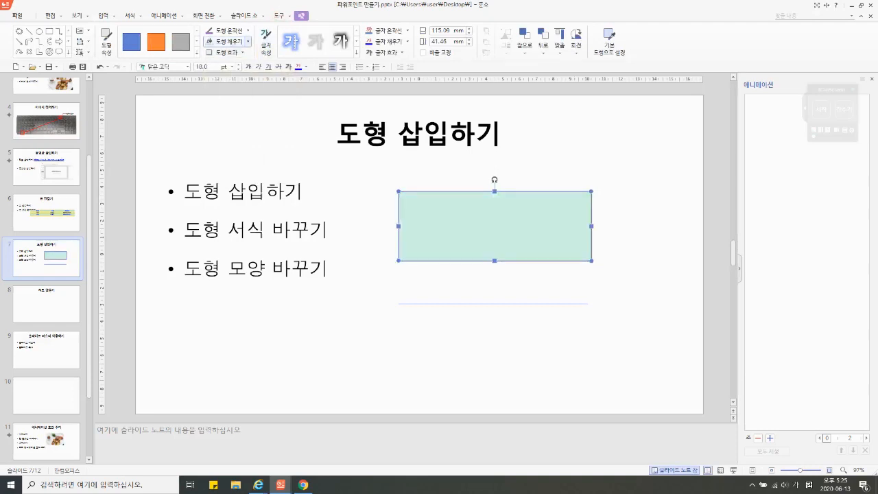
click(248, 42)
click(248, 42)
click(521, 186)
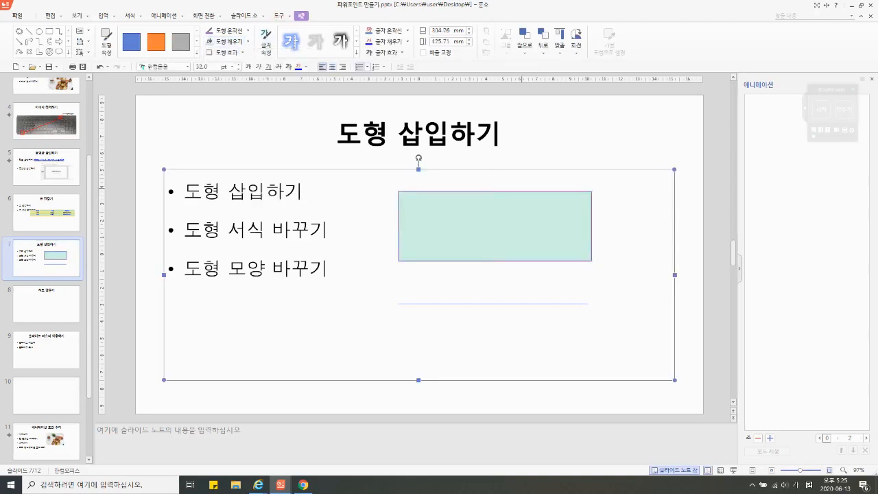
Step: Set the rectangle's outline thickness to 2.25 pt and deselect it
click(575, 192)
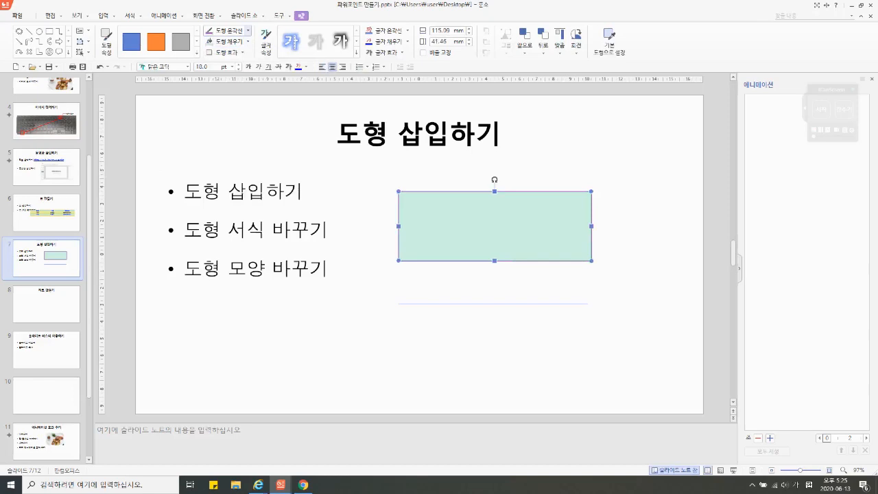
click(247, 30)
mouse_move(230, 159)
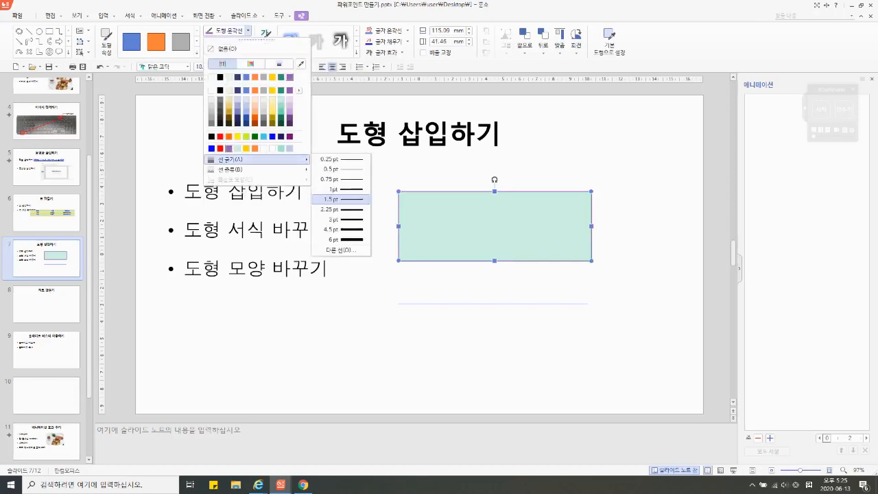
click(341, 209)
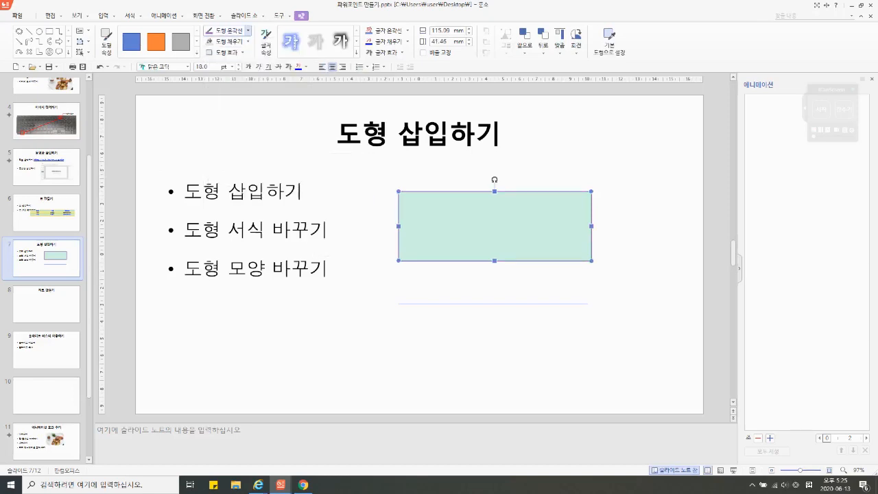
key(Escape)
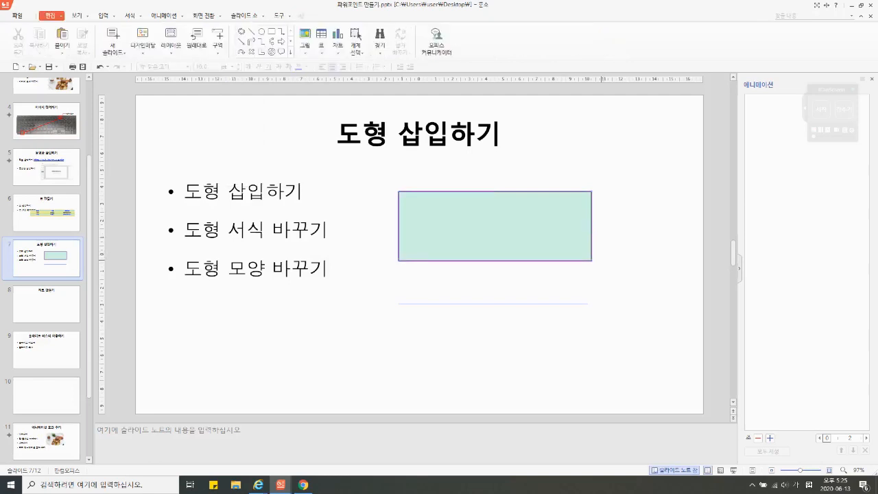
Step: Colour the line below the rectangle red and give it a solid arrowhead at its right end
click(583, 304)
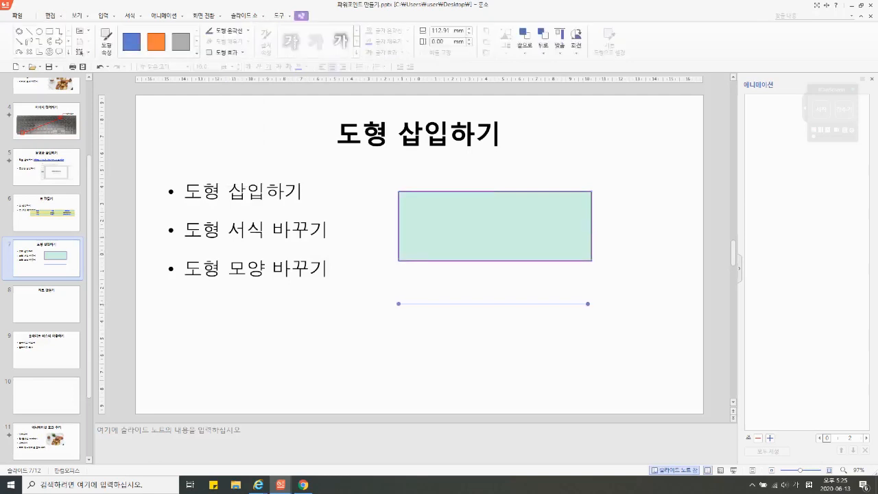
click(247, 30)
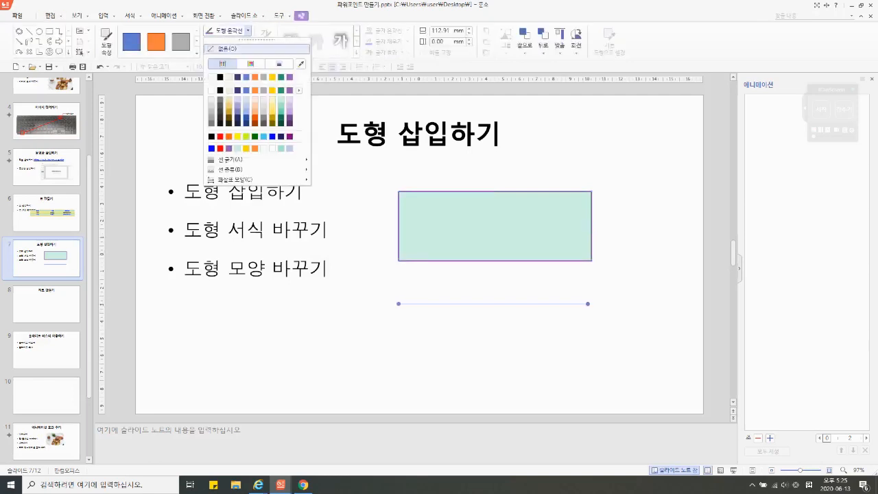
click(220, 148)
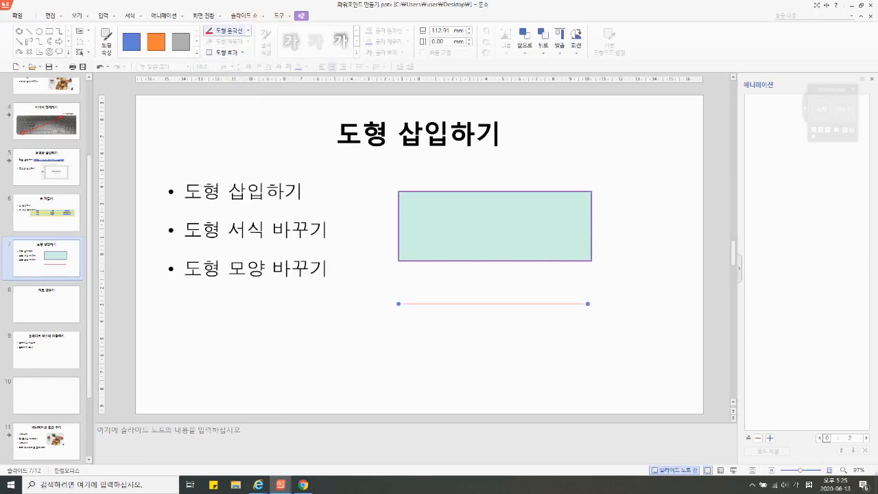
click(247, 30)
mouse_move(227, 169)
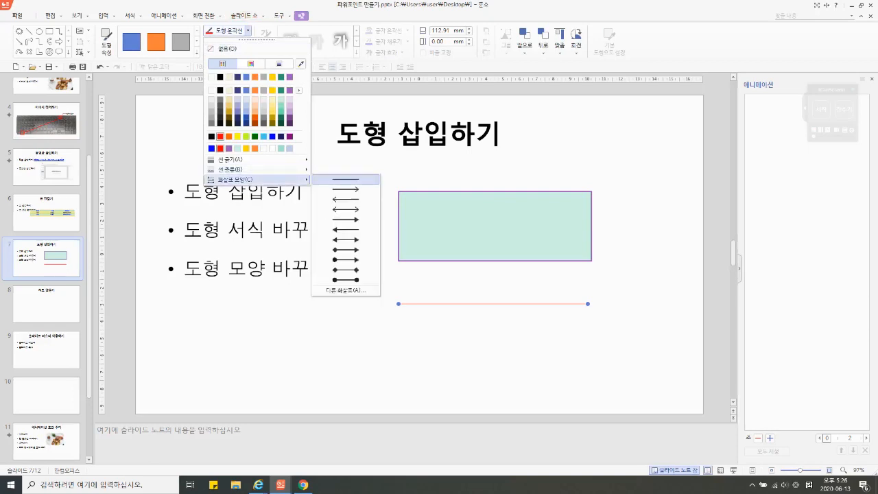
click(345, 219)
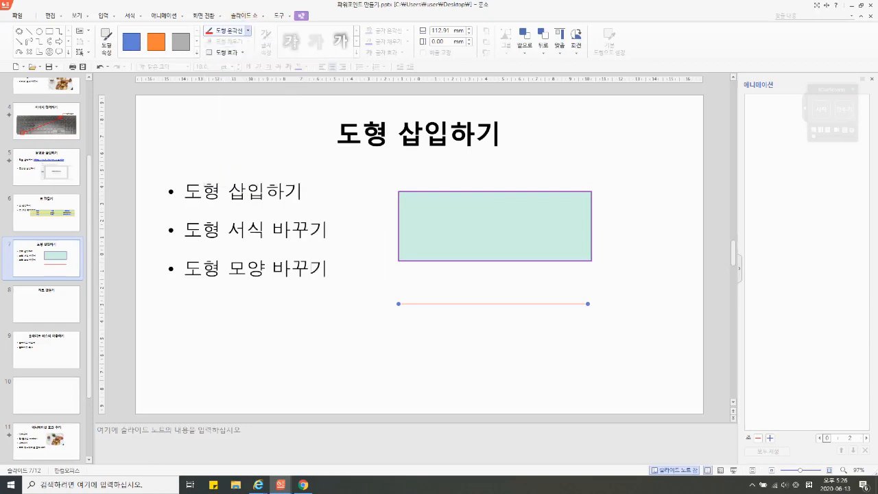
key(Escape)
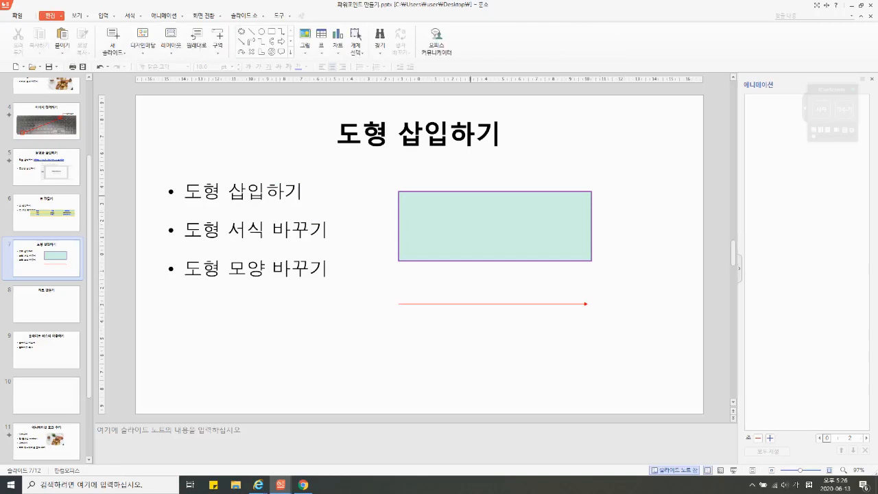
Step: Change the rectangle's shape to an upward block arrow with 도형 모양 변경
click(472, 196)
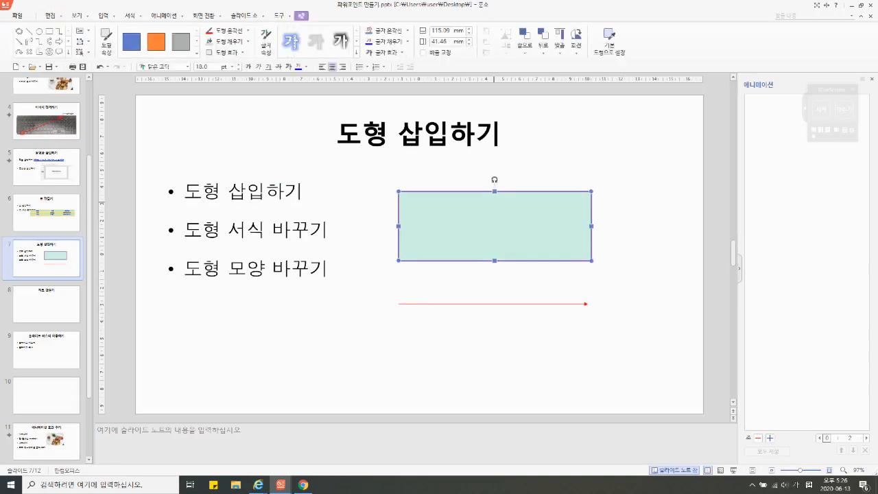
right_click(492, 204)
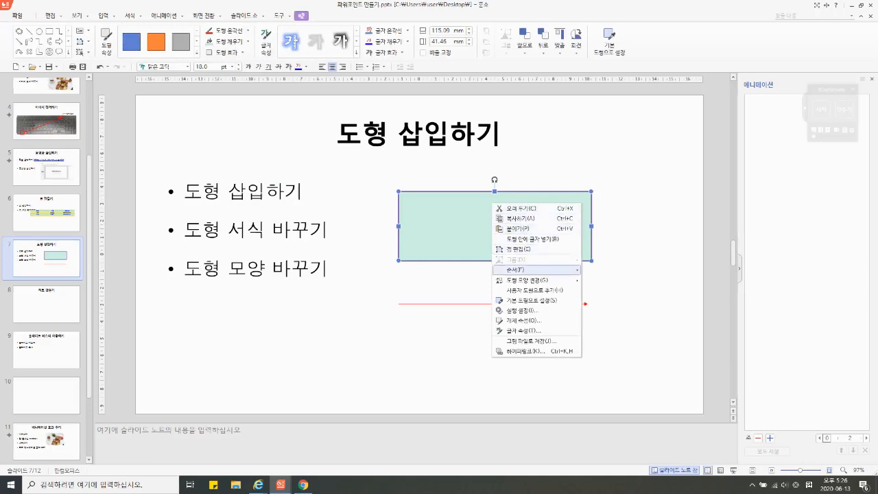
mouse_move(542, 280)
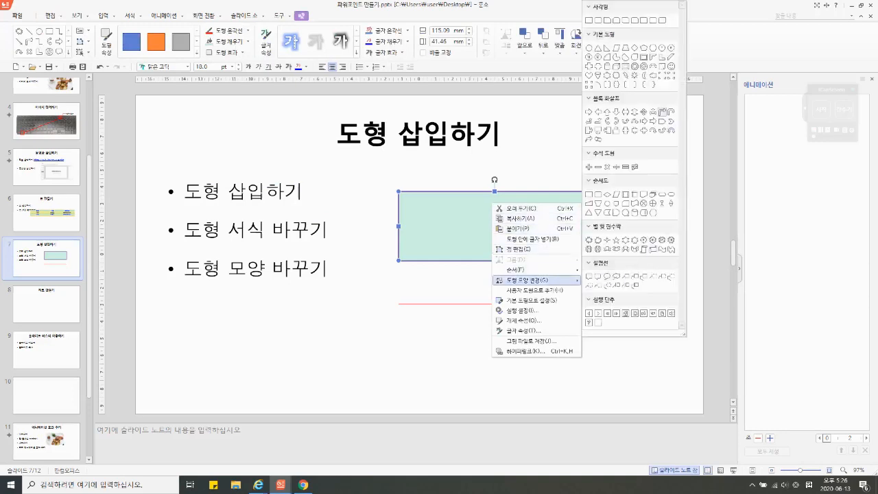
click(607, 112)
click(642, 160)
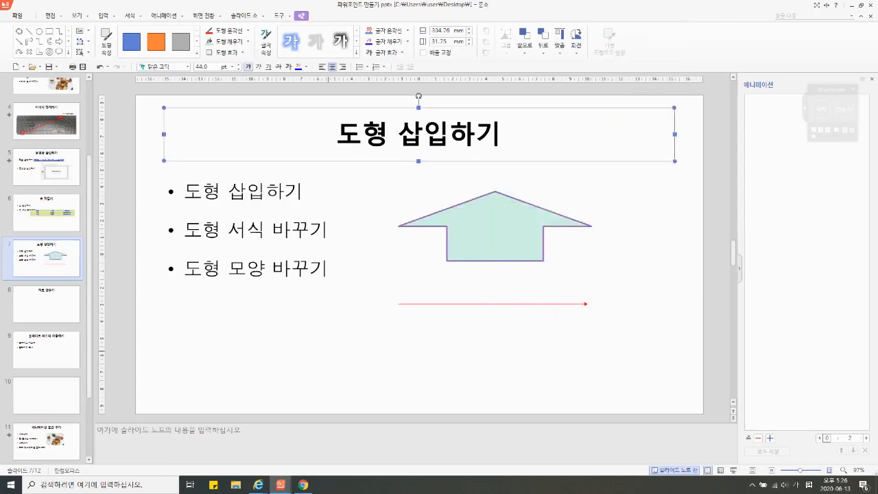
Step: Go to slide 8, 차트 만들기, and look over the available chart types without inserting one
click(45, 304)
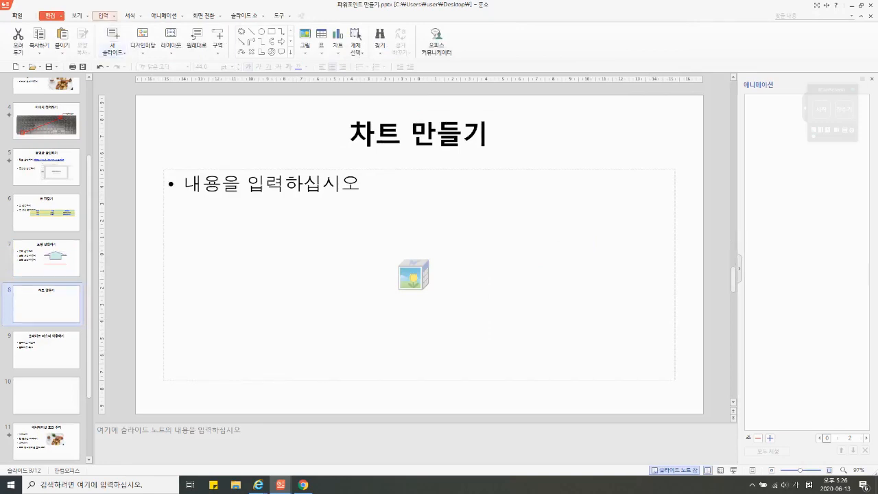
click(103, 16)
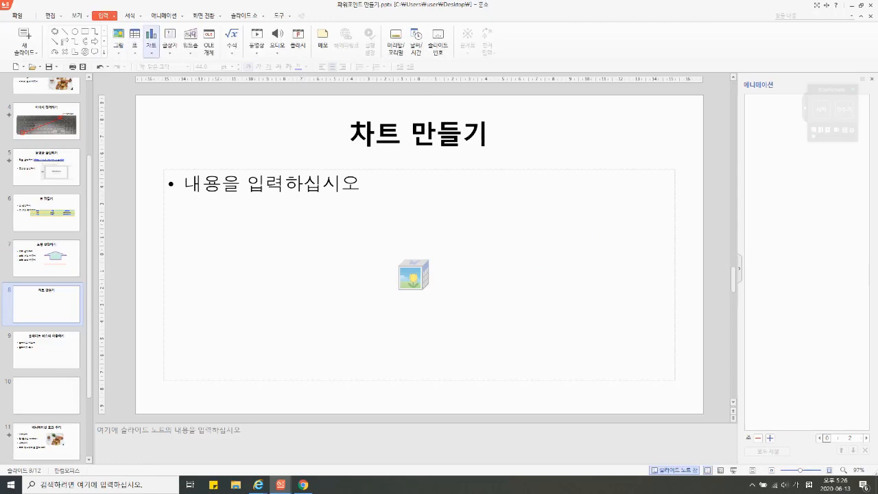
click(151, 45)
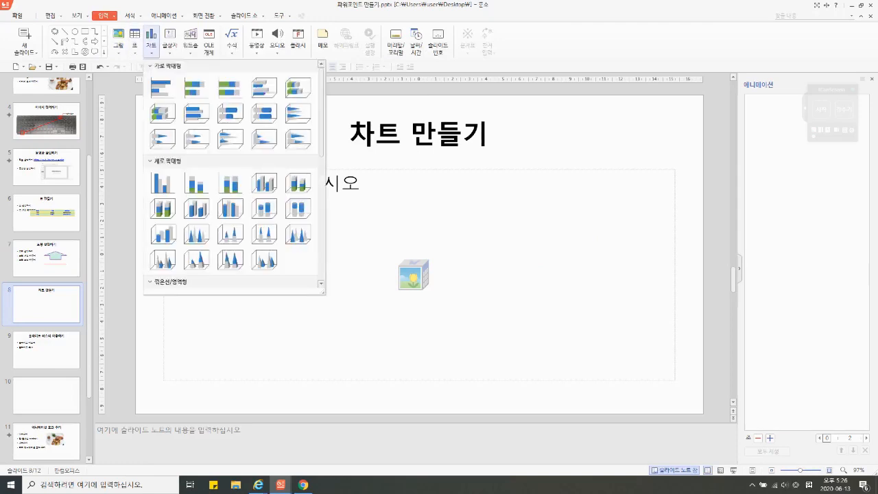
key(Escape)
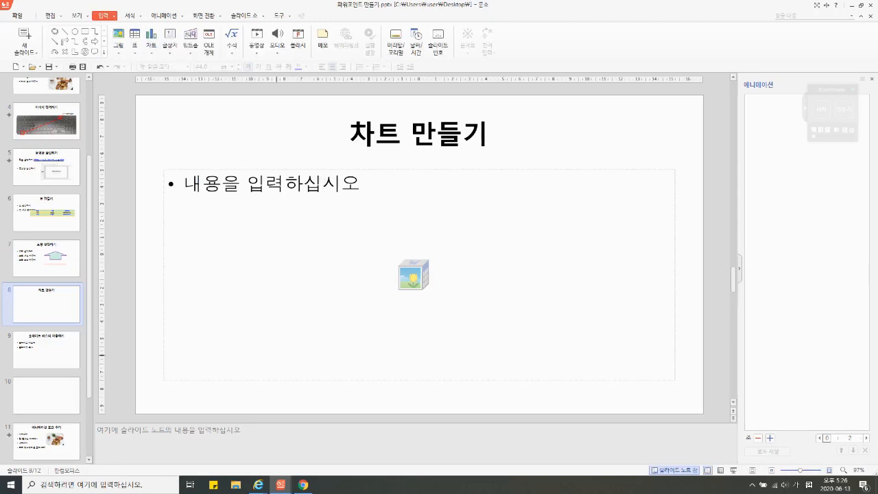
Step: Switch to the blog page with the monthly weather tables in Internet Explorer and place the reduced 한쇼 window beside it
mouse_move(258, 484)
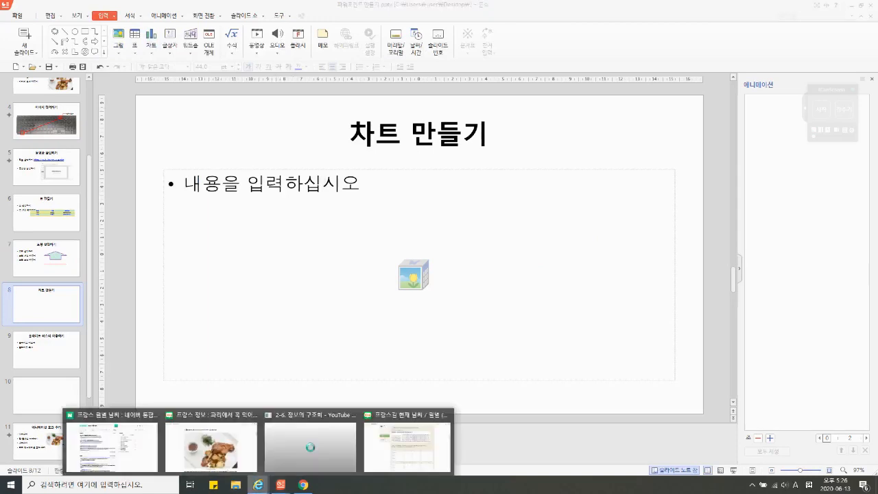
click(408, 446)
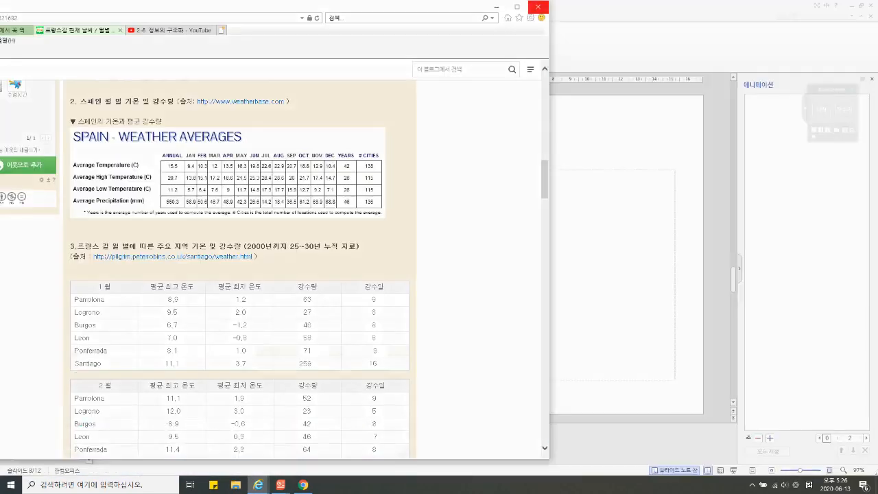
scroll(240, 267, down, 1)
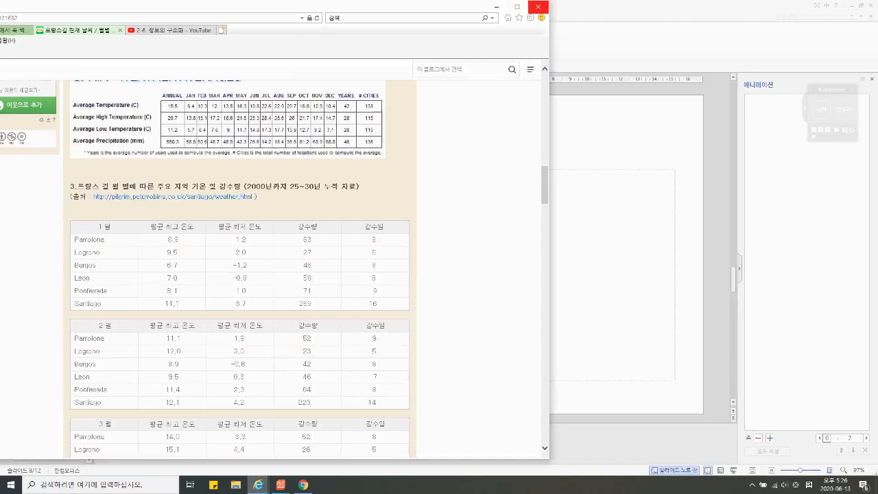
scroll(240, 268, up, 2)
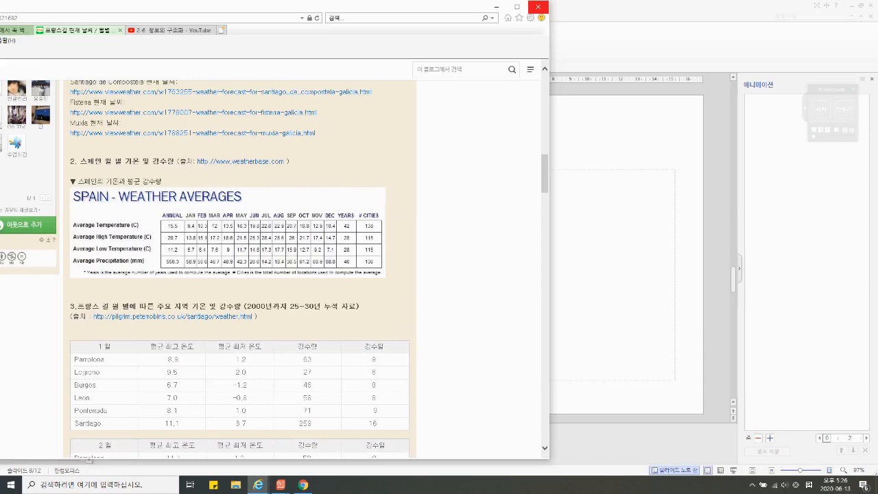
click(861, 6)
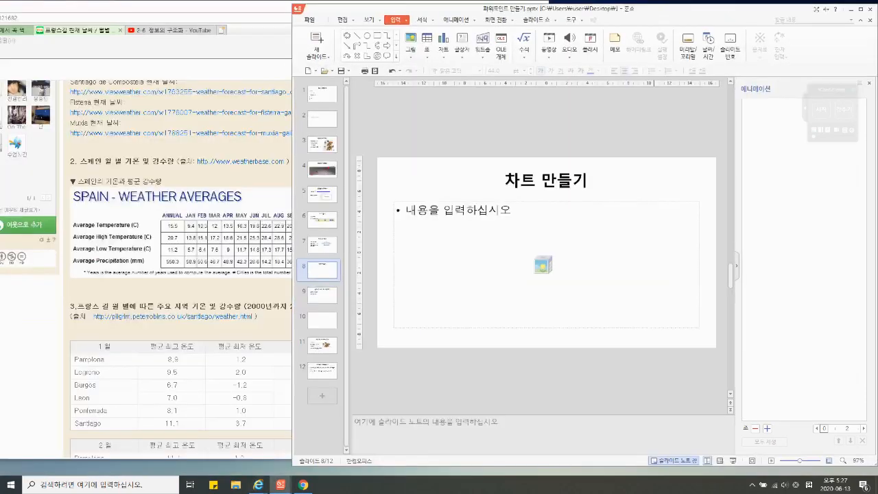
mouse_move(686, 9)
mouse_down()
mouse_move(741, 9)
mouse_move(675, 6)
mouse_up()
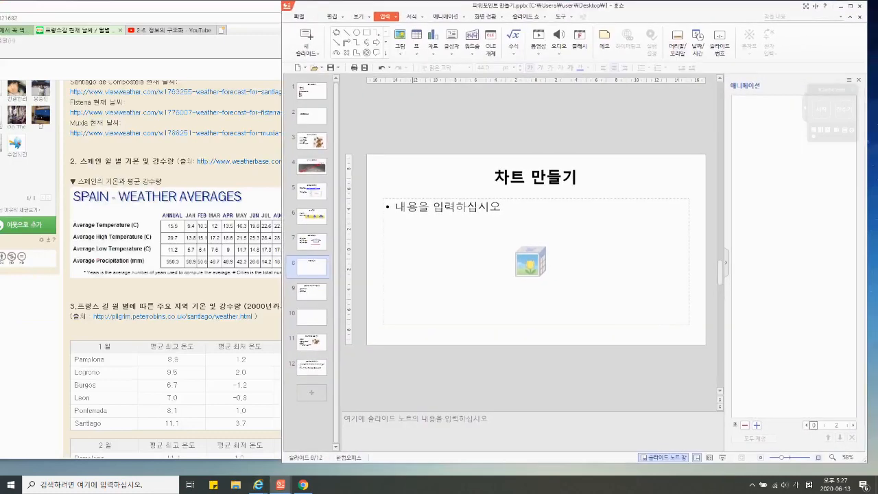
Step: Insert a 묶은 세로 막대형 column chart on the slide and move its data editor clear of the chart's last columns
click(416, 49)
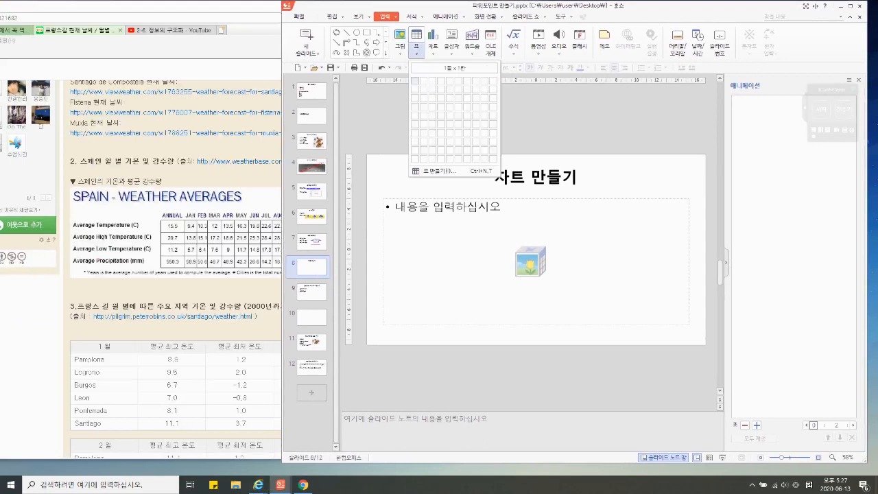
click(433, 48)
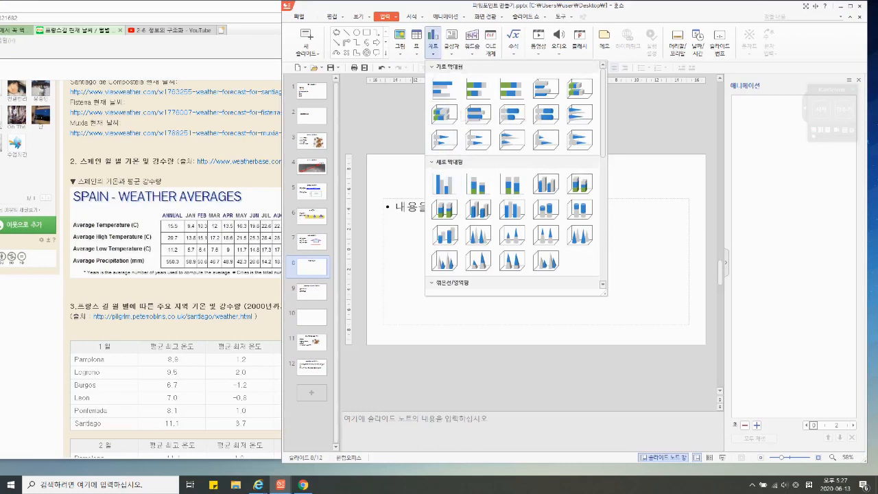
click(433, 48)
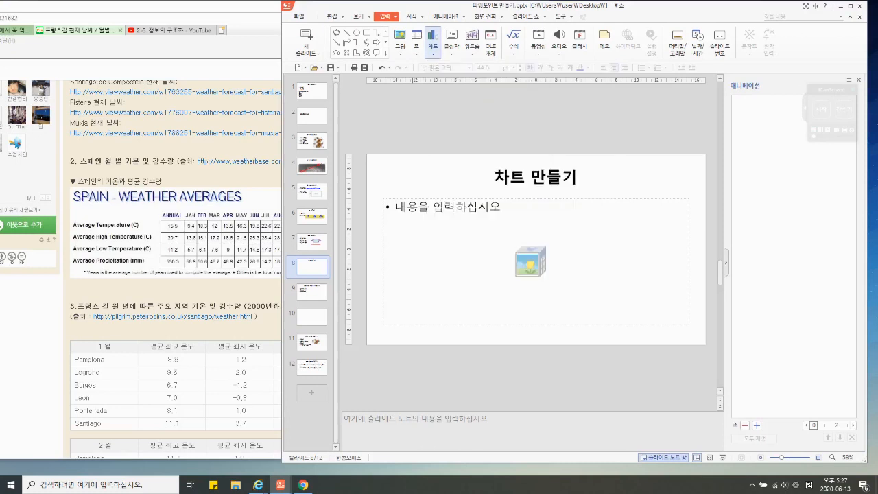
click(433, 48)
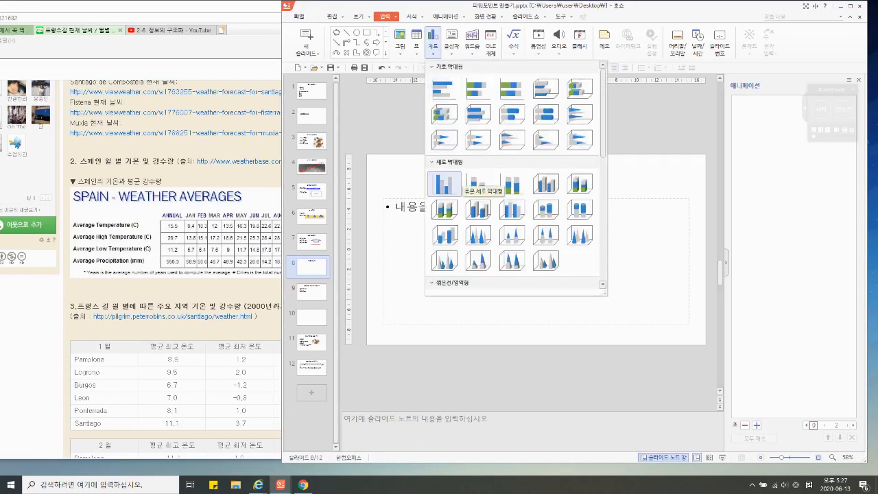
click(446, 183)
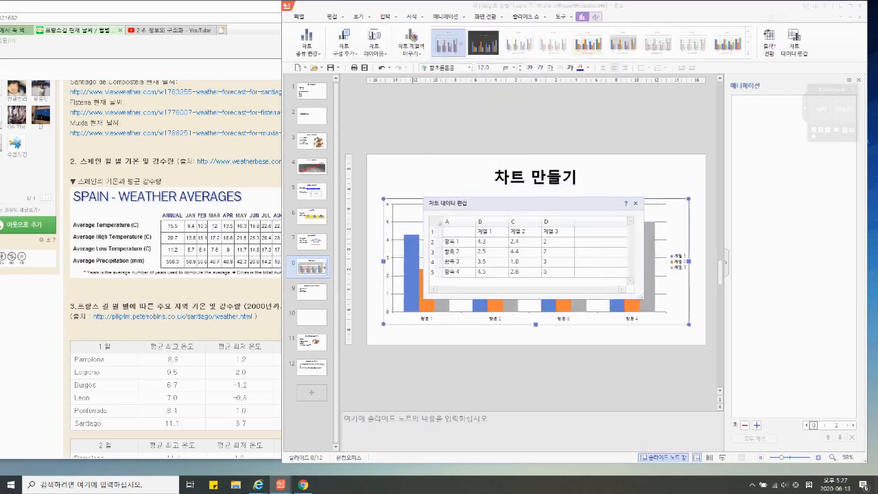
drag(493, 176, 460, 195)
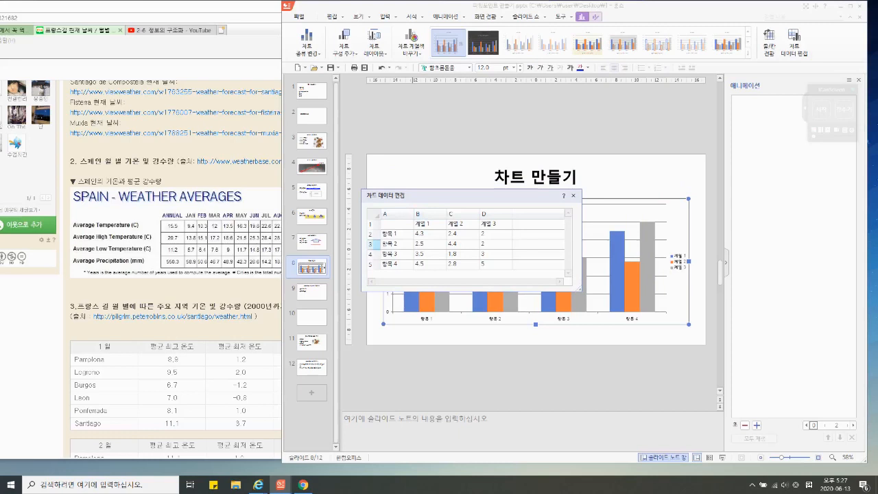
Step: Rename the four category labels in the chart data to 1월, 2월, 3월 and 4월
click(397, 234)
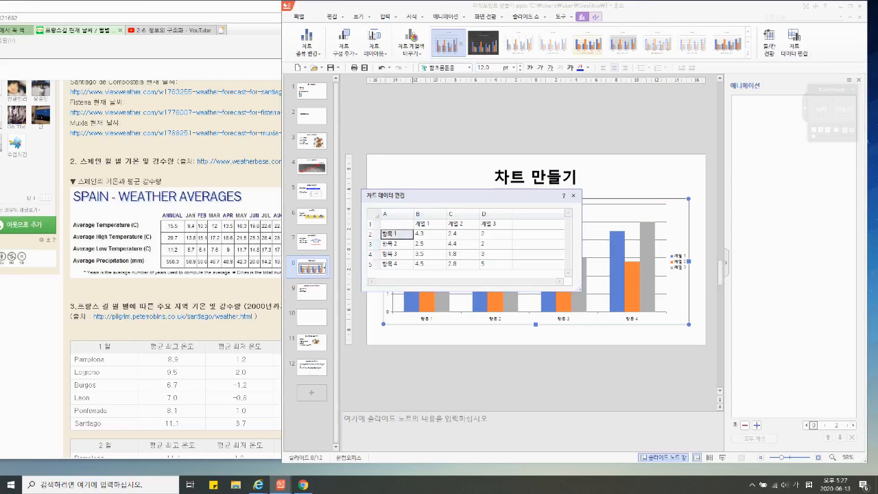
text(1월)
key(Return)
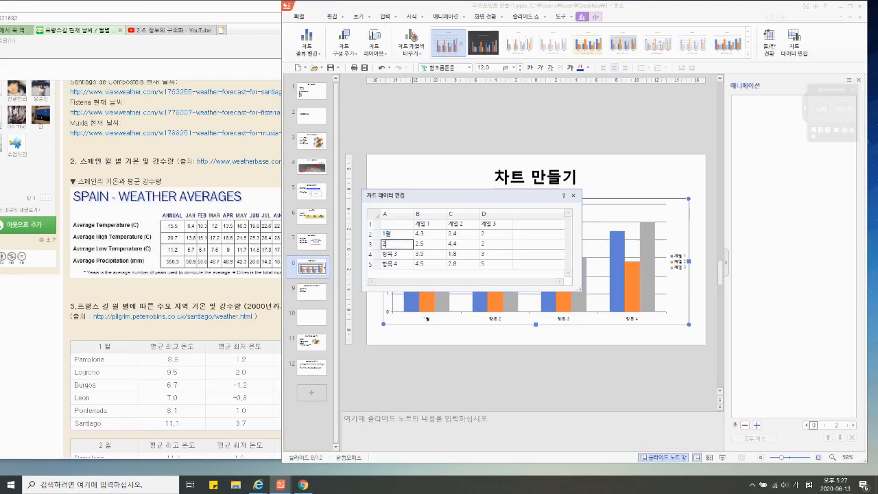
text(2월)
key(Return)
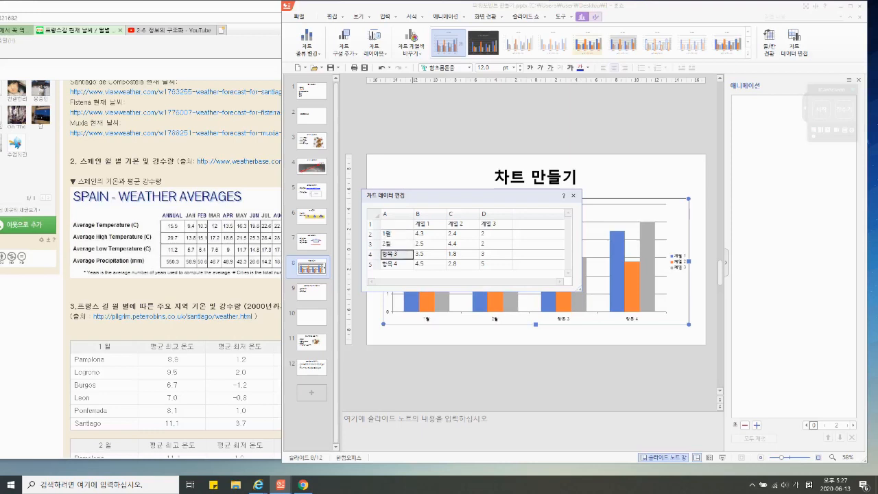
text(3월)
key(Return)
text(4월)
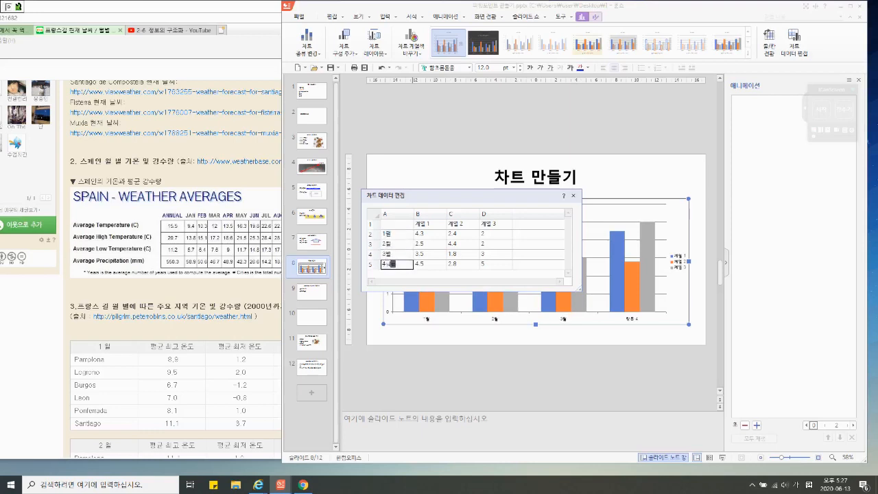
key(BackSpace)
key(BackSpace)
key(BackSpace)
text(4월)
click(463, 244)
Step: Add a row below 4월 in the chart data and name it 5월
click(397, 264)
right_click(401, 266)
mouse_move(425, 270)
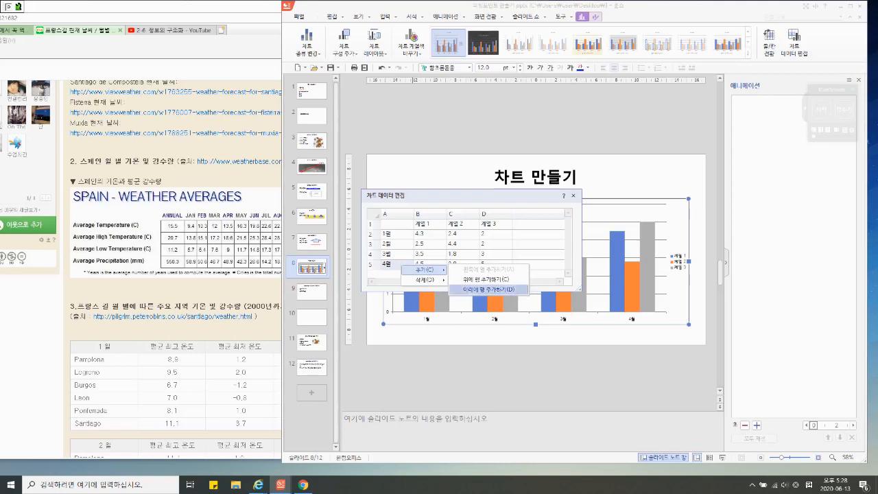
click(488, 289)
click(398, 264)
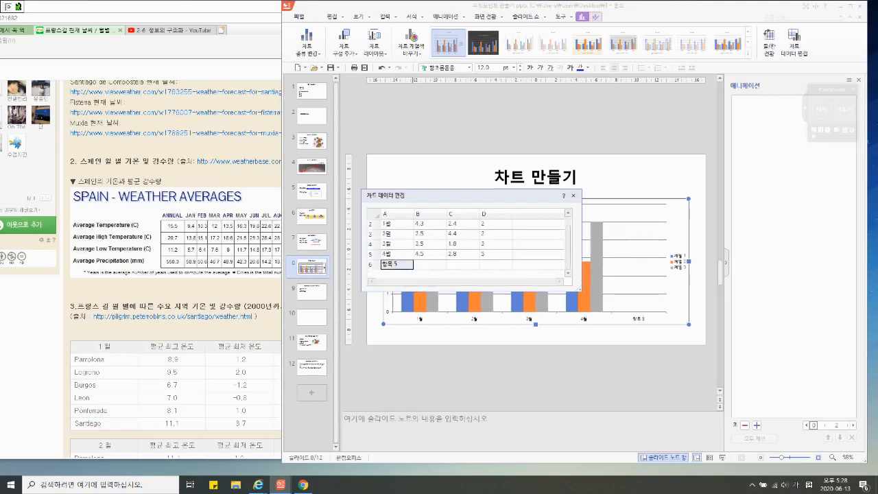
text(5월)
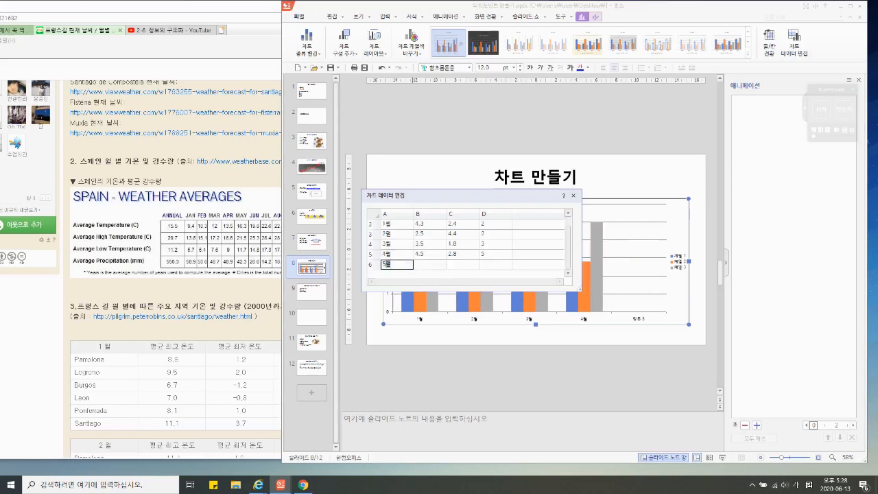
key(Return)
Step: Add a row below 5월 in the chart data and name it 6월
right_click(406, 266)
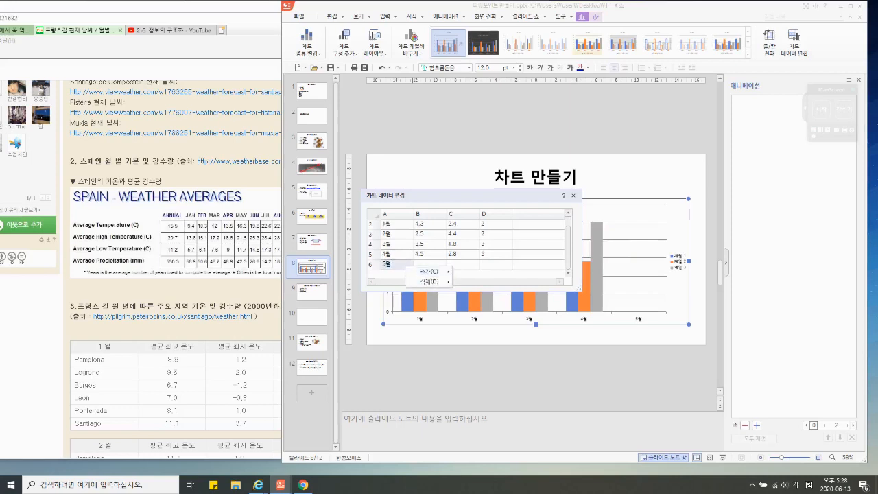
mouse_move(429, 271)
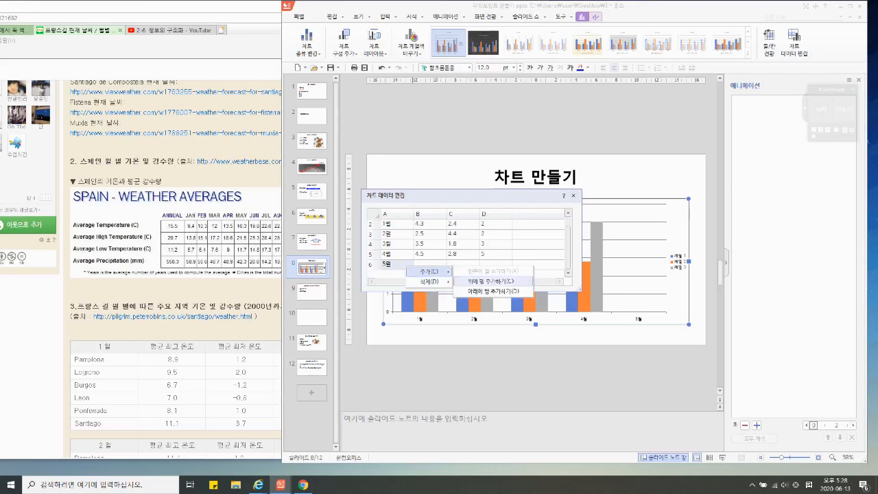
click(490, 291)
scroll(468, 245, down, 1)
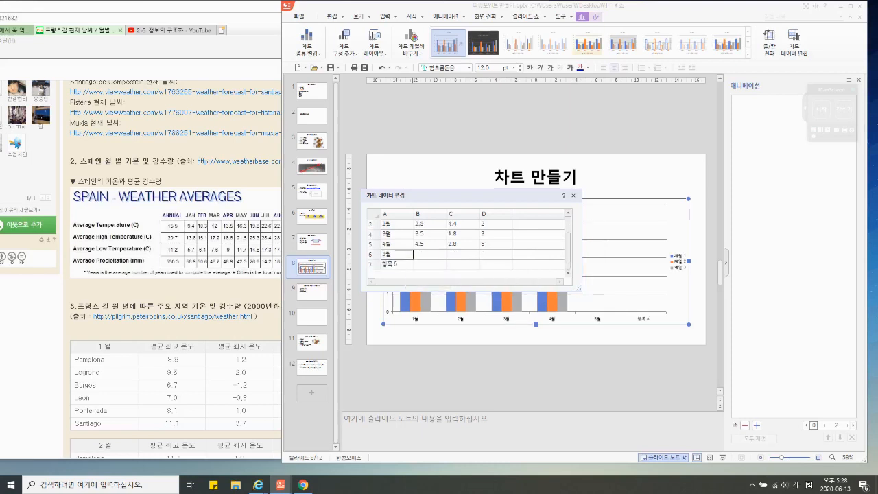
click(397, 264)
text(6월)
key(Tab)
Step: Rename the first data series, in cell B1, to 최저기온
scroll(468, 244, up, 1)
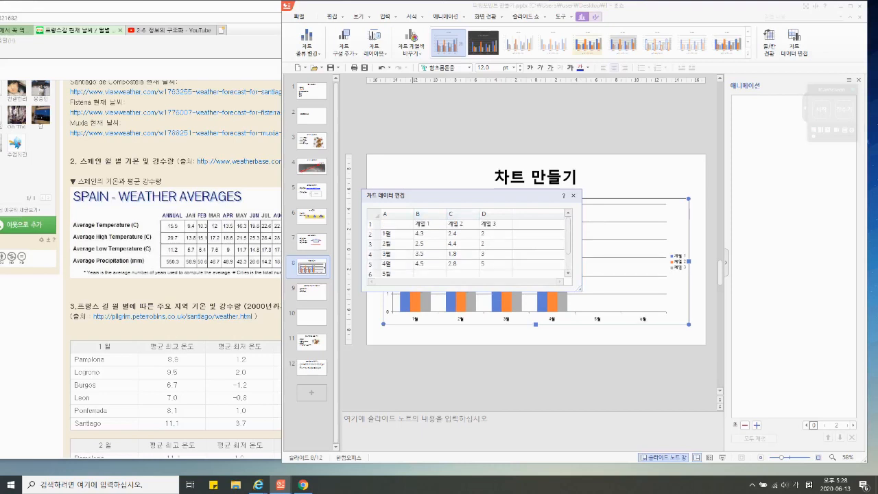
click(430, 223)
text(최고기온)
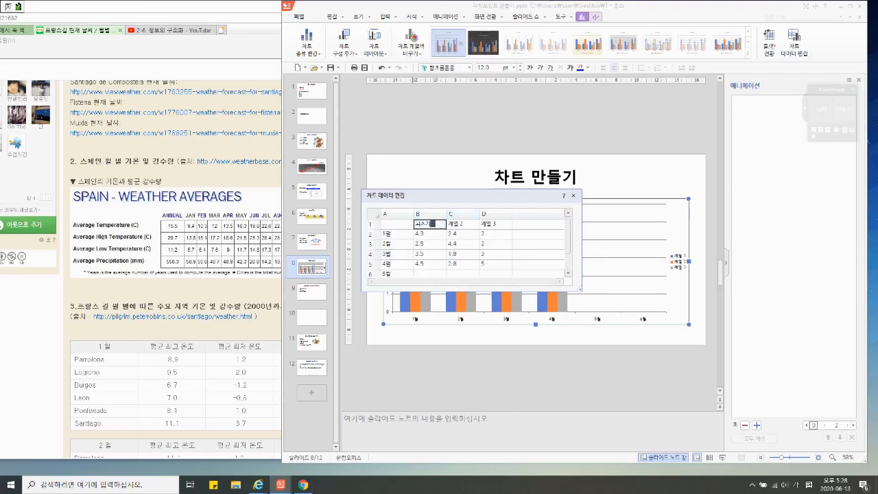
key(BackSpace)
key(BackSpace)
text(최고)
key(Tab)
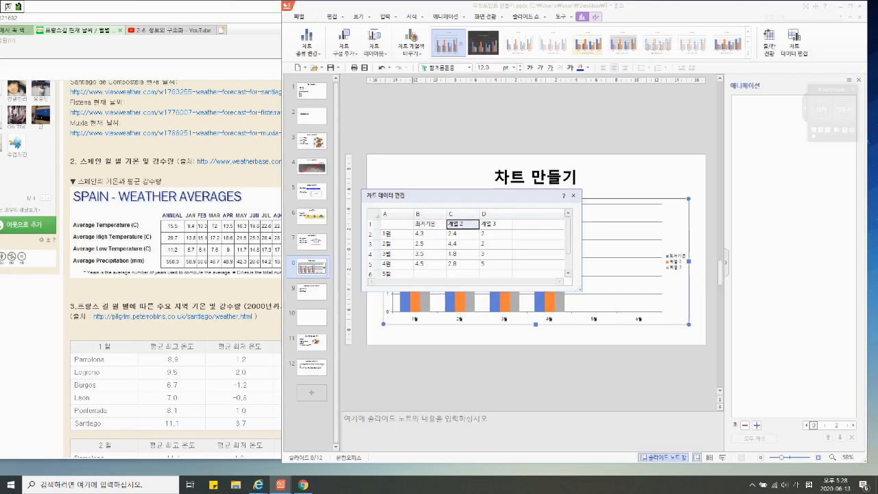
Step: Rename the second data series, in cell C1, to 최고기온
text(사공기)
key(BackSpace)
key(BackSpace)
key(BackSpace)
text(최고기온)
key(Tab)
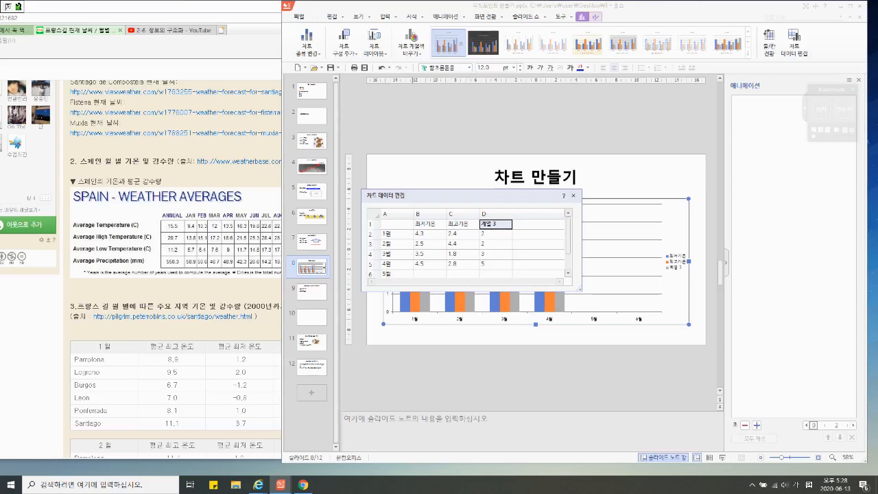
Step: Delete the unused 계열 3 column from the chart data
click(495, 214)
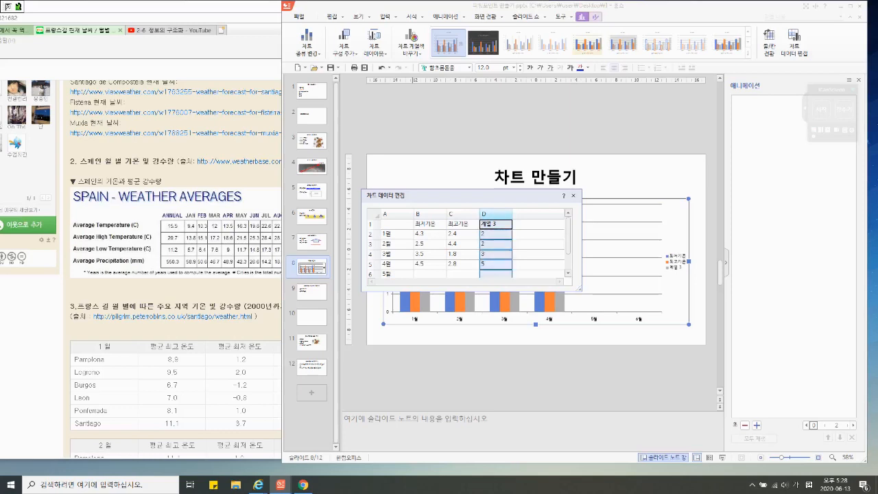
right_click(496, 215)
click(522, 230)
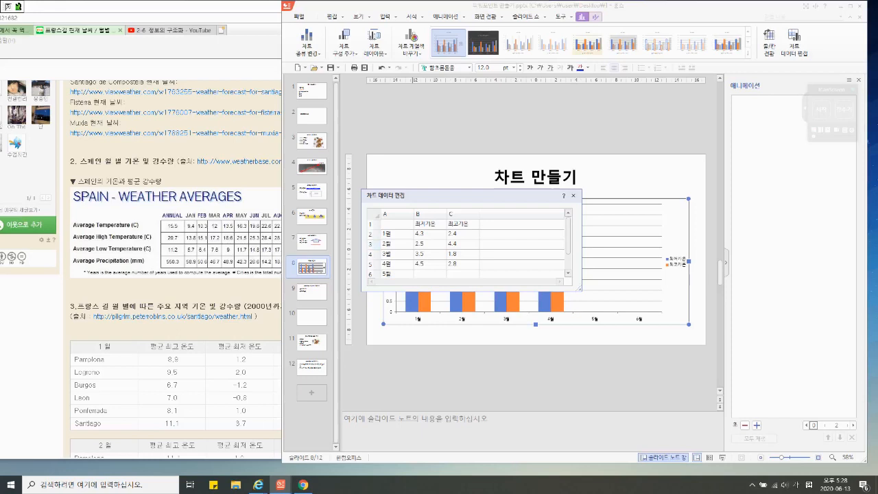
Step: Fill the 최저기온 column for 1월 to 6월 with 5.7, 6.4, 7.6, 9, 11.7 and 14.8
click(430, 234)
text(5.7)
key(Return)
text(6.4)
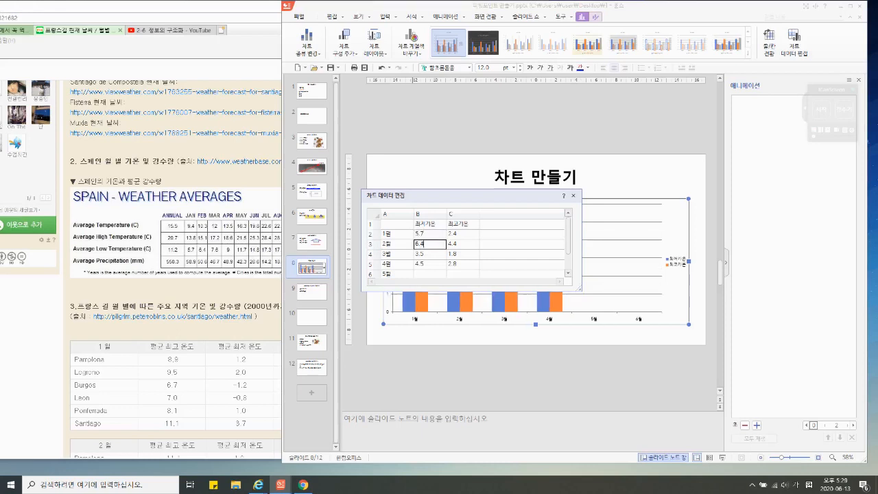
key(Return)
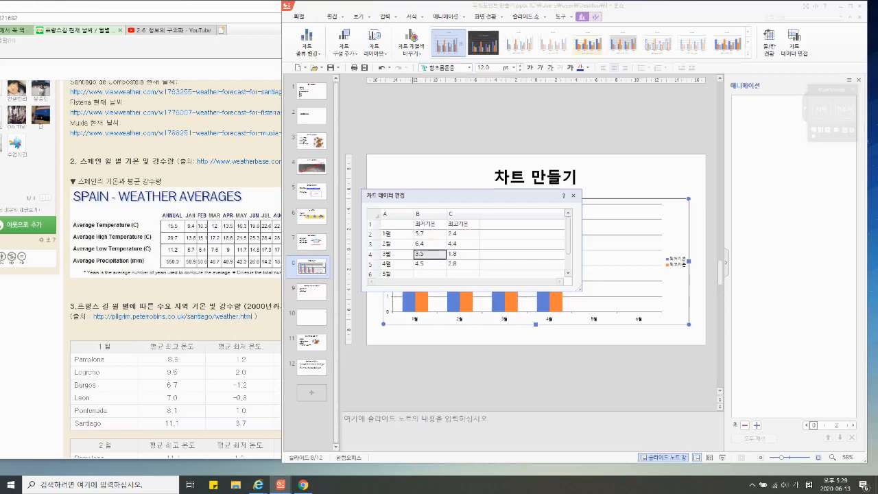
text(7.6)
key(Return)
text(9)
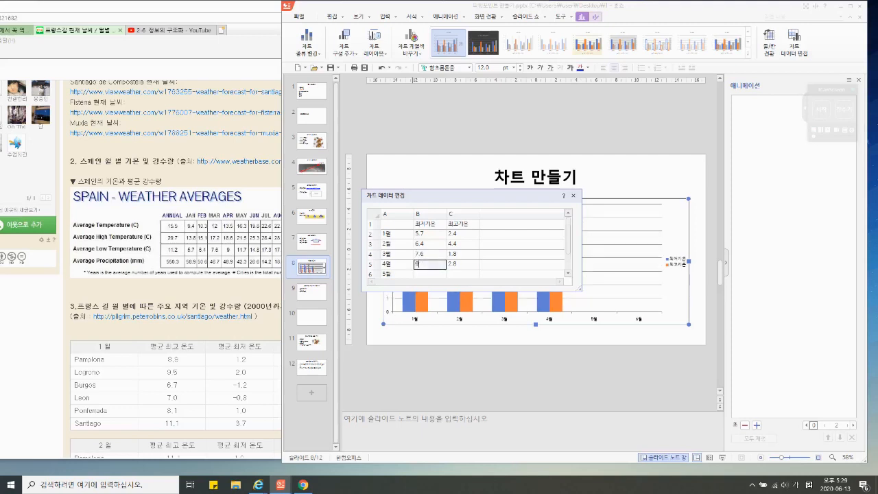
key(Return)
text(11.7)
key(Return)
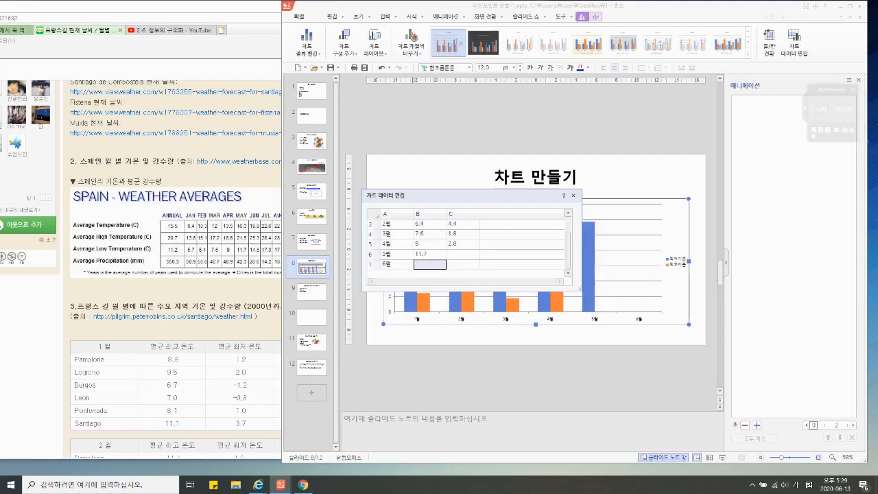
text(14.8)
Step: Fill the 최고기온 column for 1월 to 6월 with 13.8, 15.1, 17.2, 18.6, 21.5 and 25.3, and close the data editor
scroll(463, 240, up, 1)
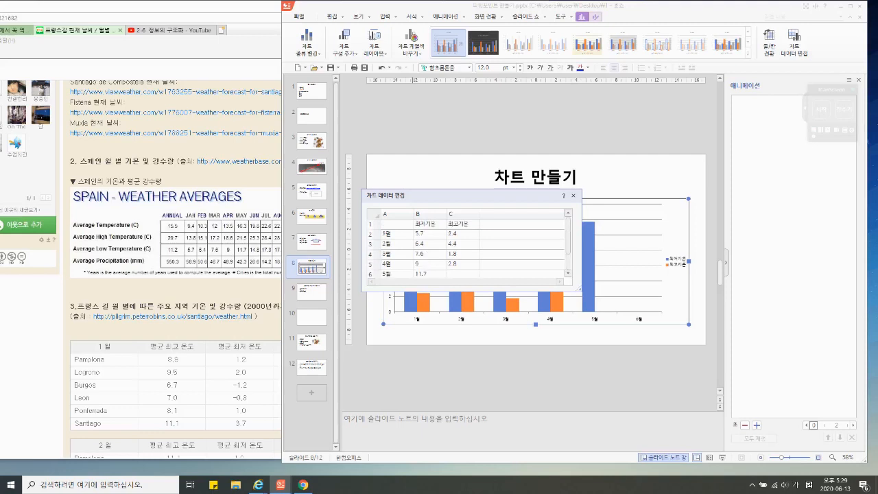
click(463, 234)
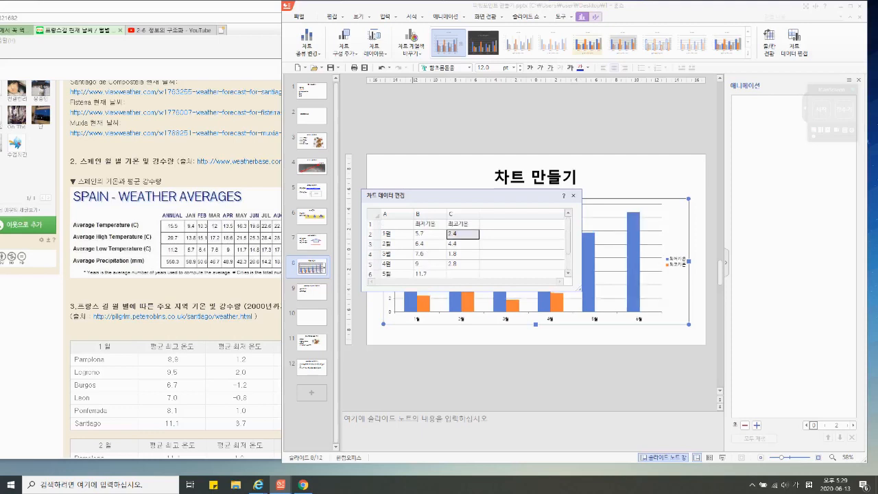
text(13.6)
key(Return)
text(15.1)
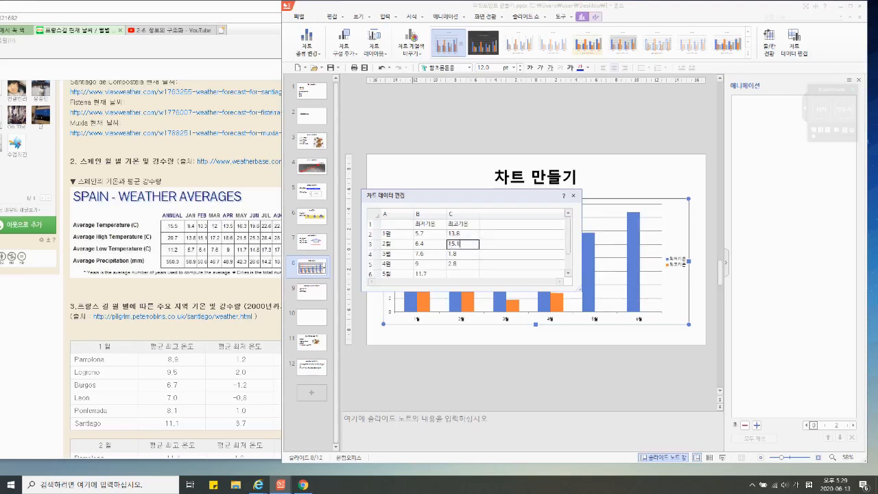
key(Return)
text(17.2)
key(Return)
text(18.6)
key(Return)
text(21.5)
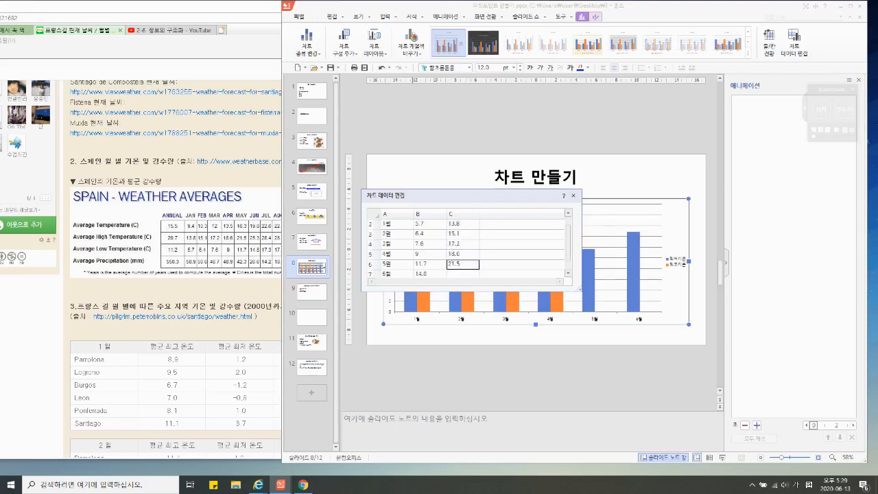
key(Return)
text(25.3)
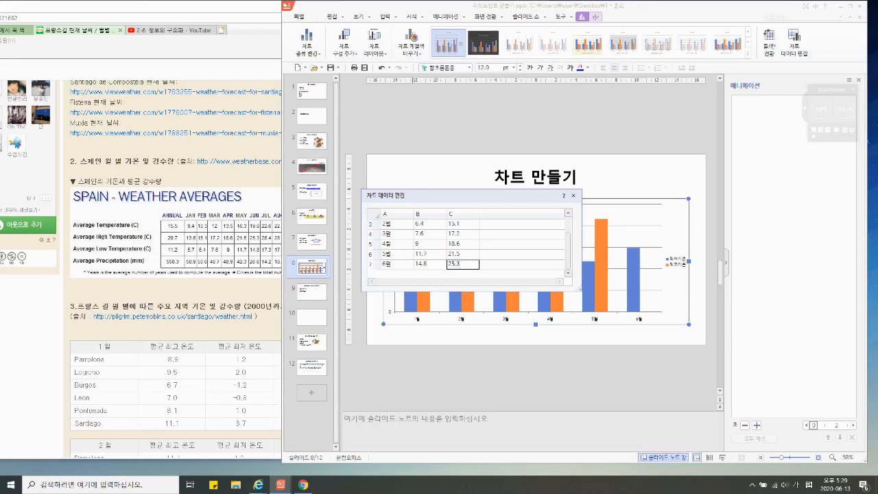
click(574, 196)
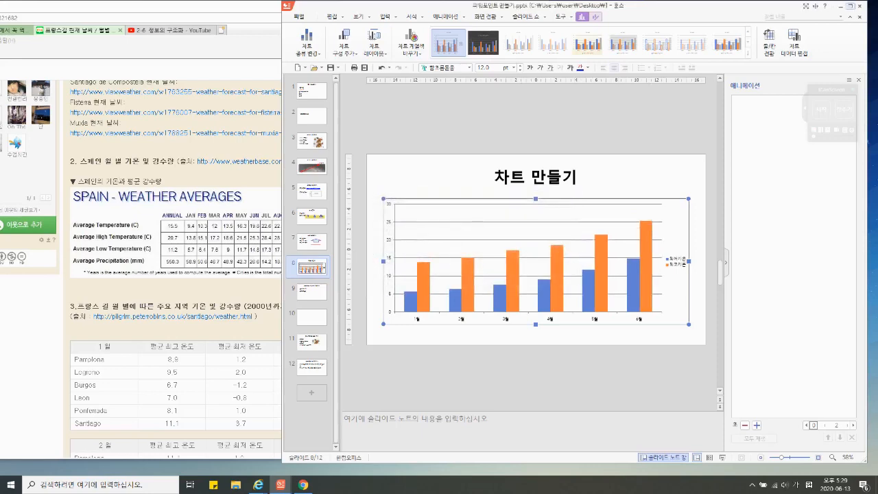
Step: Maximize the 한쇼 window and apply the chart style with a cream gradient background and the legend below the plot
click(841, 6)
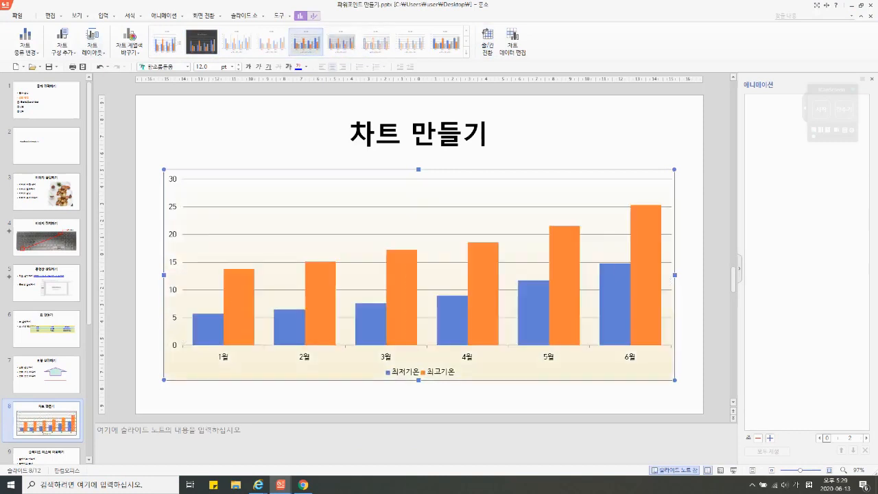
click(306, 43)
Step: Reopen the chart's data editor, review the monthly 최저기온 and 최고기온 values, and close it
click(512, 43)
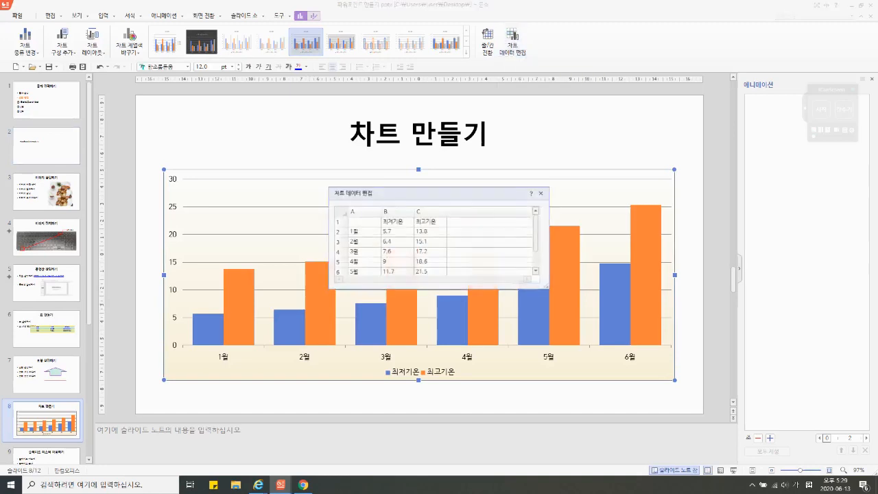
drag(439, 194, 430, 168)
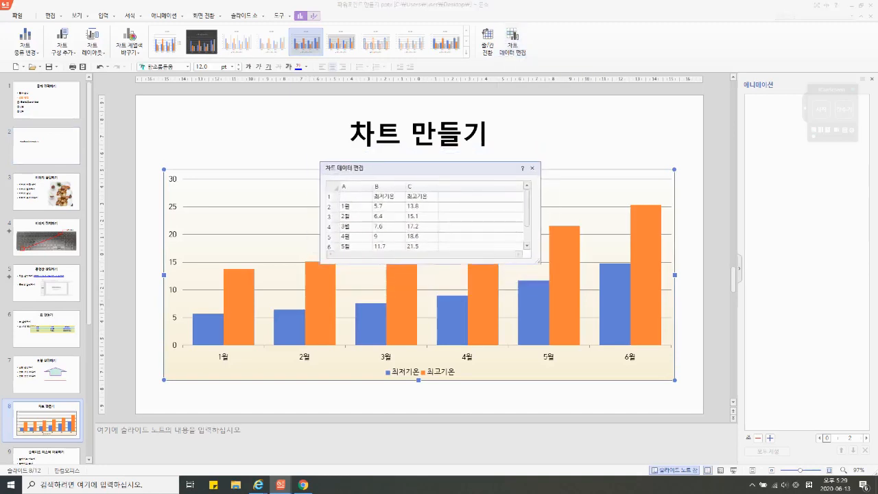
scroll(430, 216, down, 2)
click(531, 167)
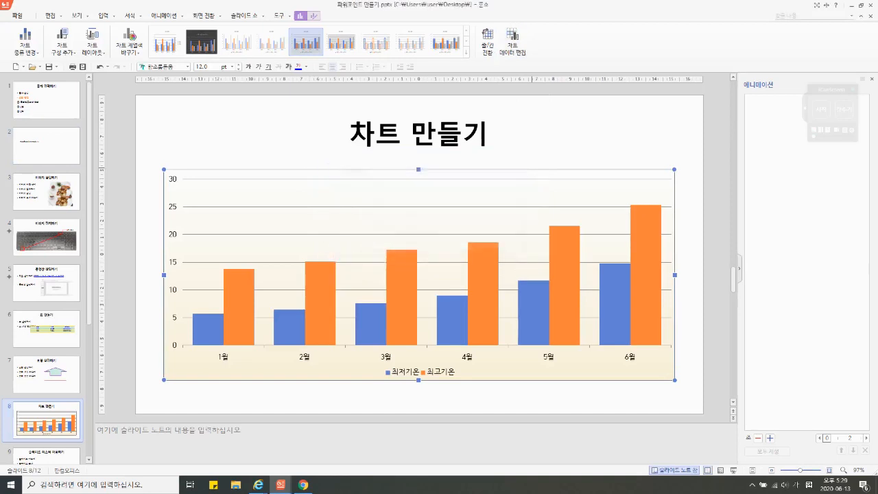
Step: Go to slide 9, 슬라이드 마스터 이용하기, and switch to the slide master view
scroll(46, 385, down, 3)
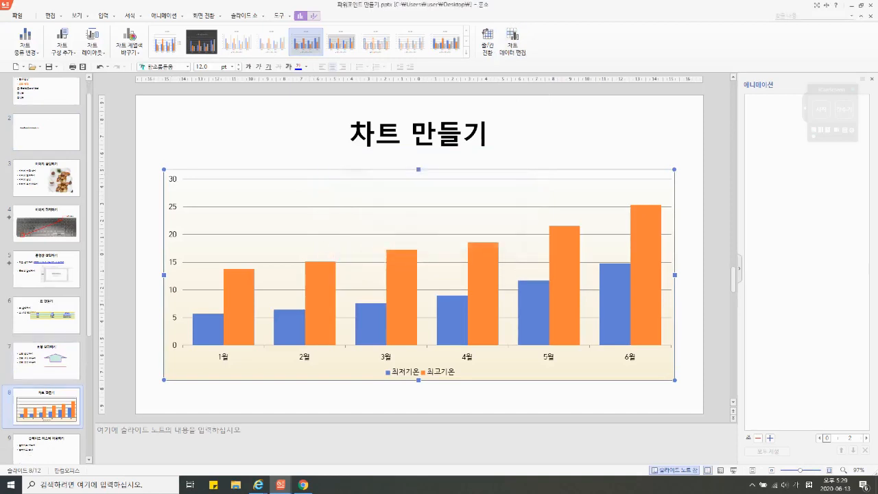
click(46, 429)
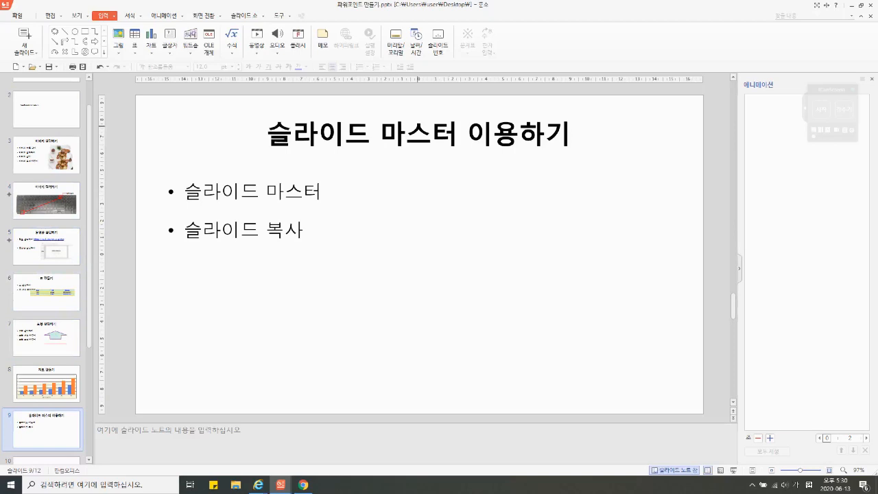
click(77, 15)
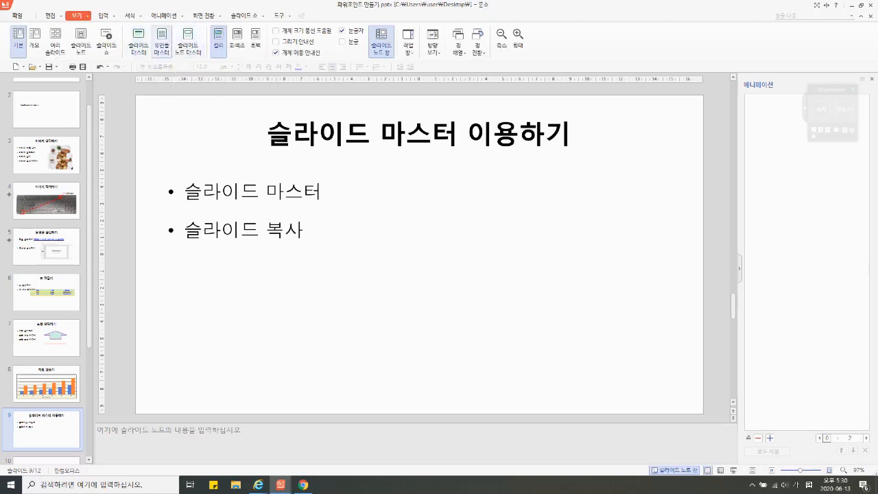
click(139, 41)
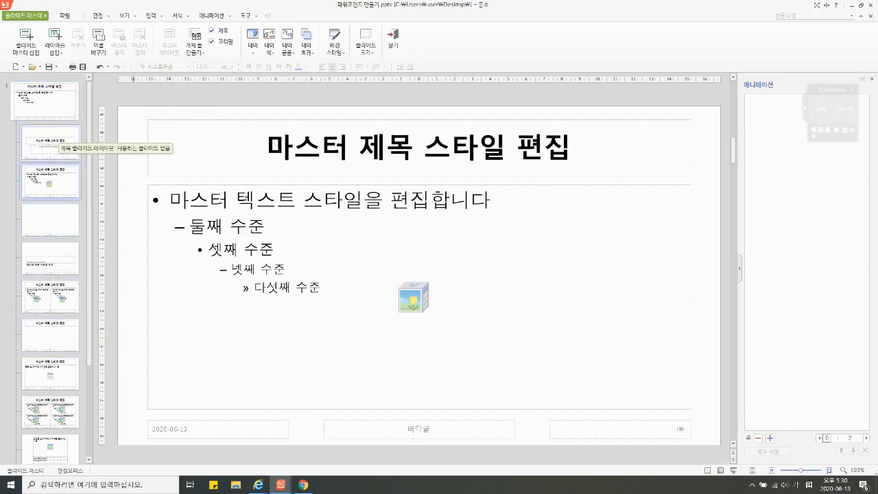
Step: Right-align the title placeholder on the topmost master slide
click(50, 105)
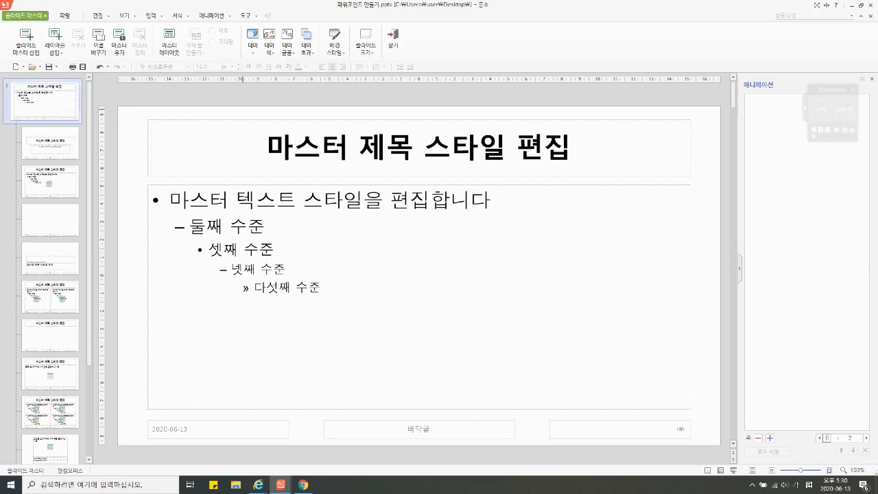
click(392, 148)
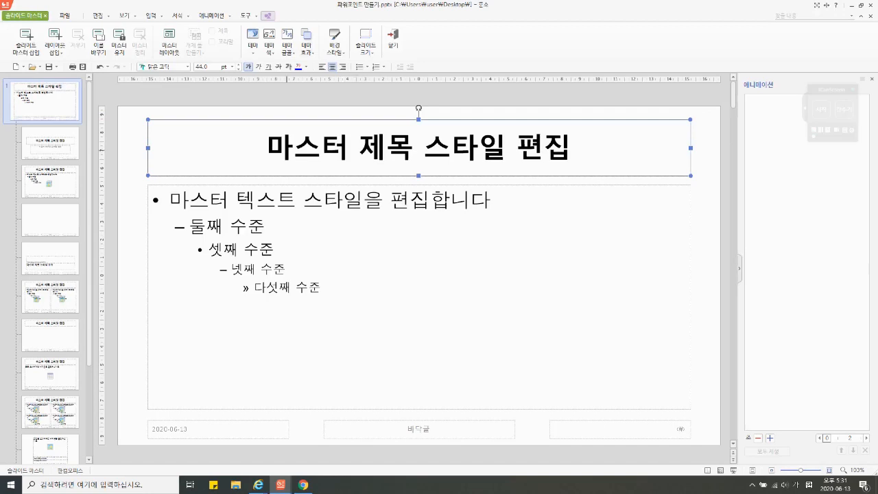
click(342, 66)
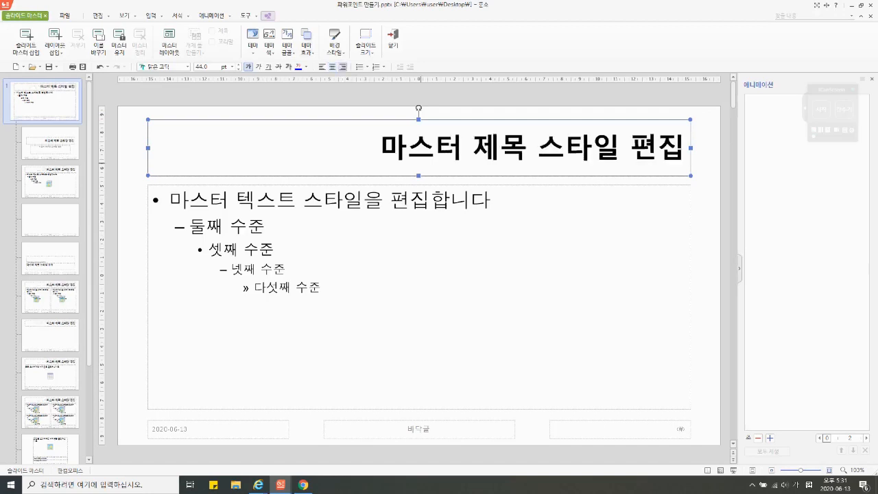
Step: Set the font of the master's body text placeholder to 한컴 쿨재즈 B
click(369, 185)
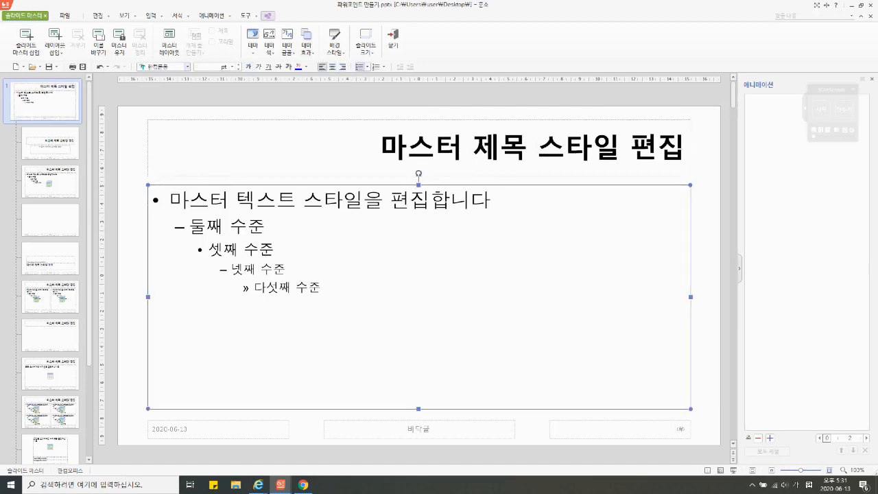
click(187, 67)
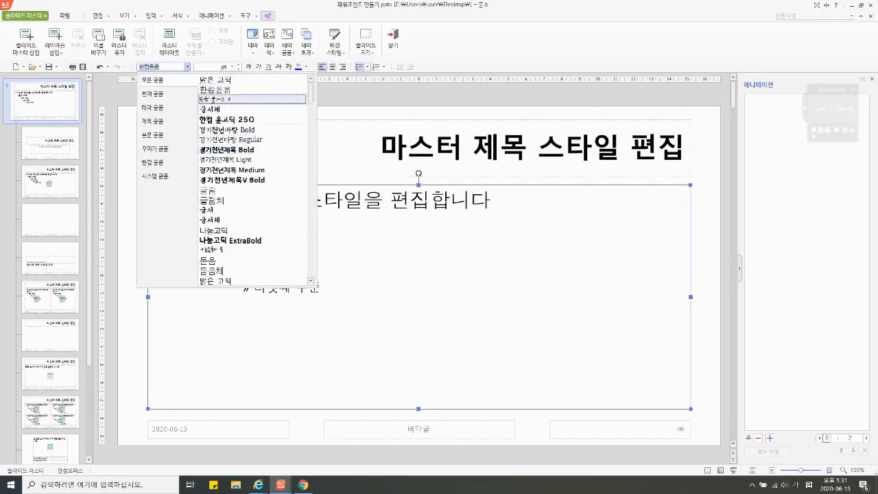
click(252, 100)
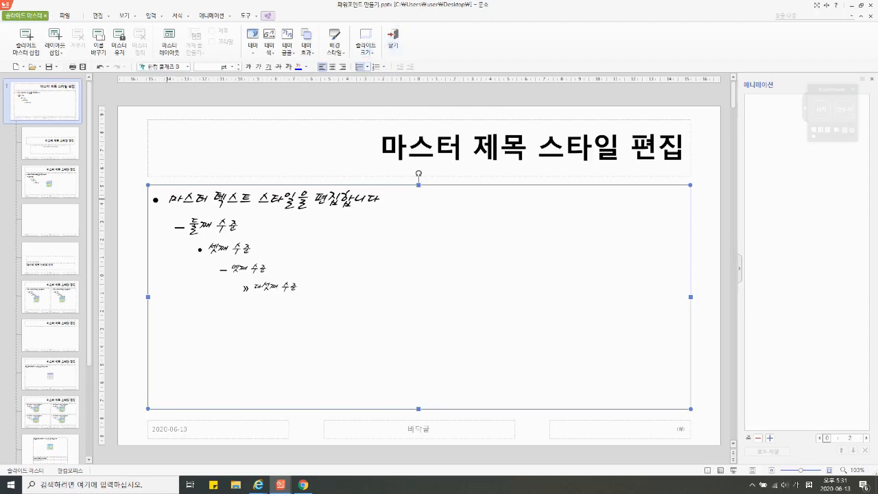
Step: Apply 1., 2. numbering to the first-level text in the master's body placeholder
click(168, 199)
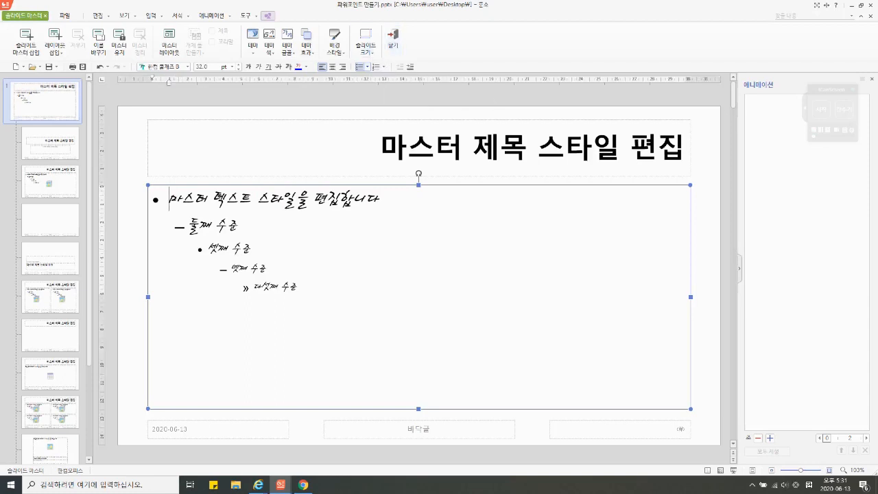
click(367, 67)
click(376, 67)
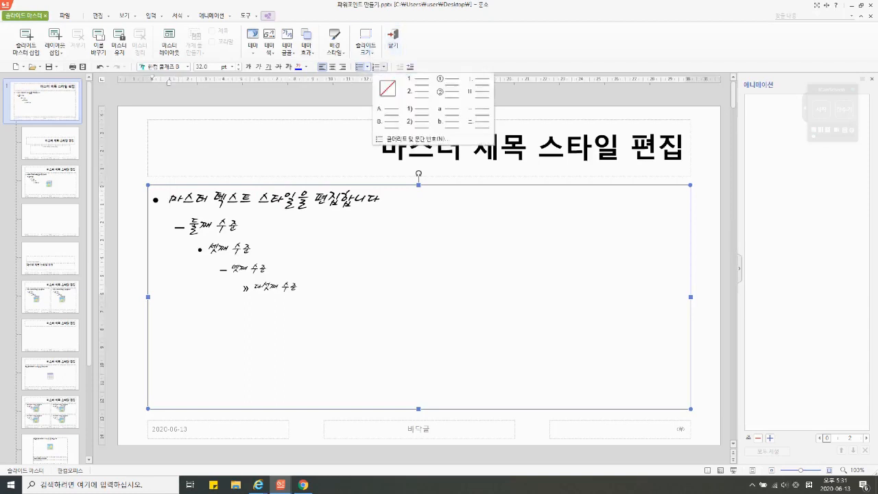
click(418, 89)
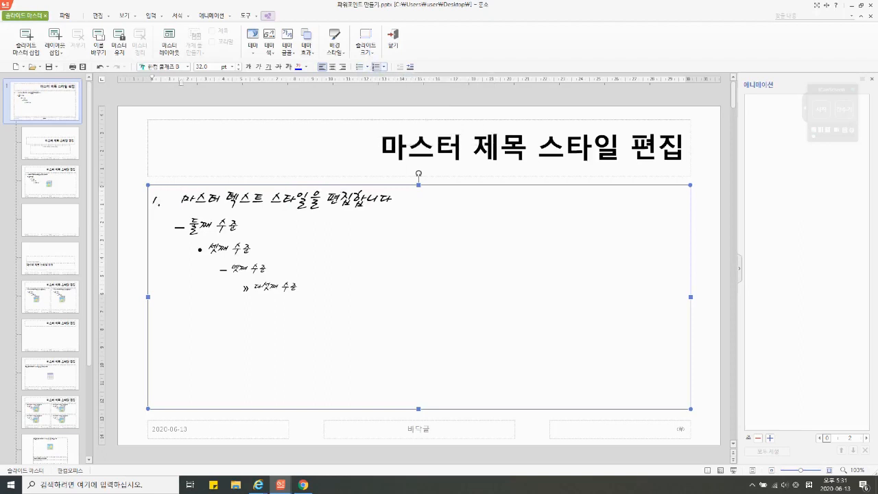
Step: Give the second-level text in the master body arrowhead bullets and close the slide master view
key(Down)
click(360, 67)
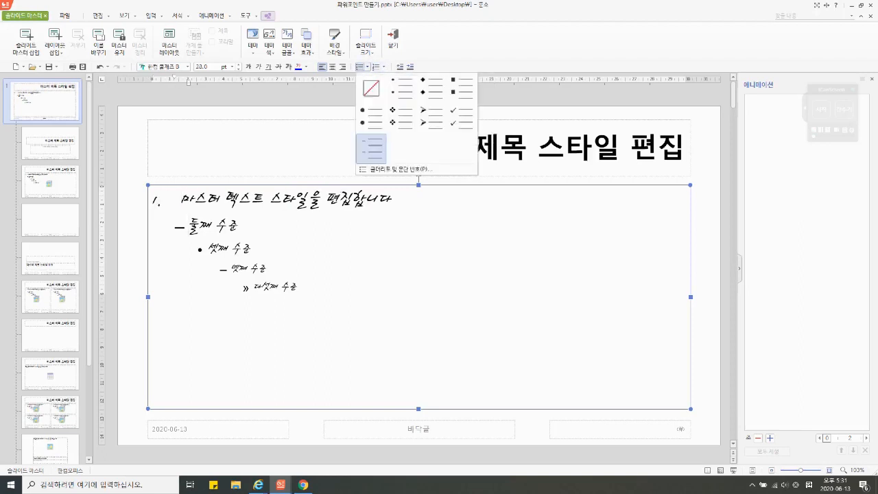
click(431, 117)
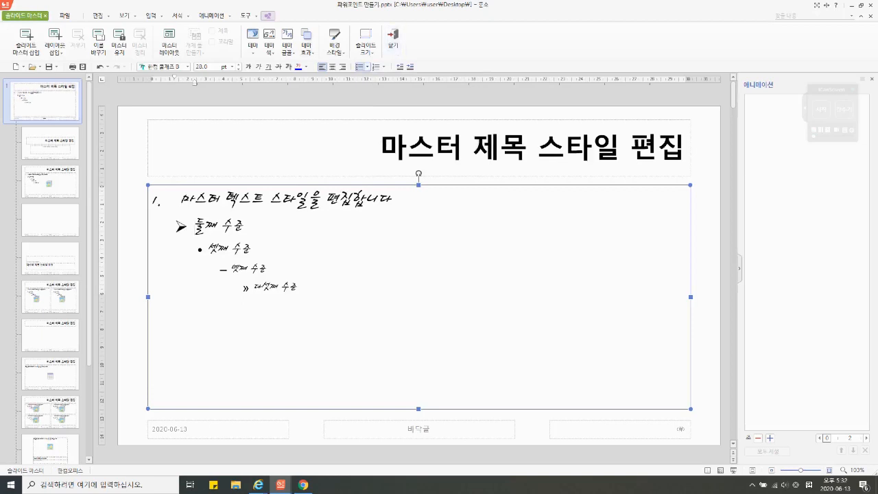
click(393, 41)
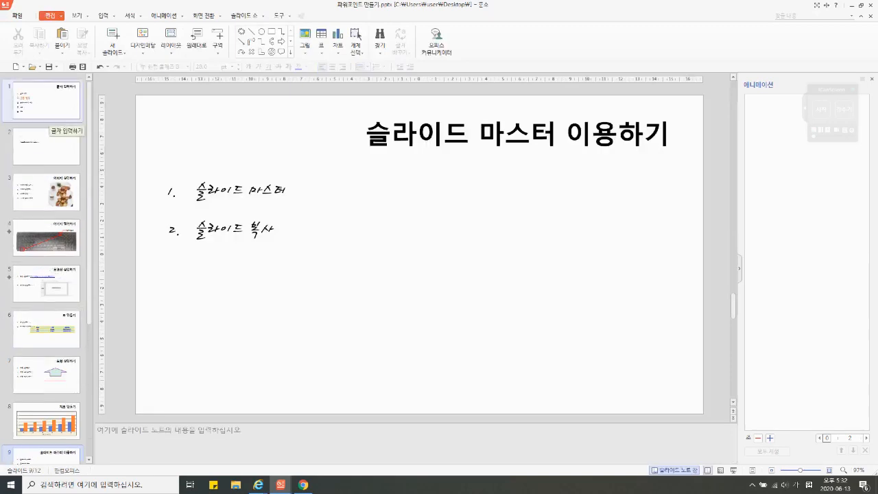
Step: Examine how the master formatting affects the numbered body text on slide 1 and the separate text box on slide 2
click(46, 109)
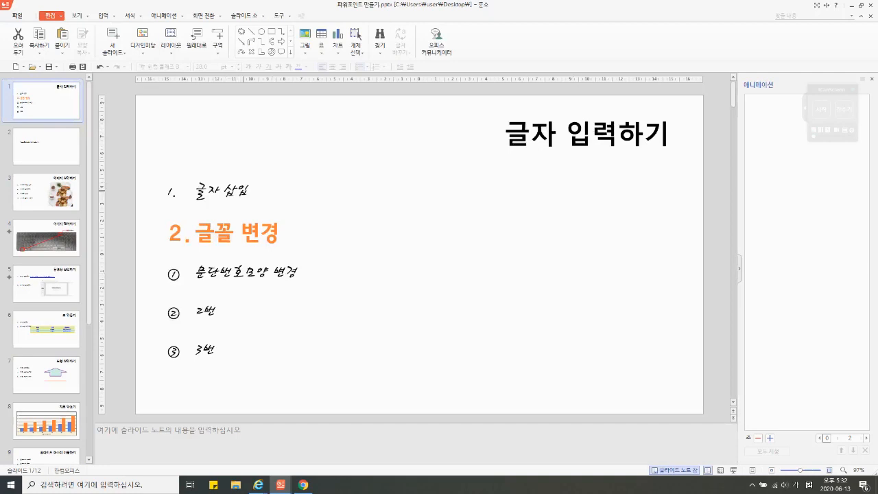
click(258, 192)
click(220, 272)
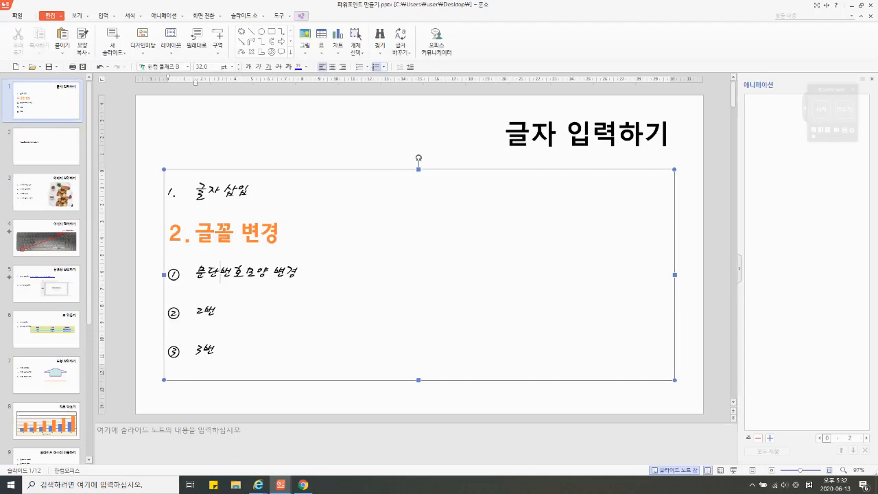
click(219, 311)
click(147, 288)
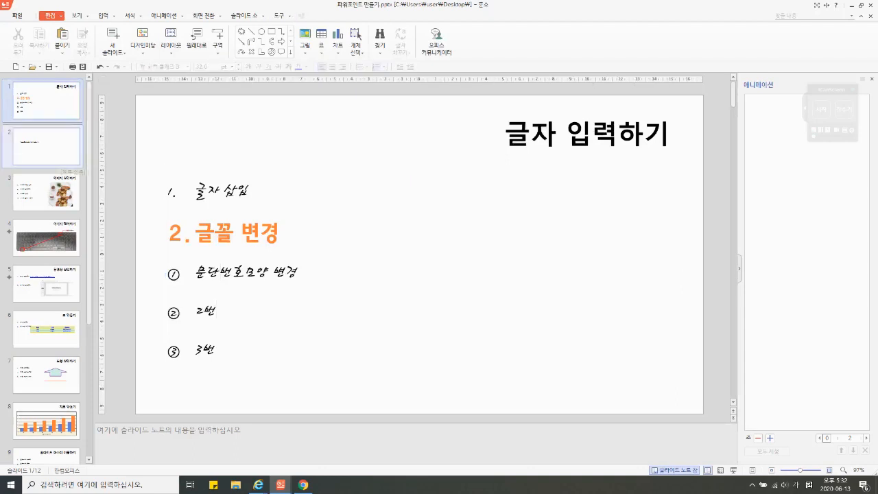
click(47, 147)
key(Down)
key(Up)
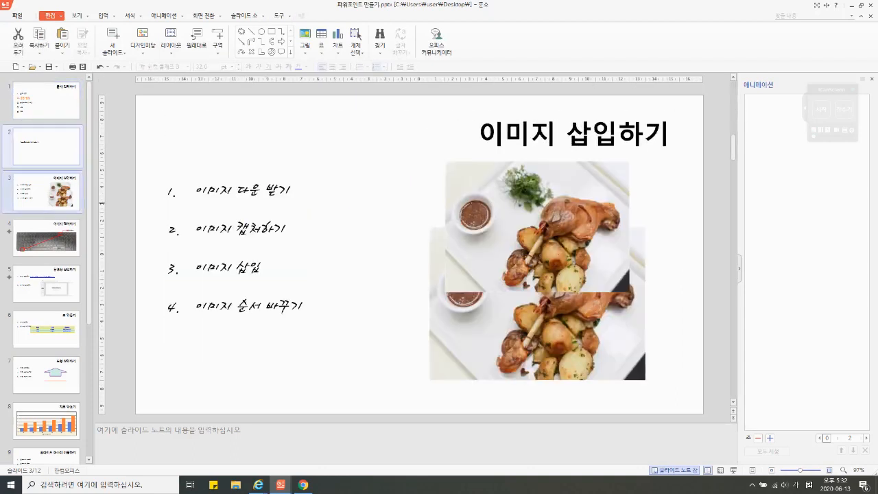
click(291, 213)
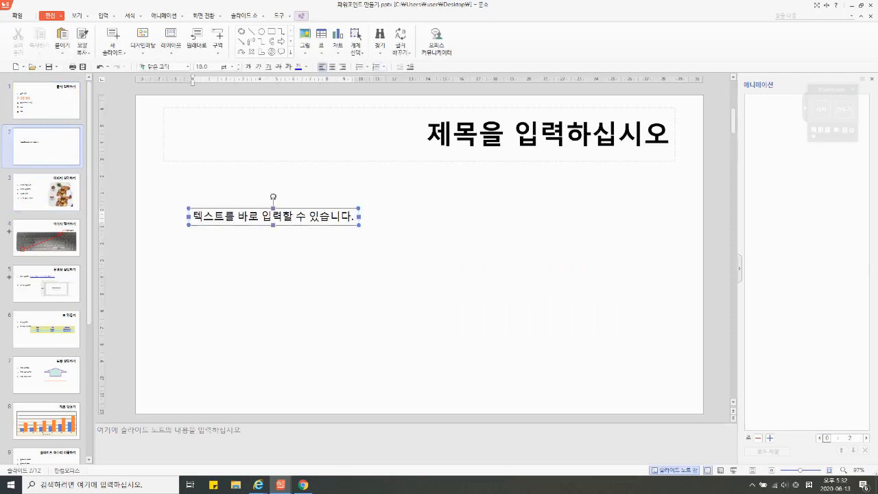
click(103, 16)
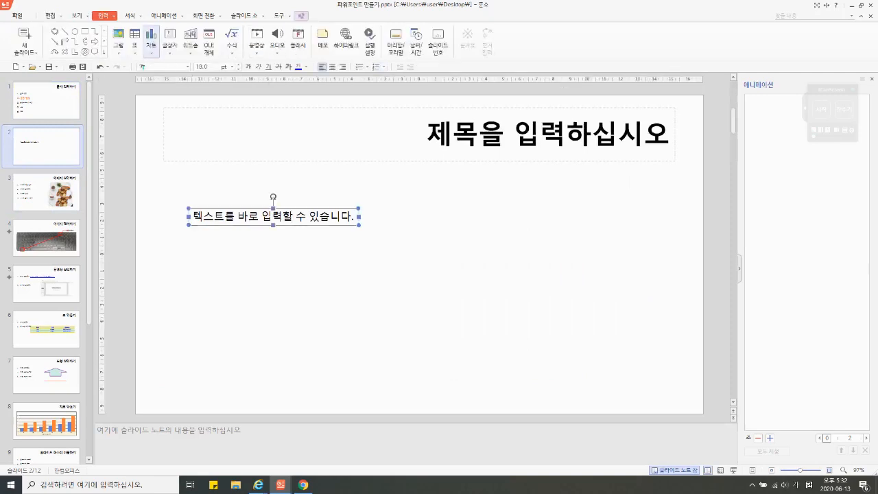
click(346, 192)
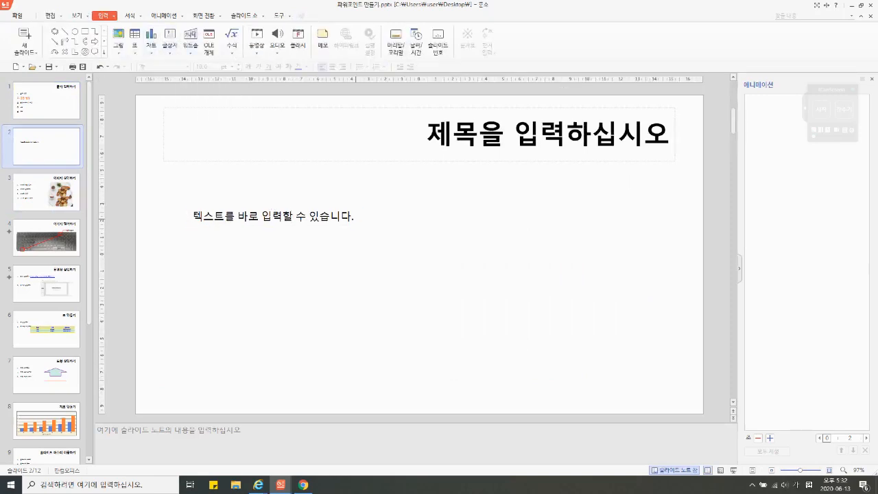
Step: Check the master's title alignment, font and numbering on slides 3, 5 and 6
click(50, 197)
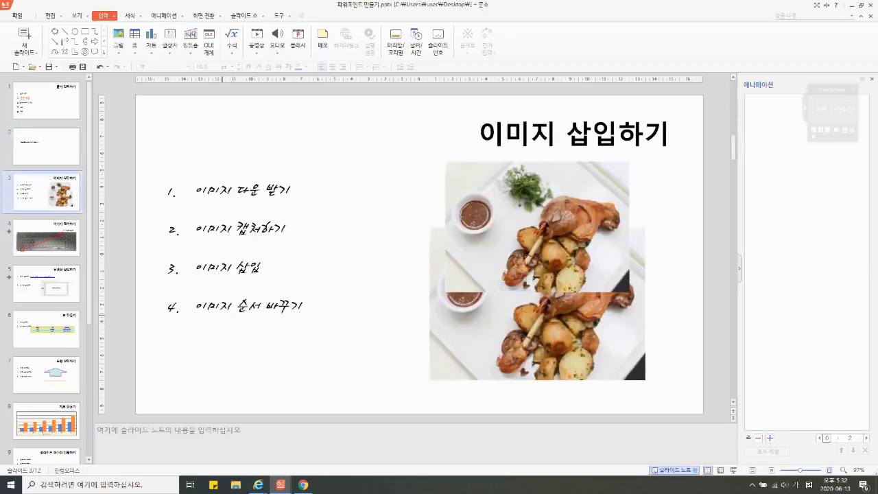
click(47, 283)
click(46, 329)
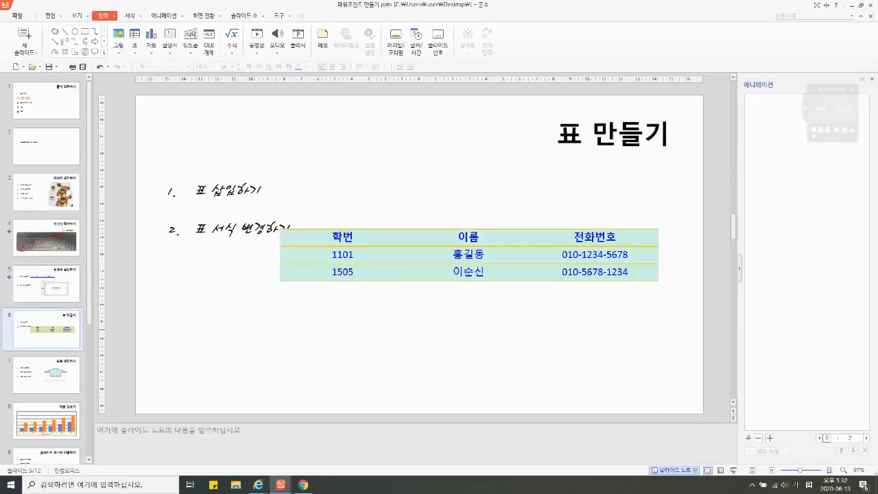
scroll(47, 416, down, 3)
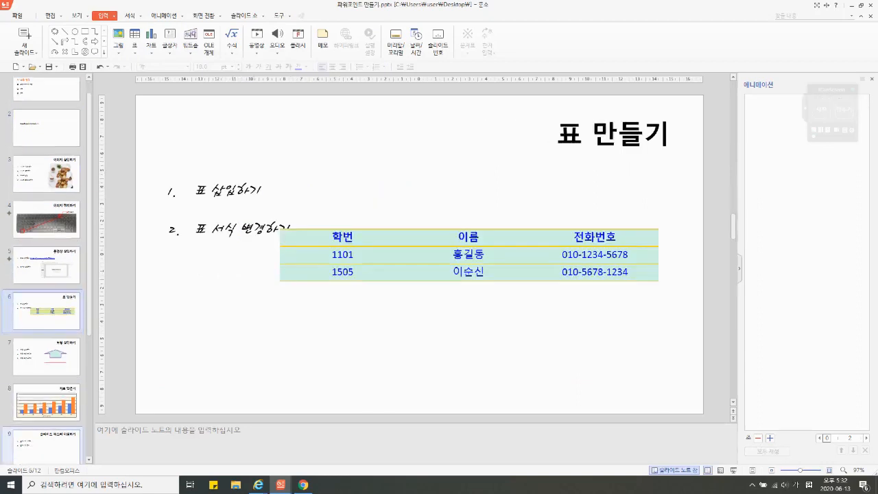
Step: Duplicate slide 9, 슬라이드 마스터 이용하기
click(47, 381)
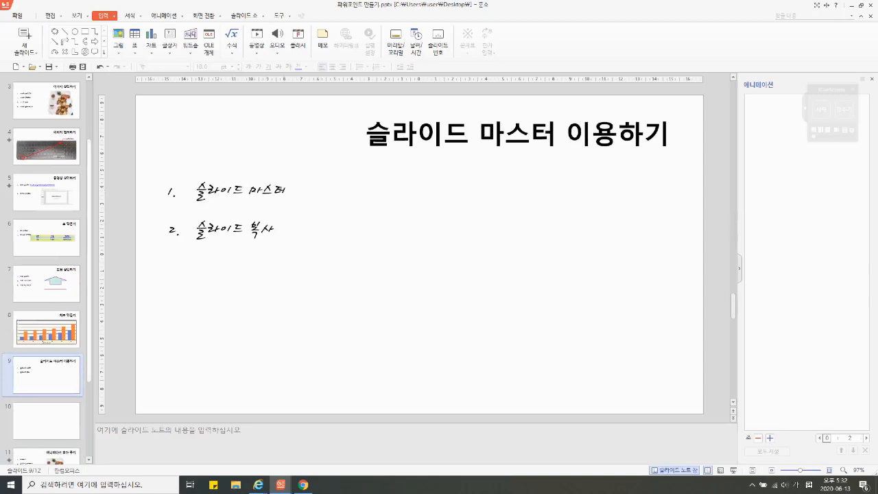
scroll(45, 373, up, 1)
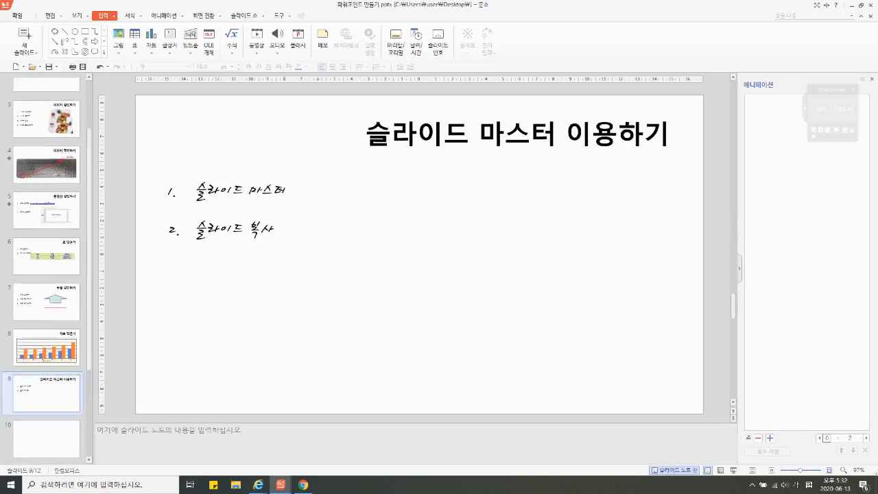
scroll(55, 390, down, 1)
right_click(54, 389)
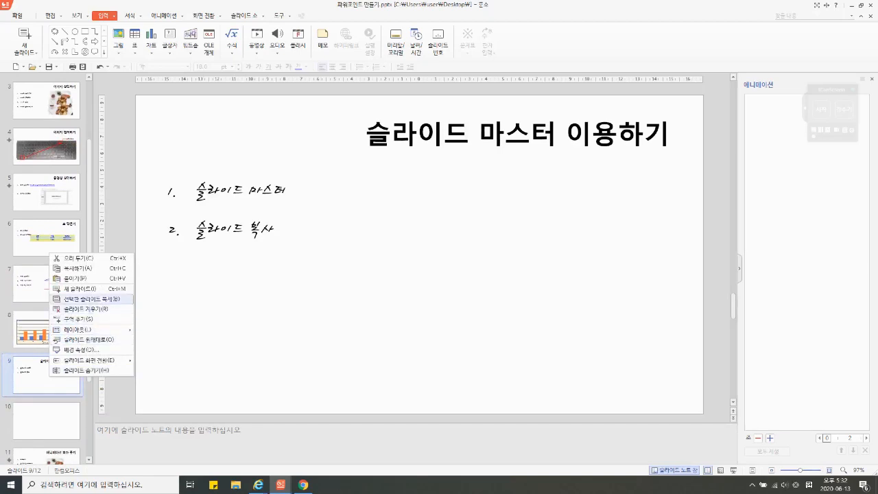
click(86, 299)
scroll(65, 321, down, 2)
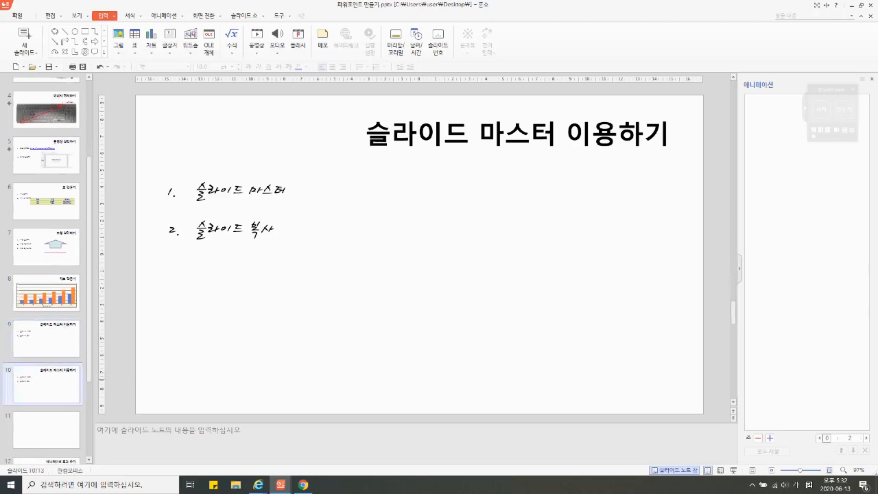
Step: Delete the duplicate of slide 9 and the blank slide that follows it
key(Delete)
key(Delete)
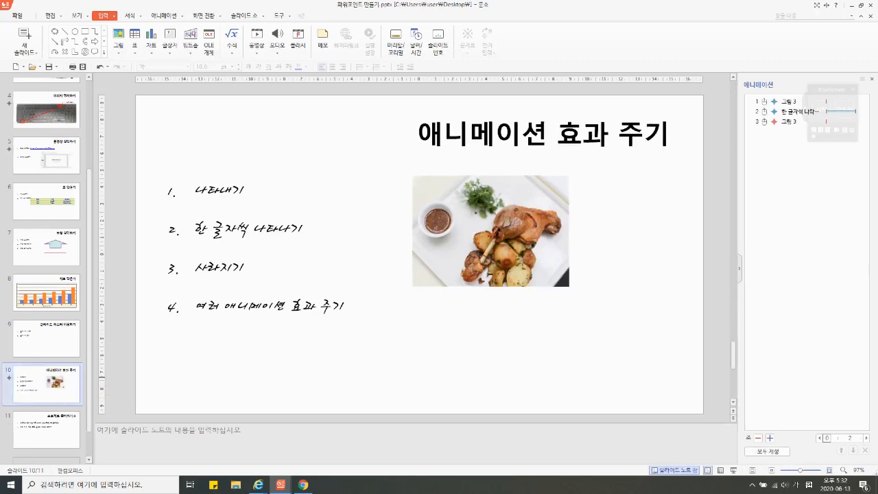
Step: Add a new slide after slide 9 and enter 1번 and 2번 as its numbered body items
right_click(73, 362)
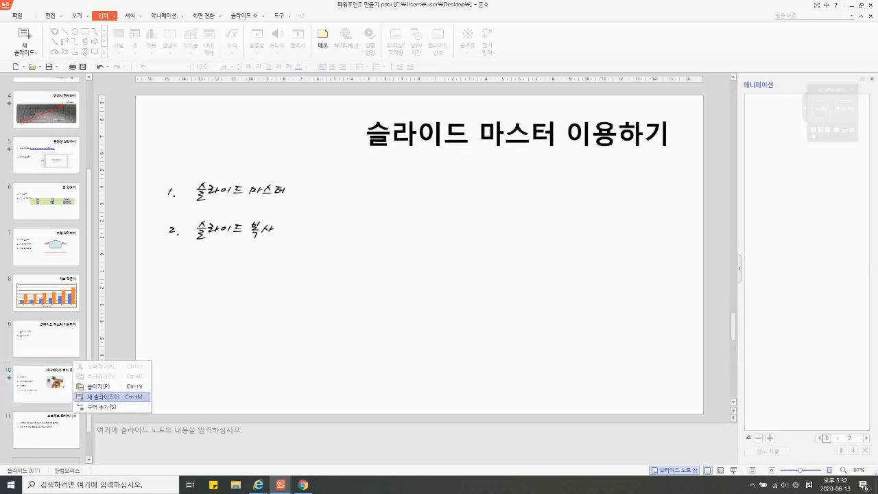
click(100, 396)
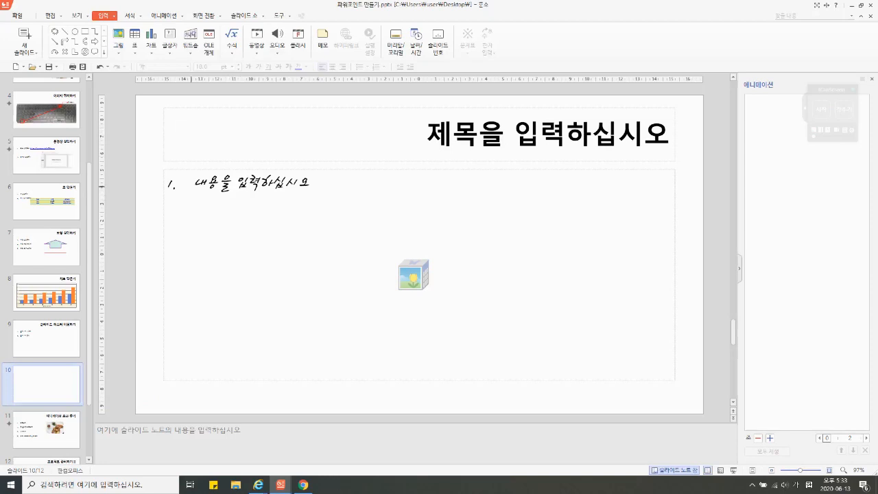
click(197, 186)
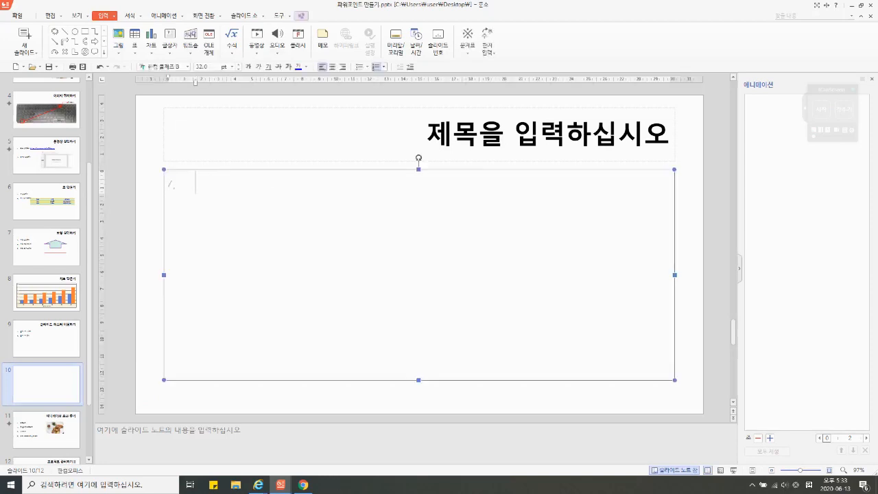
text(1페)
key(Return)
text(2번)
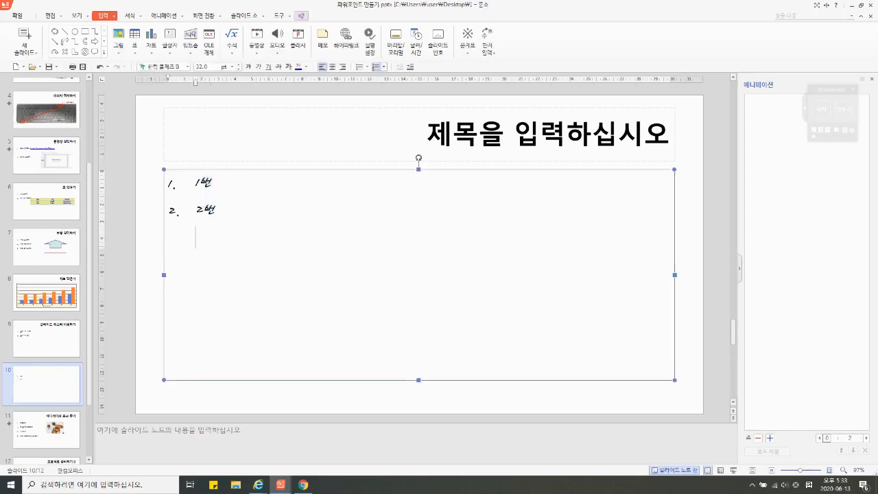
key(Return)
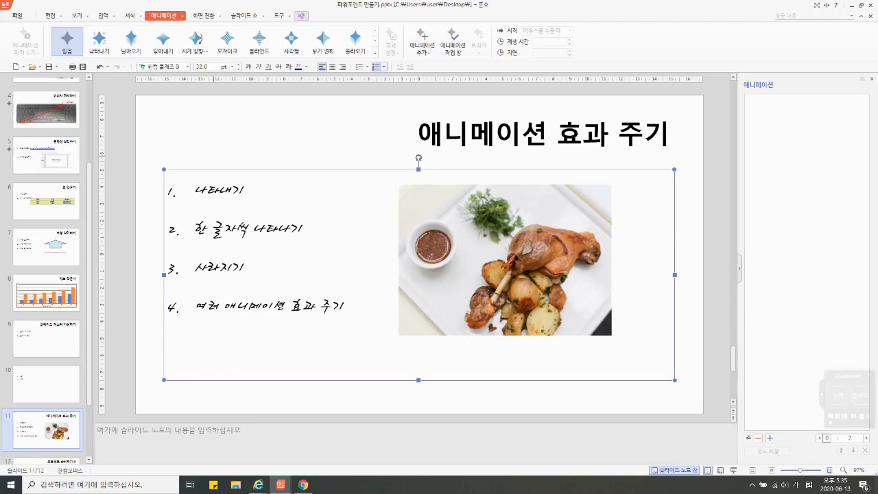
Step: On slide 11, apply the 나타내기 entrance animation to the first list item and 블라인드 to the food picture
key(Escape)
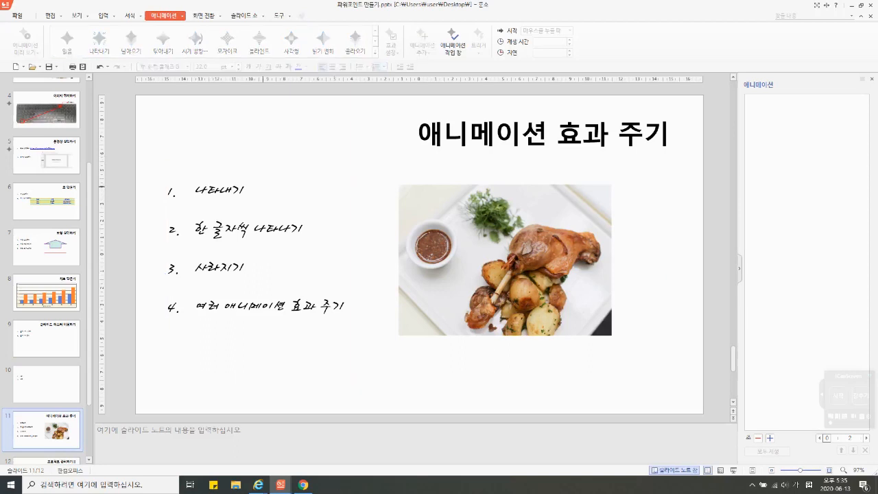
drag(244, 191, 196, 190)
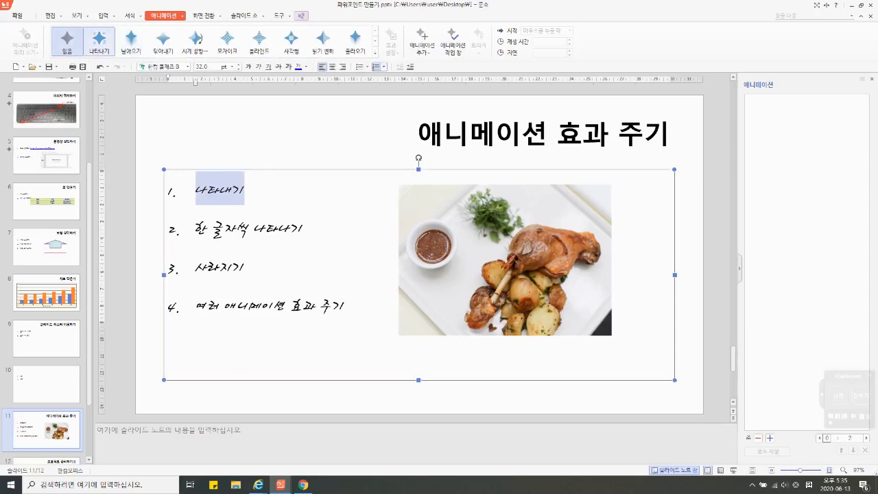
click(100, 40)
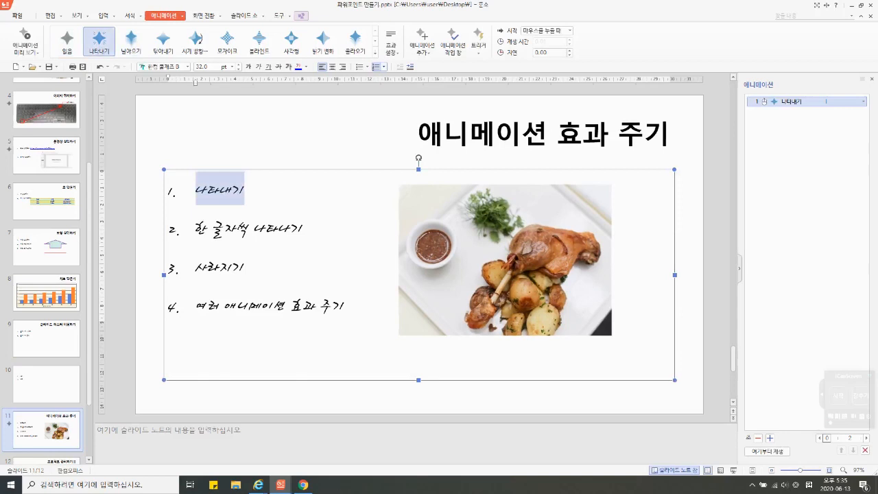
click(505, 260)
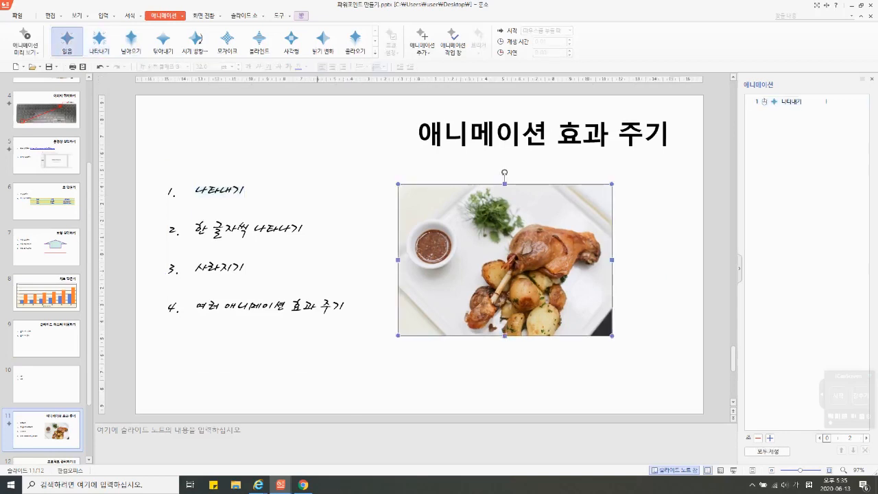
click(259, 41)
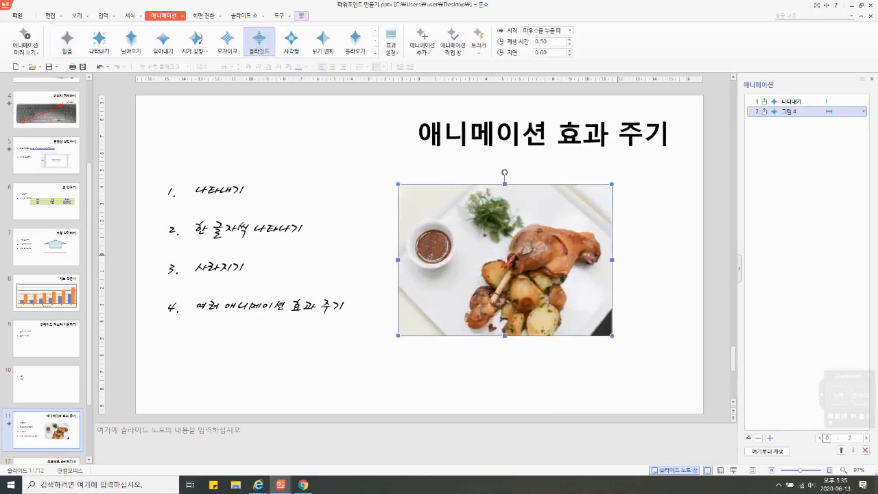
Step: Play the slide show from slide 11 to preview the text and picture animations, and return to editing
key(shift+F5)
key(Right)
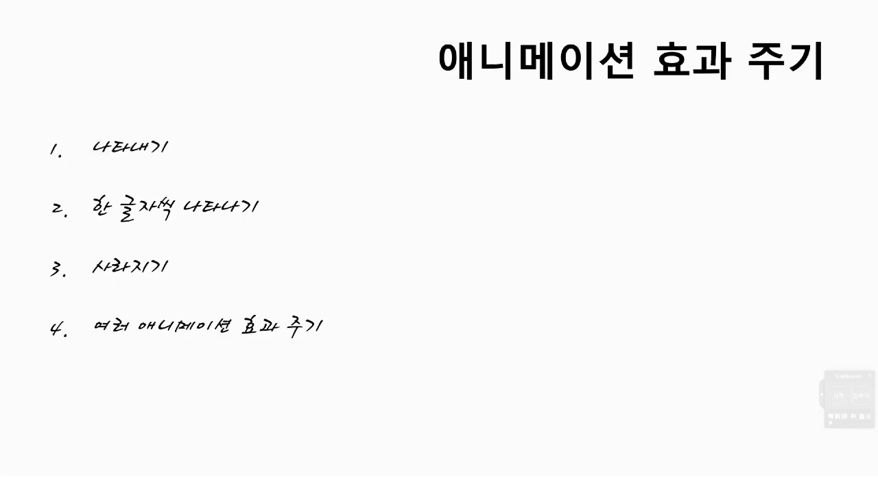
key(Right)
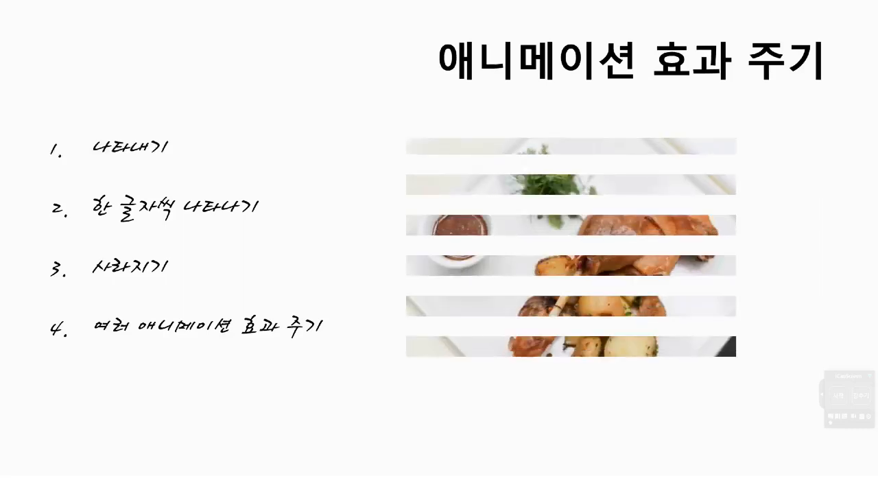
key(Escape)
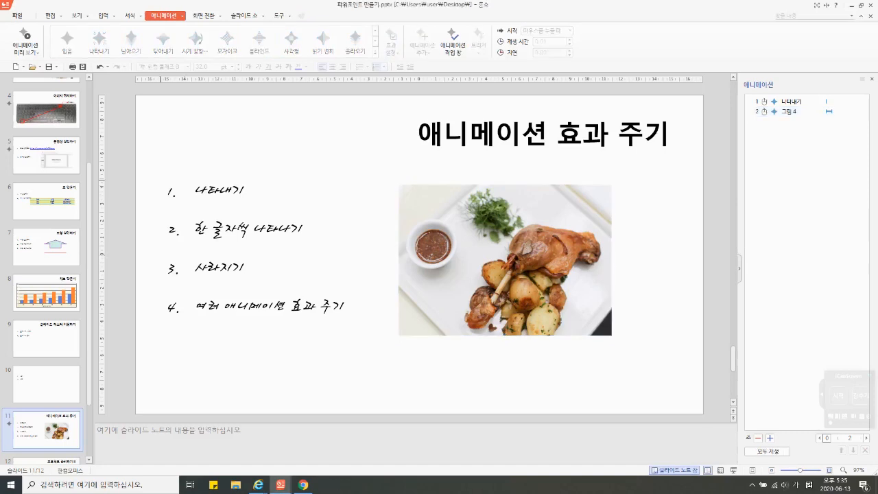
click(220, 192)
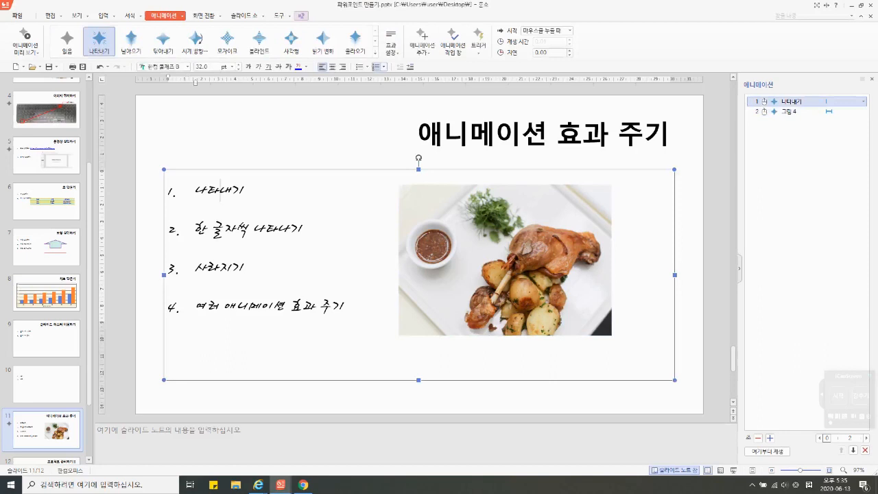
click(375, 52)
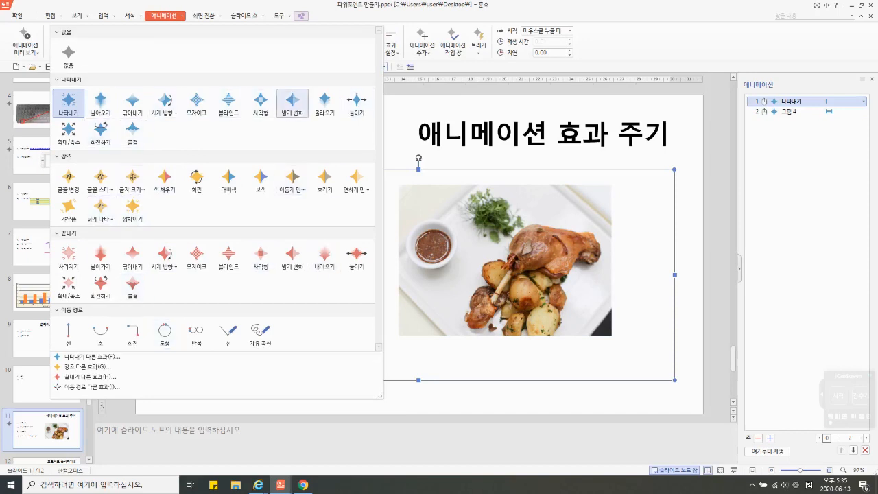
key(Escape)
key(Escape)
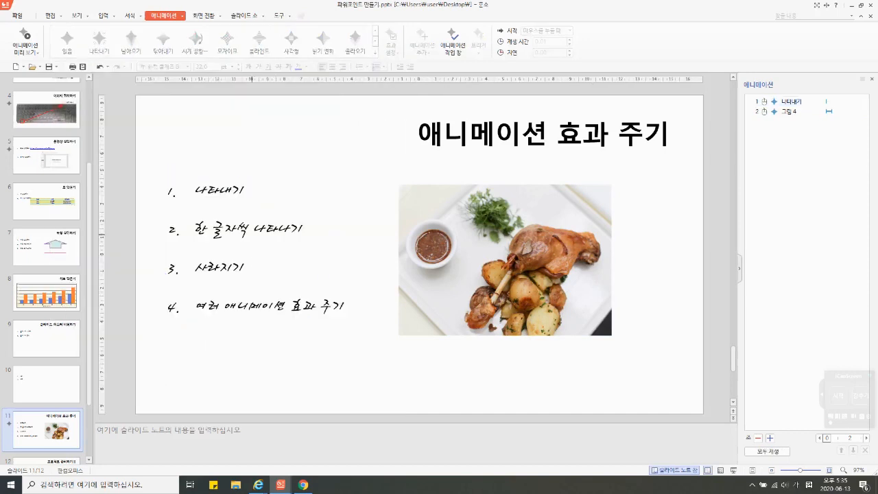
Step: Apply the 나타내기 entrance animation to the second list item, 한 글자씩 나타나기
double_click(251, 234)
click(304, 229)
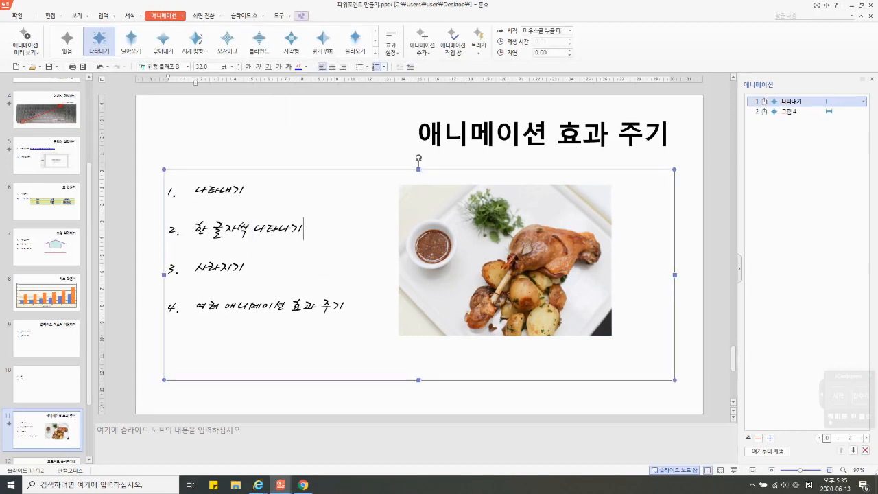
drag(304, 229, 195, 229)
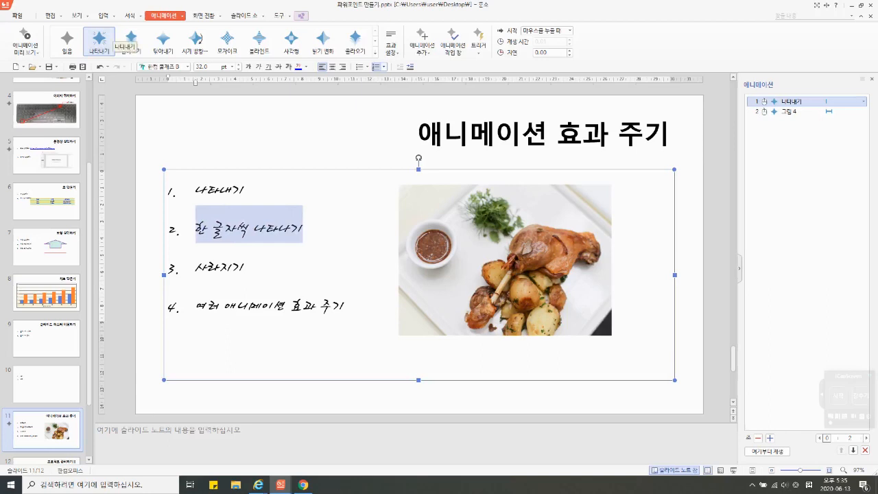
click(100, 40)
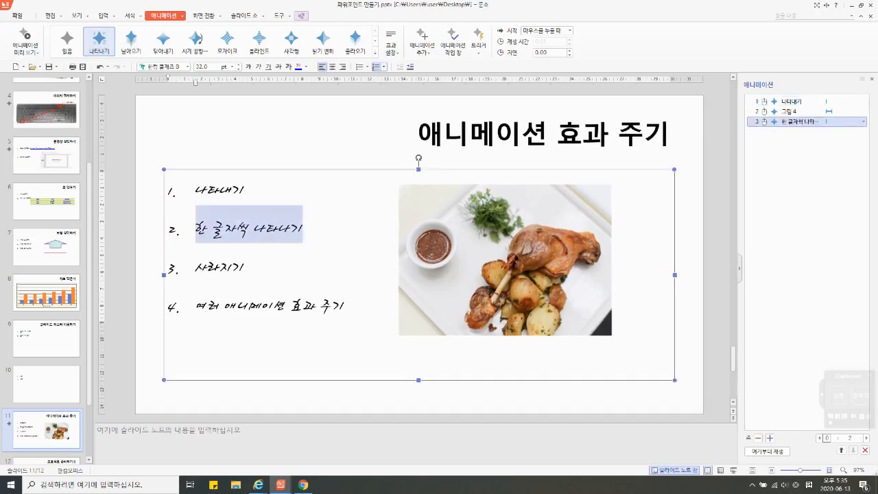
Step: Set the second list item's text animation to 문자 단위로 with a 0.1-second delay between characters
click(863, 121)
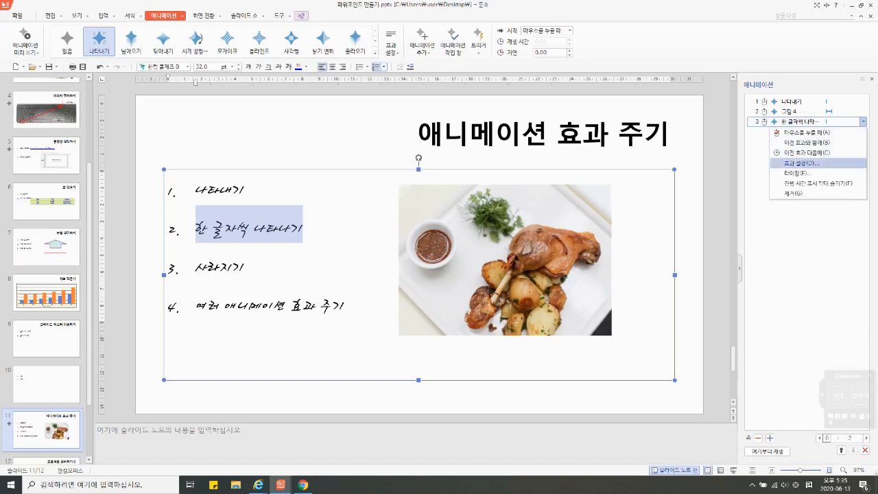
click(801, 163)
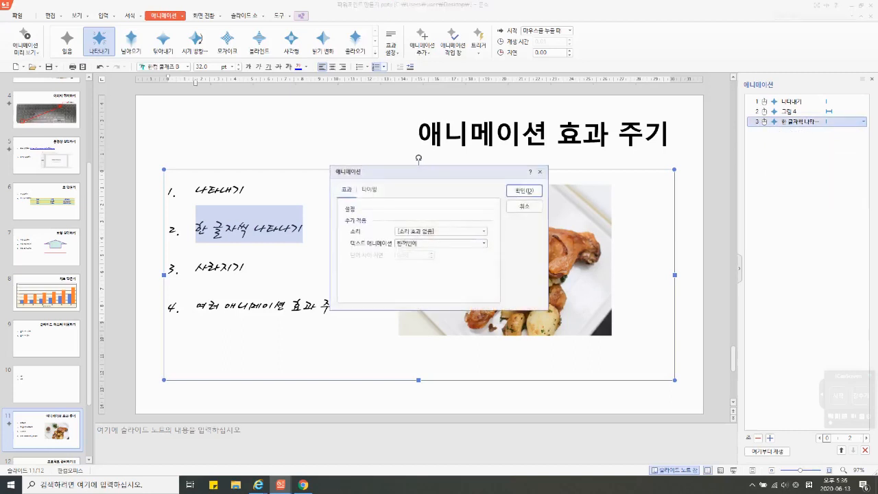
click(484, 243)
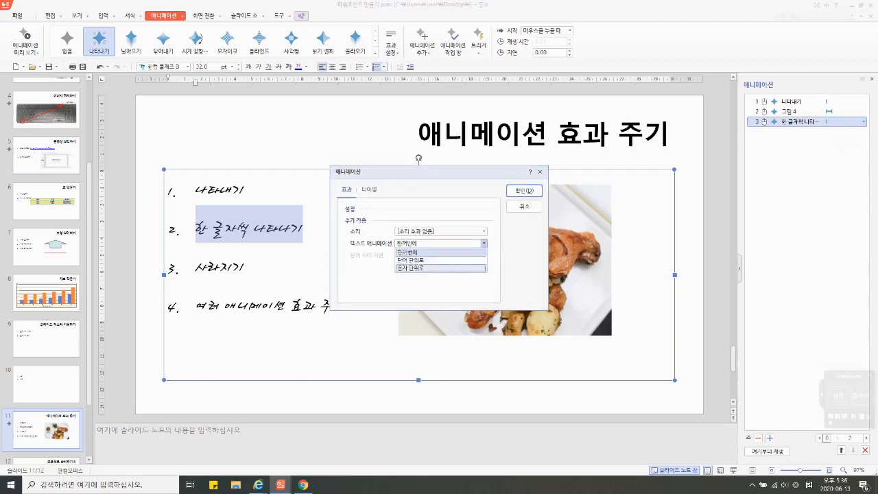
click(439, 258)
key(Tab)
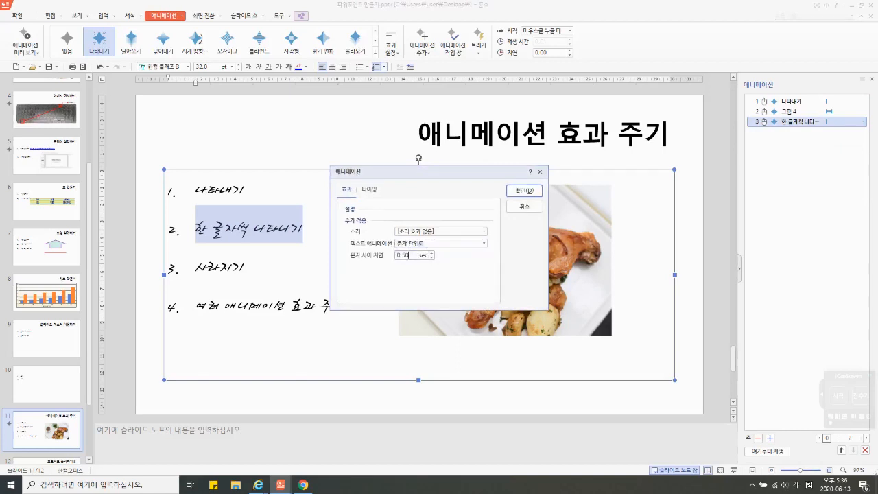
text(0.1)
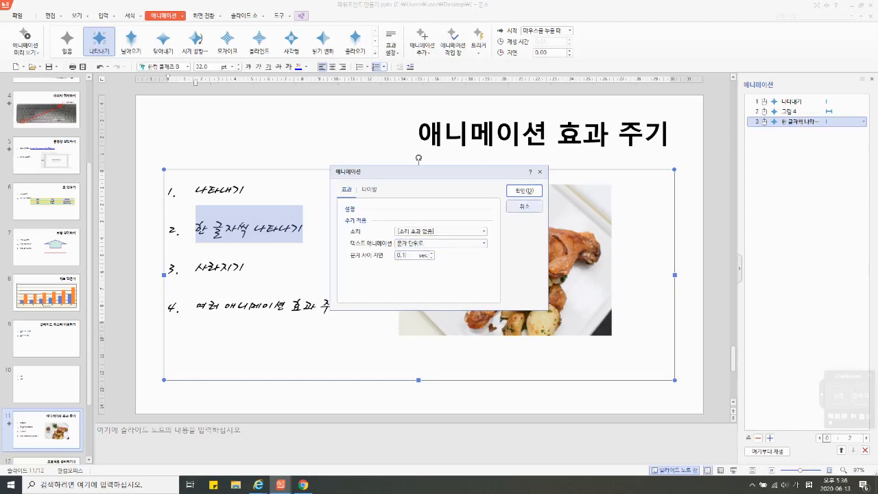
click(533, 190)
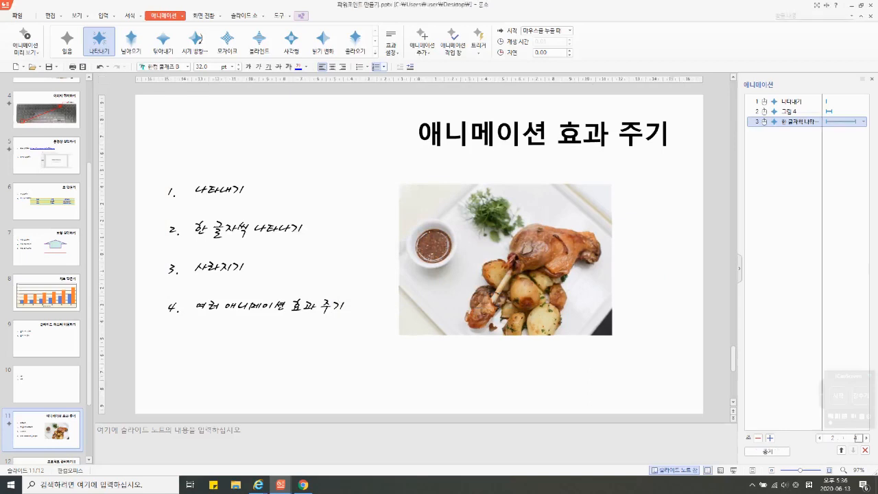
Step: Play slide 11 as a slide show through the character-by-character text animation, and return to editing
key(shift+F5)
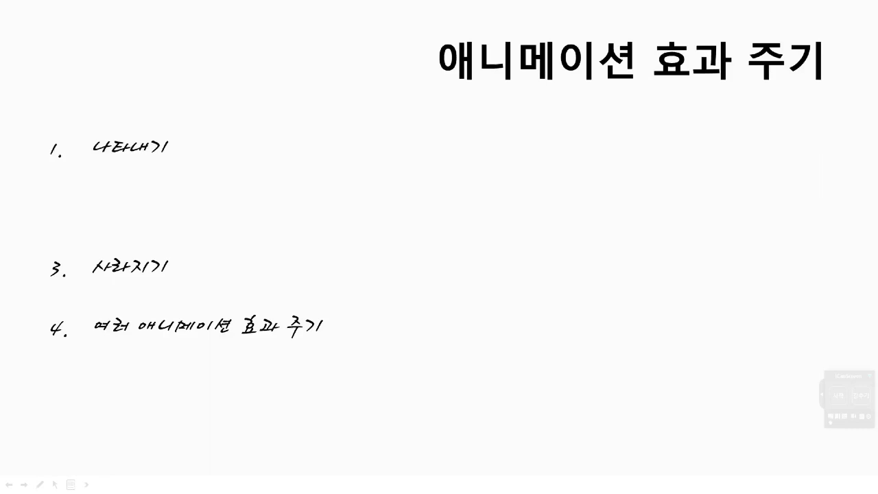
key(Return)
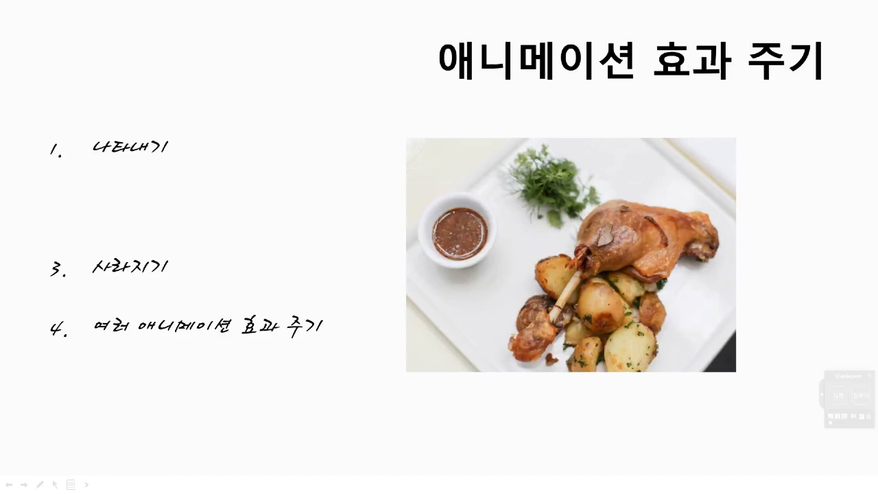
key(Return)
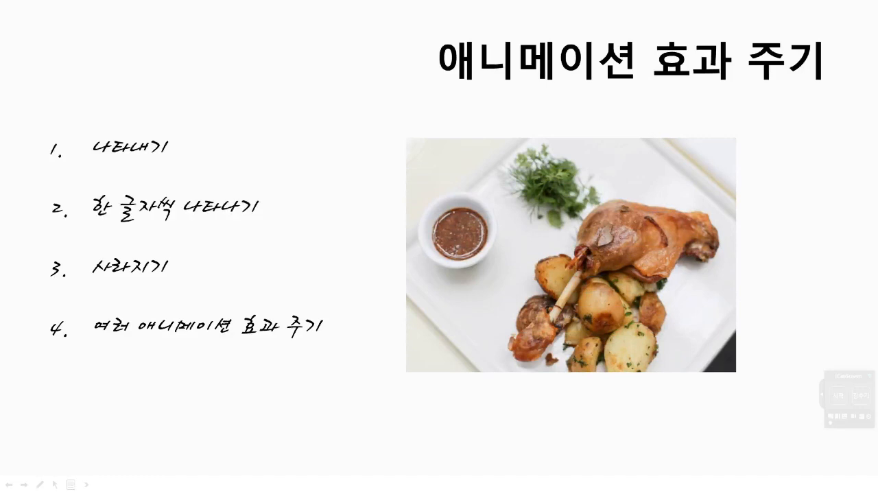
key(Return)
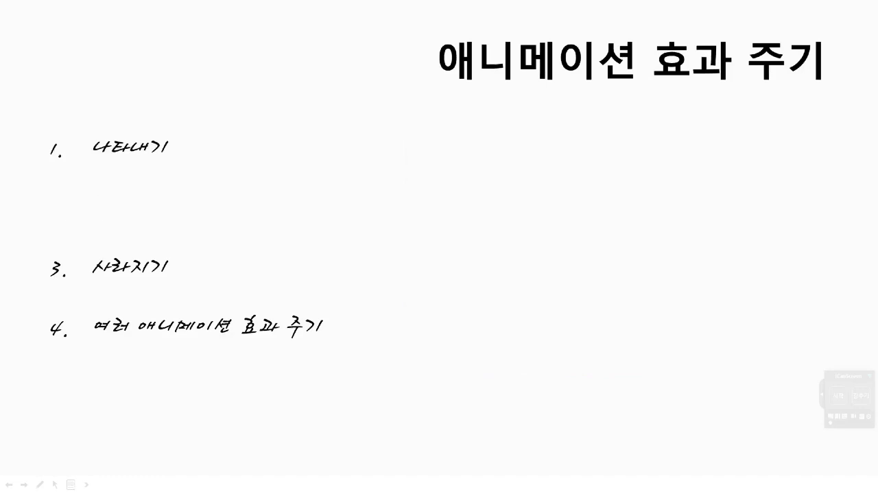
key(Return)
key(Return)
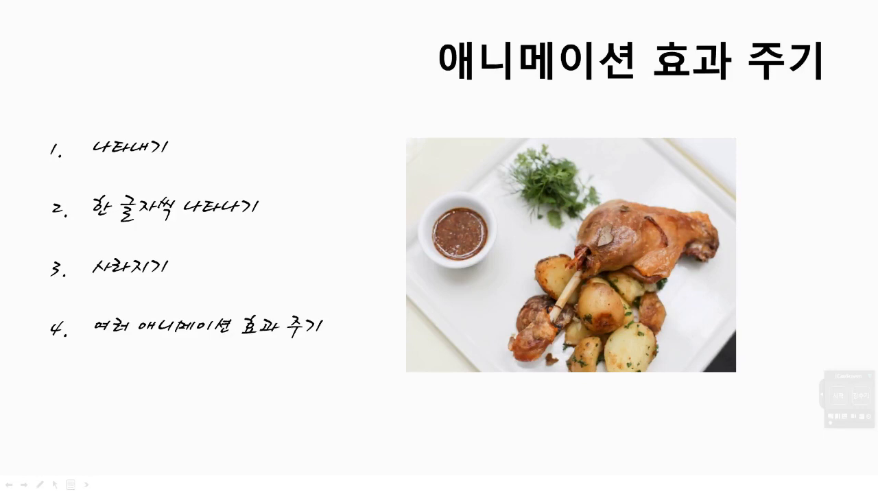
key(Escape)
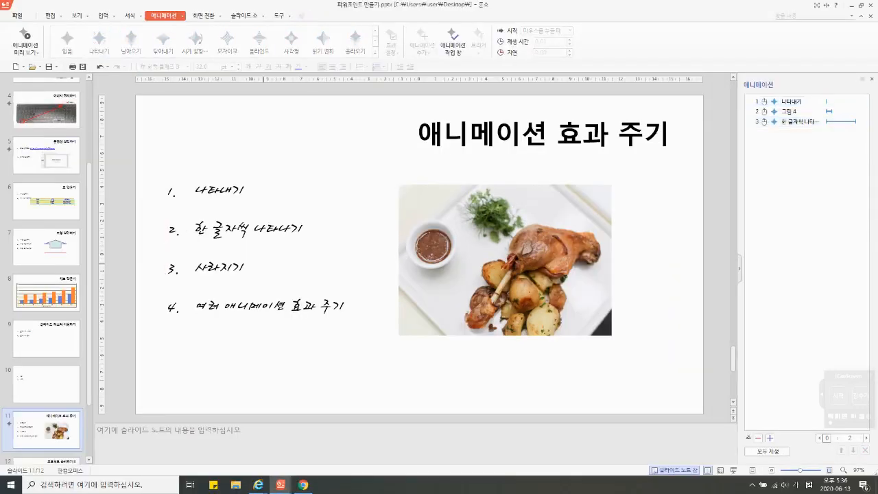
Step: Apply the 사라지기 exit animation to the third list item, 사라지기
click(256, 267)
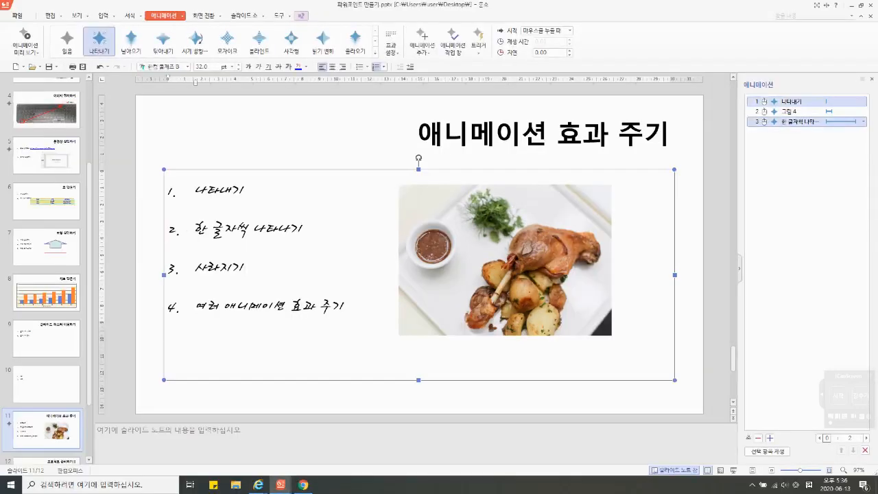
drag(255, 268, 196, 267)
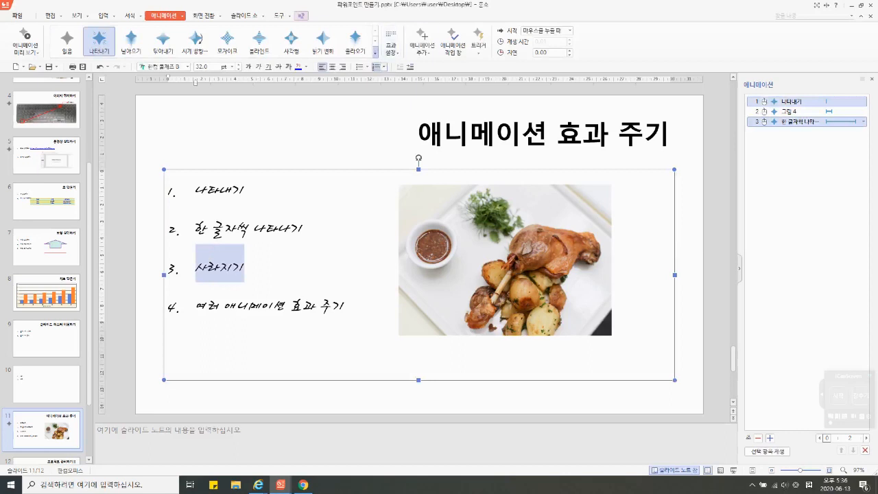
click(376, 52)
click(68, 255)
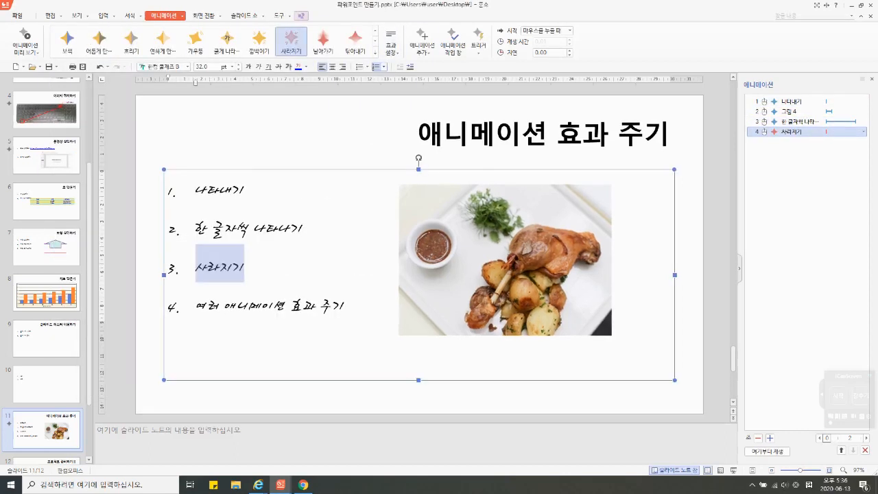
Step: Replace the food picture's animation with the 블라인드 exit effect from the 끝내기 group
click(498, 257)
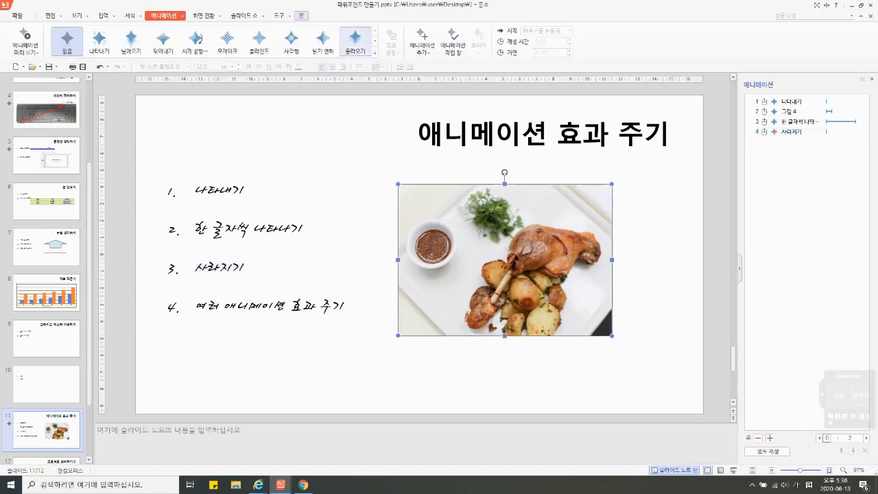
click(375, 52)
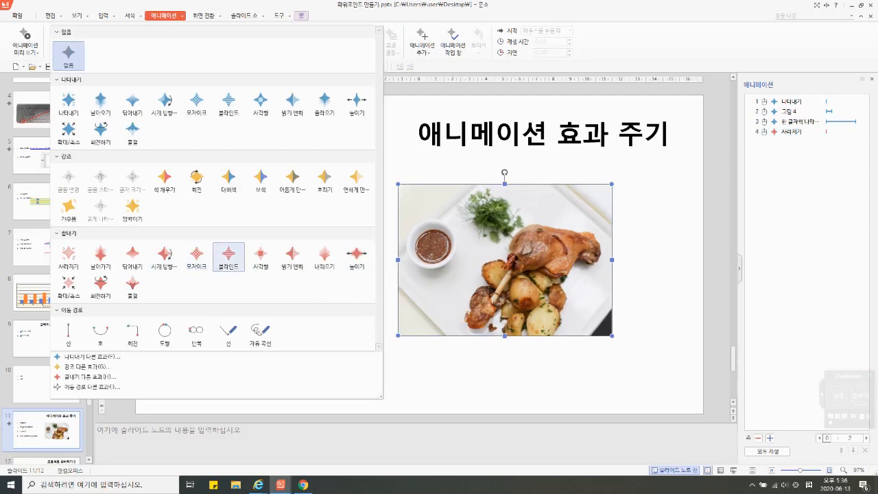
click(228, 255)
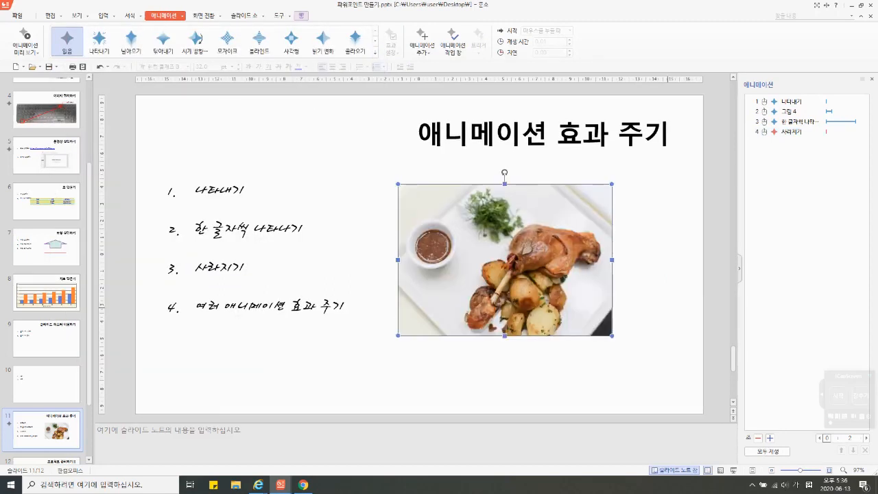
click(660, 308)
Step: Play slide 11 as a slide show through the exit animations of the picture and the third list item, and return to editing
key(shift+F5)
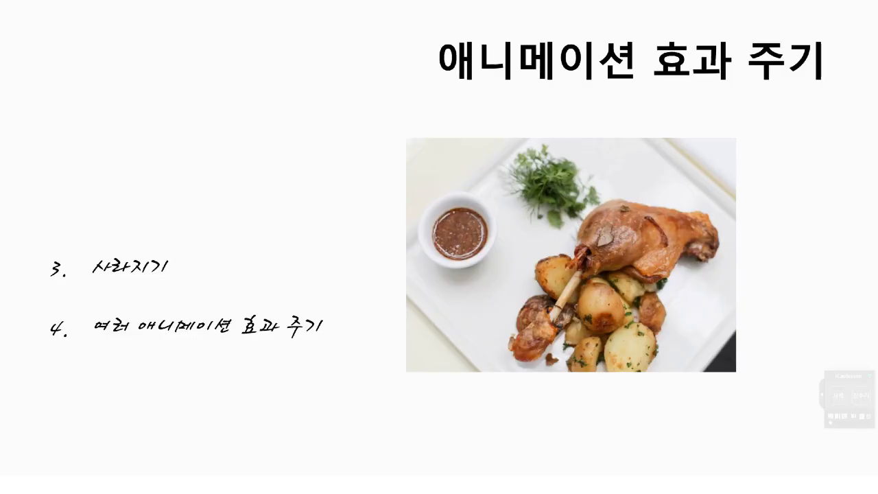
click(661, 308)
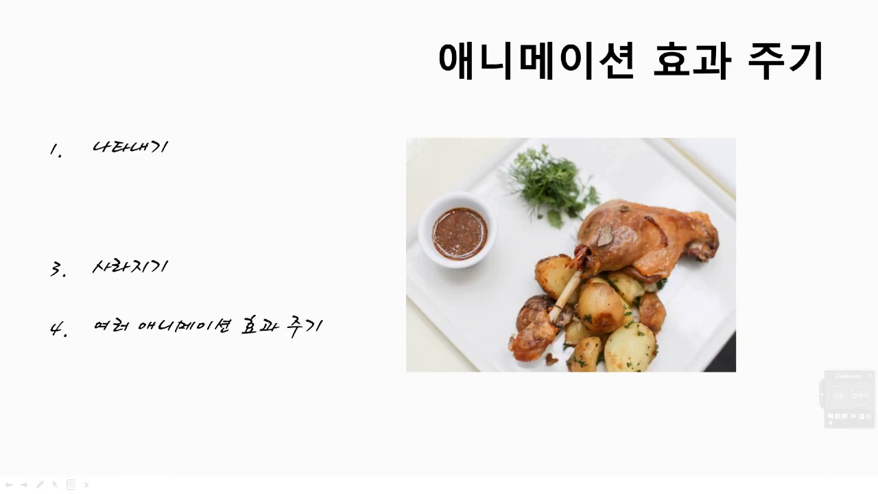
key(Right)
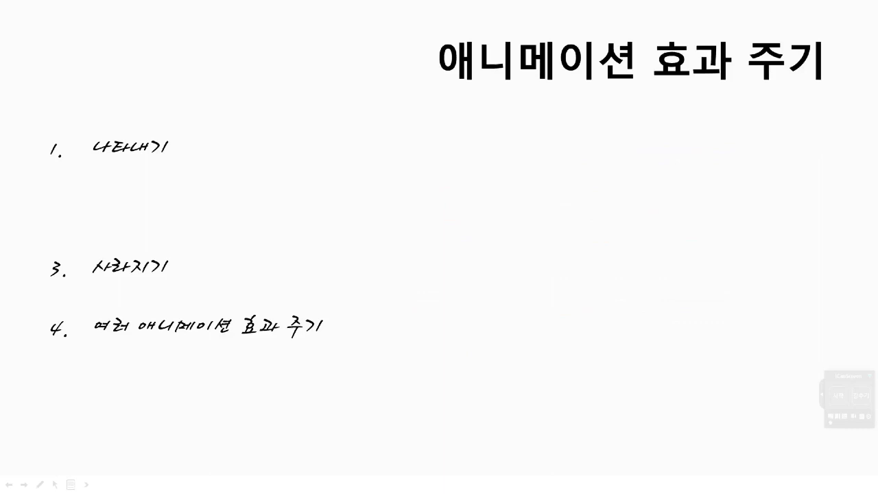
key(Right)
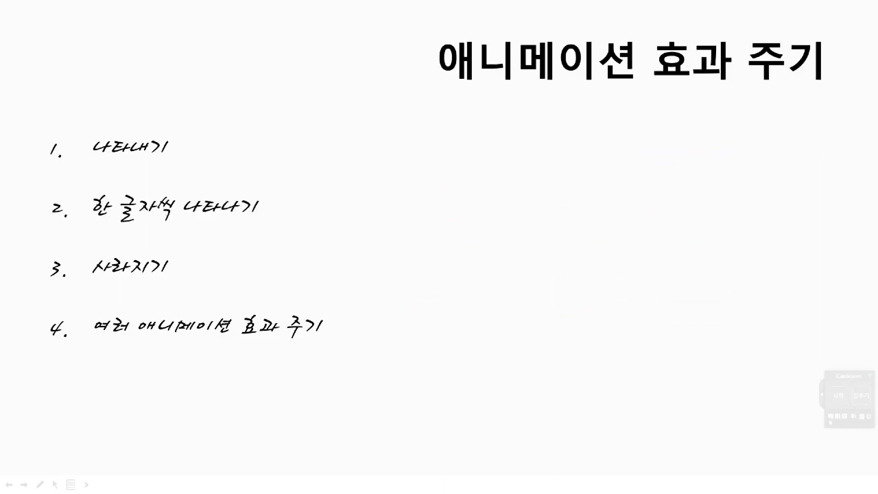
key(Right)
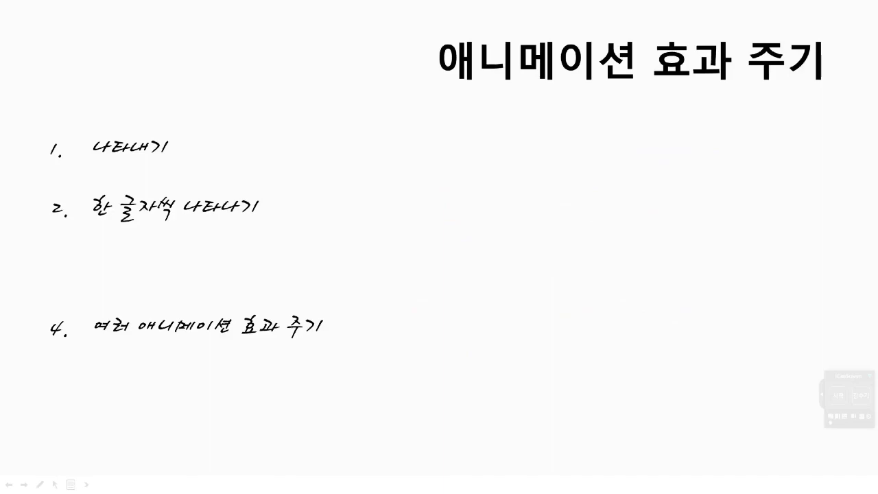
key(Escape)
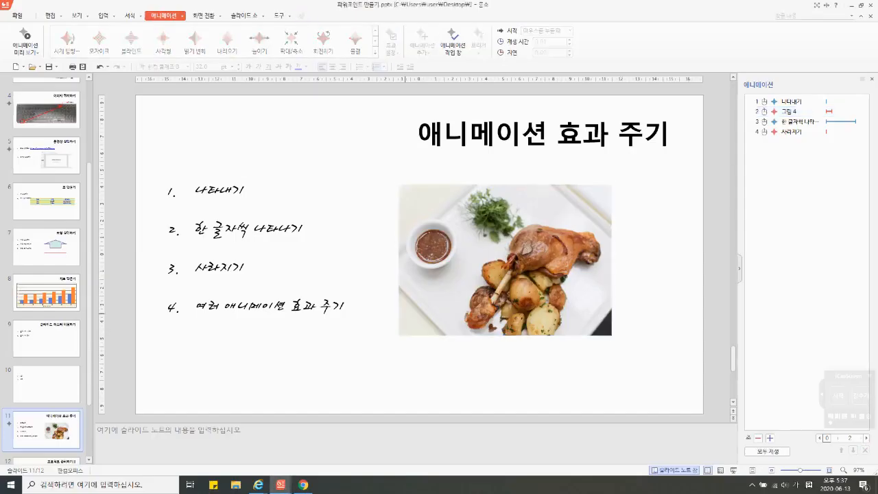
click(320, 306)
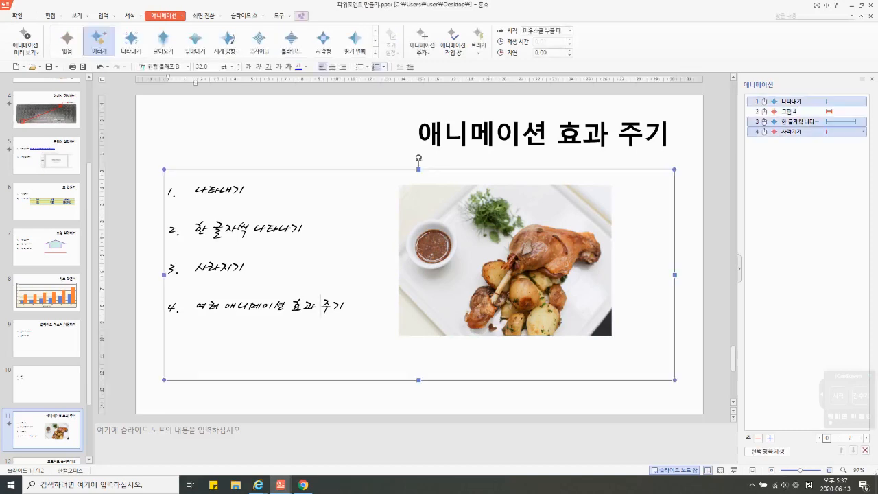
click(504, 260)
click(375, 54)
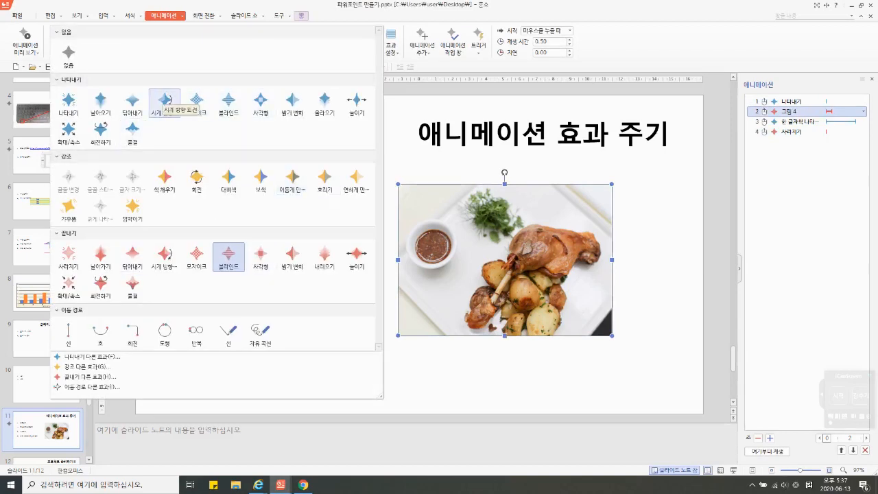
click(656, 223)
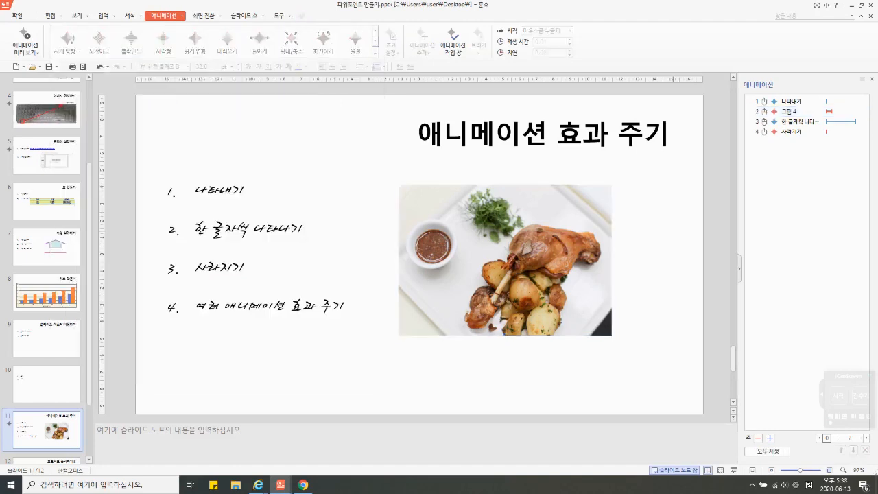
click(799, 112)
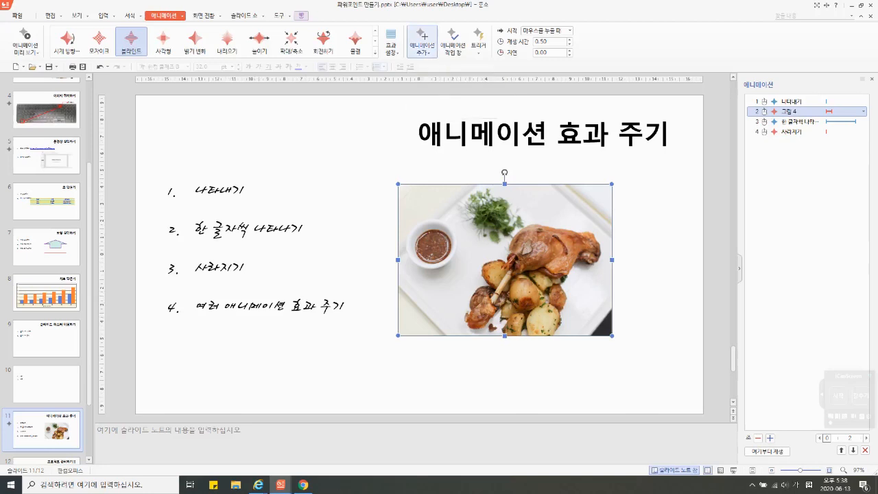
click(422, 41)
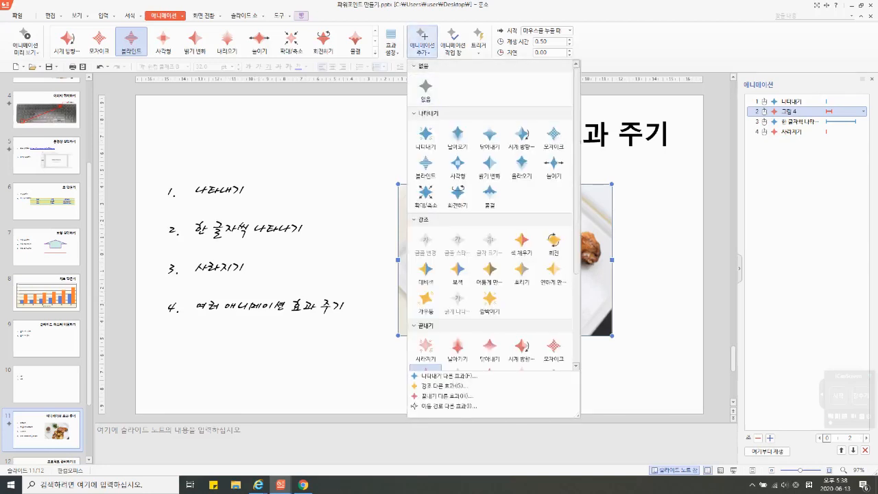
click(357, 137)
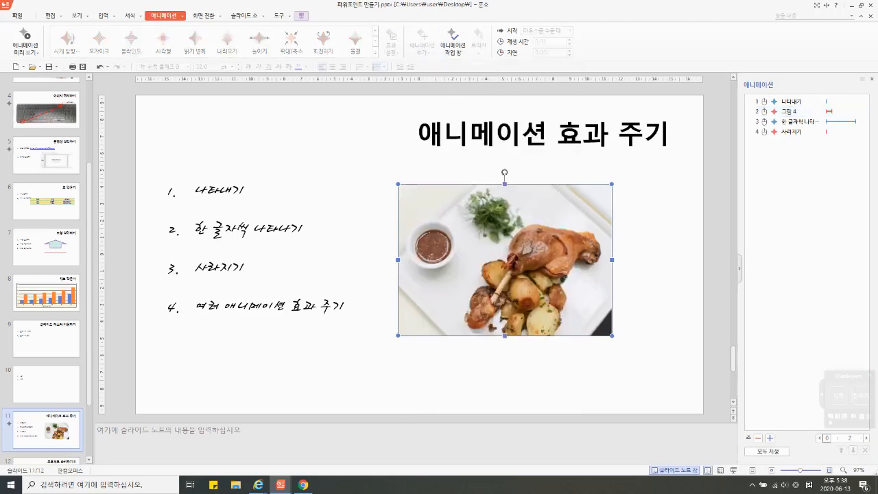
Step: Set the food picture's animation to the 블라인드 entrance effect, and add a 블라인드 exit effect as its second animation
click(523, 230)
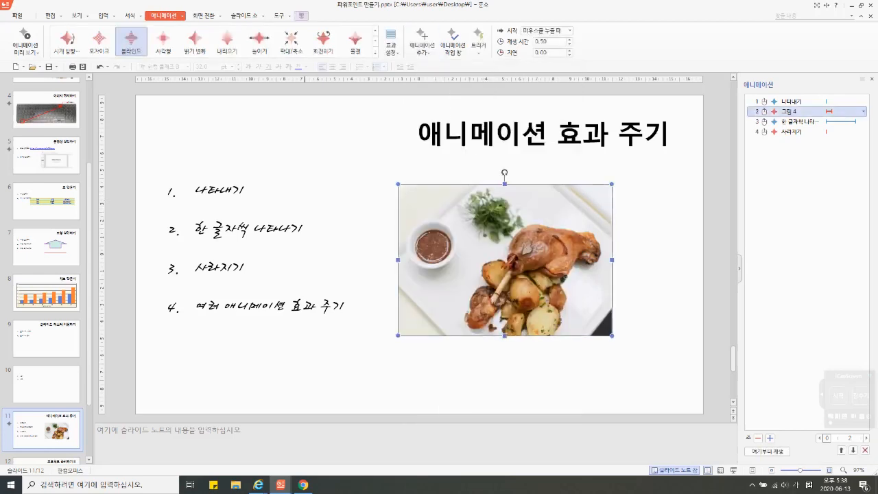
click(374, 52)
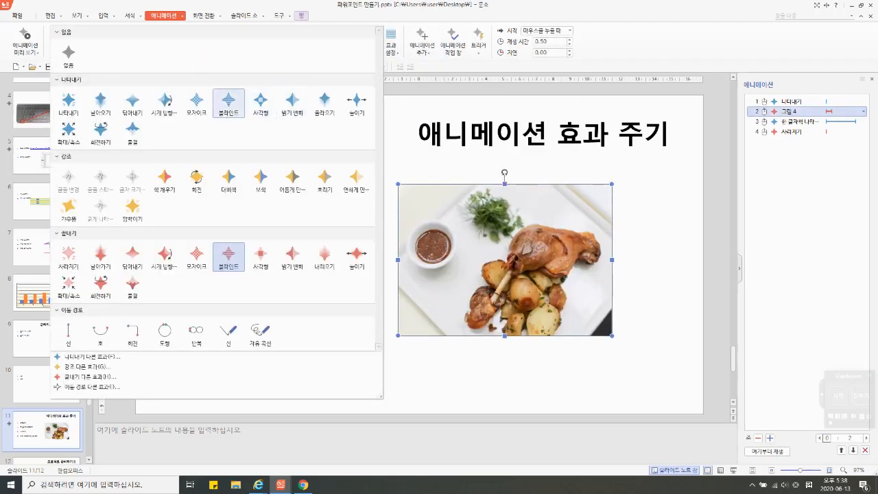
click(228, 101)
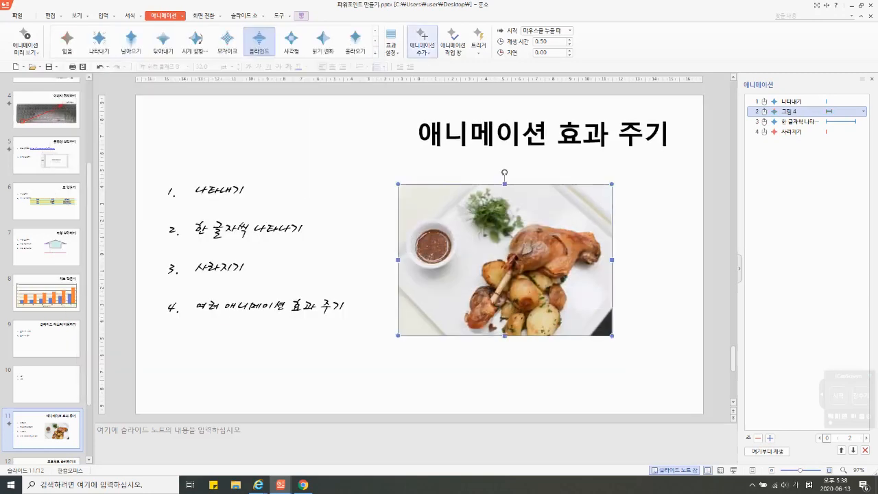
click(422, 42)
scroll(521, 346, down, 2)
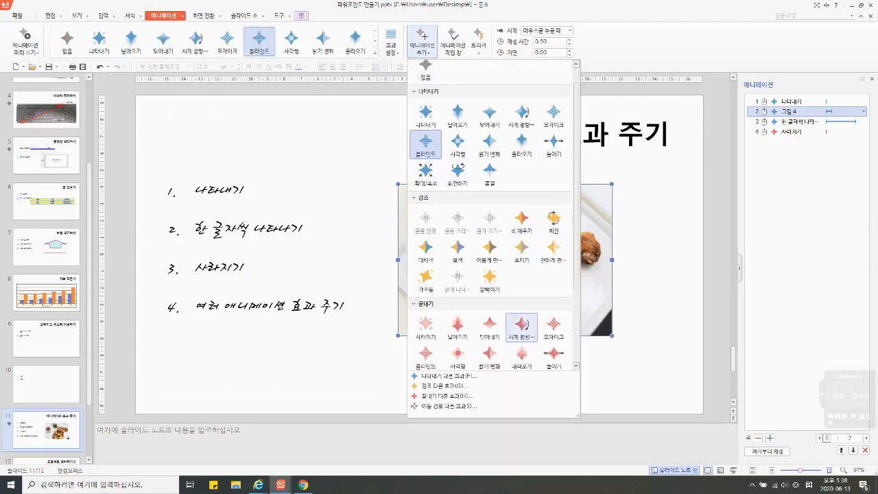
click(425, 332)
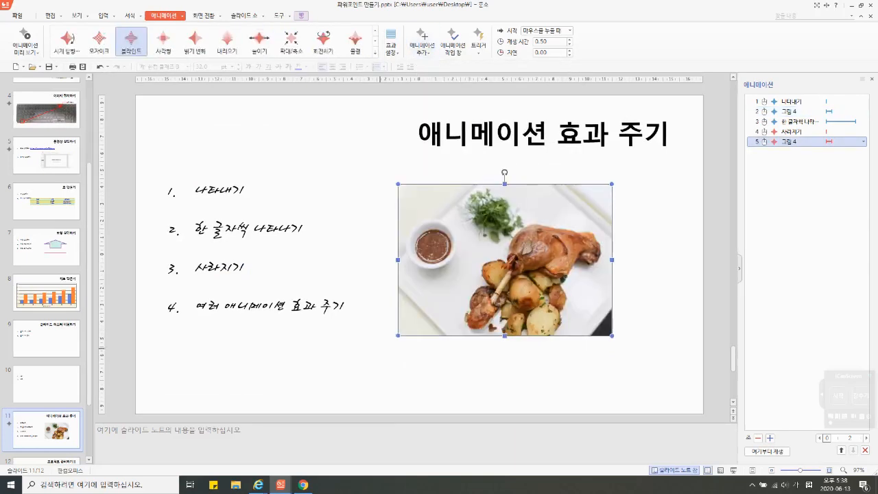
Step: Play slide 11 as a slide show through the picture's entrance and added exit animations, and return to editing
key(shift+F5)
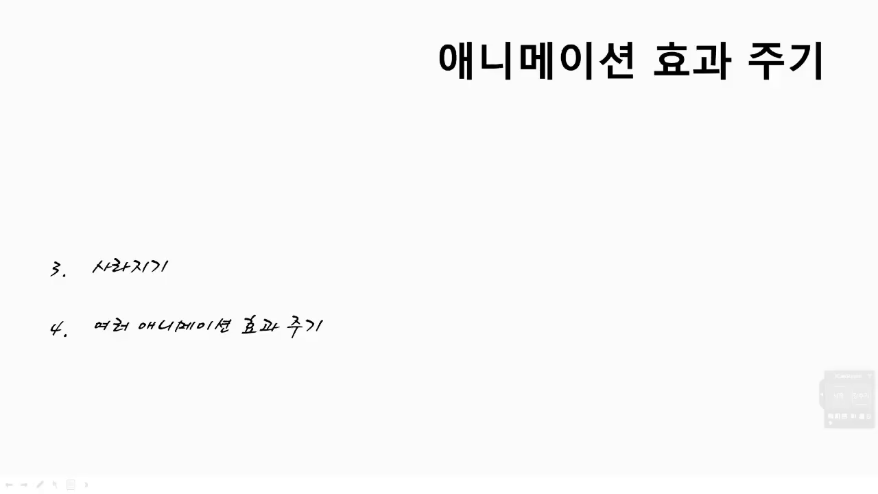
key(Return)
key(Return)
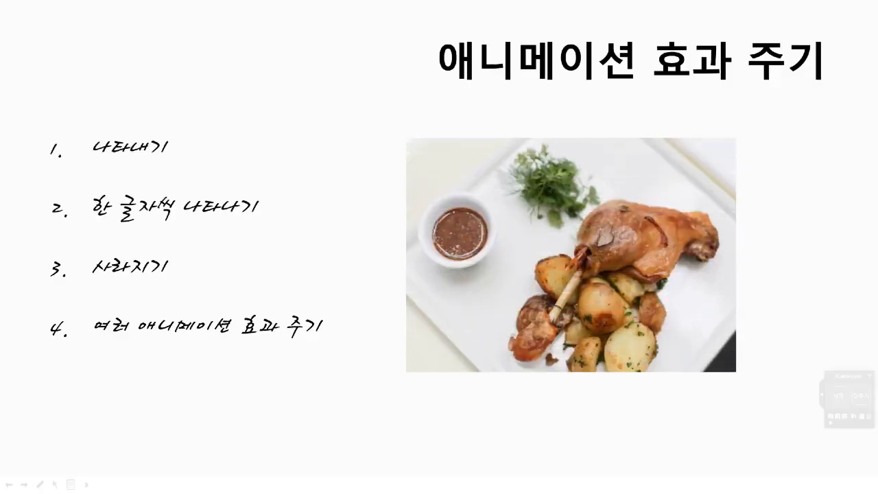
key(Return)
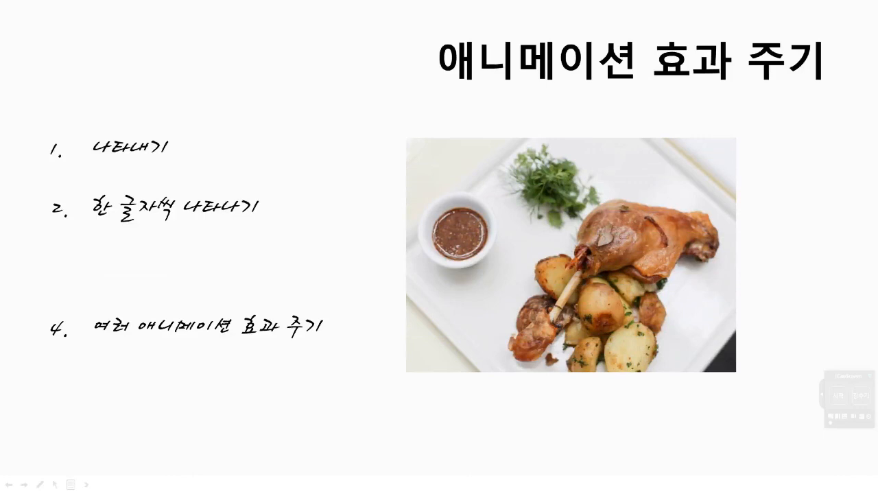
key(Return)
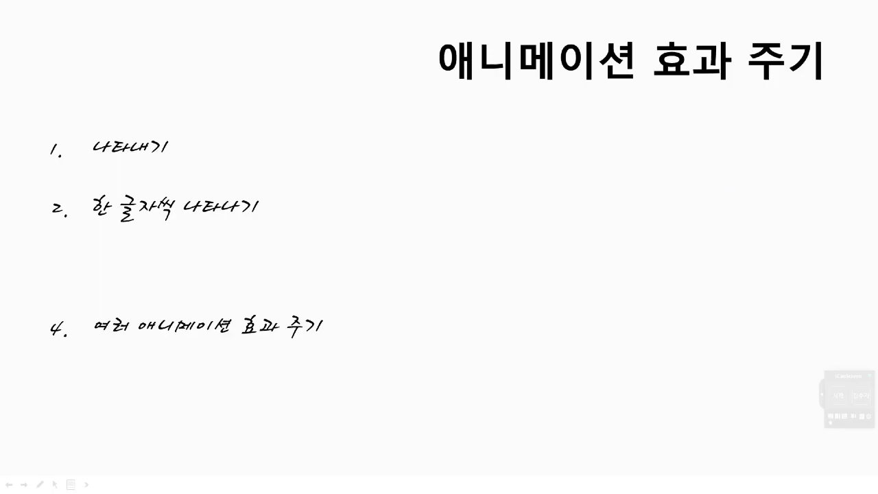
key(Escape)
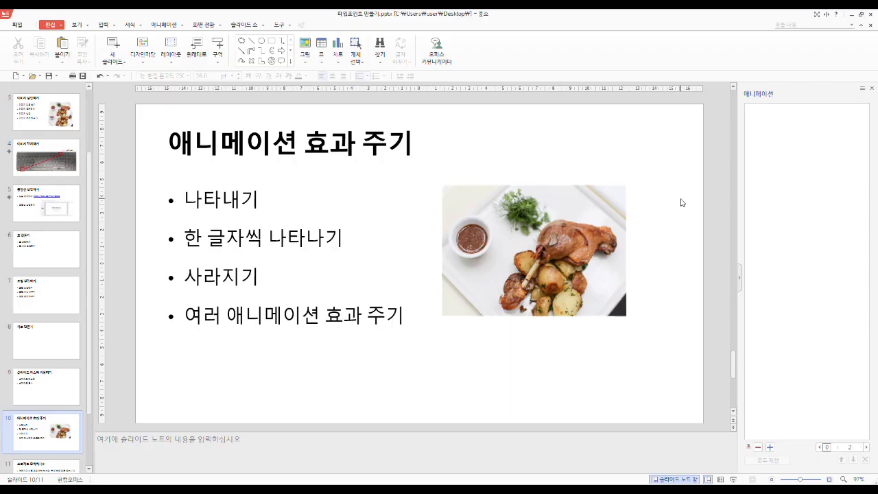